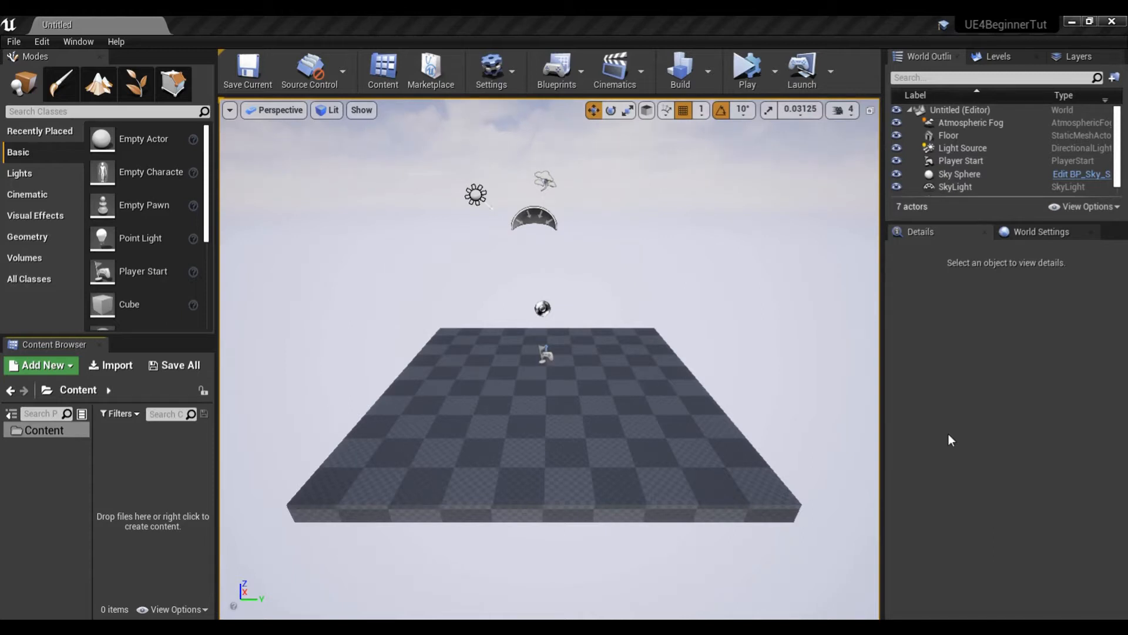
Step: Place an additive Box geometry brush on the floor near its side, away from the player start
left_click(517, 420)
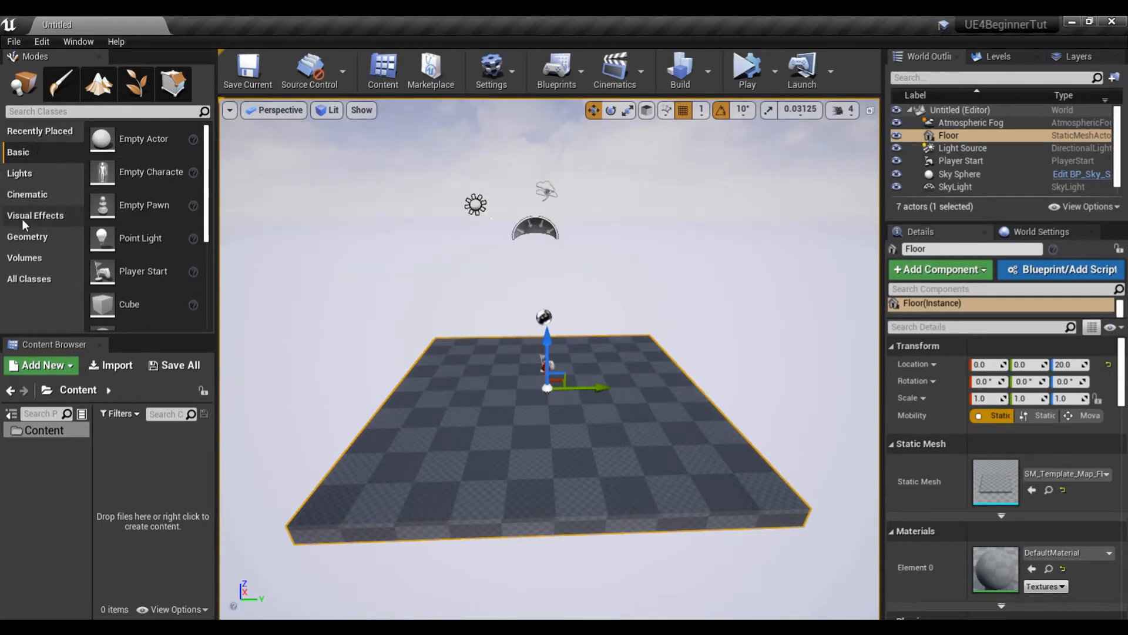
left_click(34, 237)
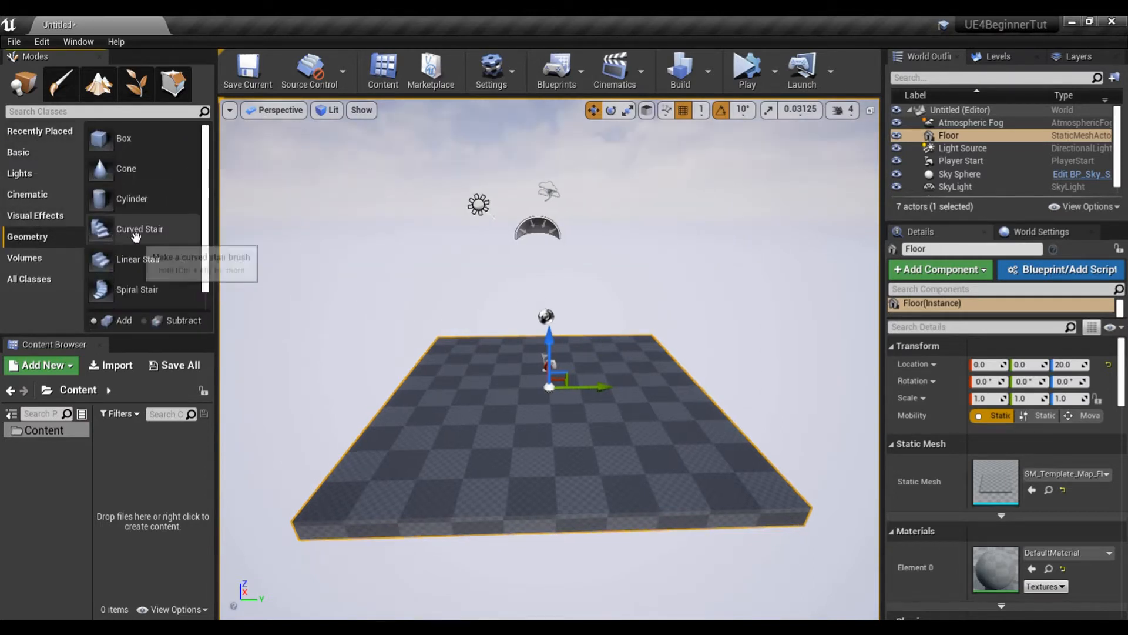
scroll(171, 176, "down", 1)
scroll(173, 188, "up", 1)
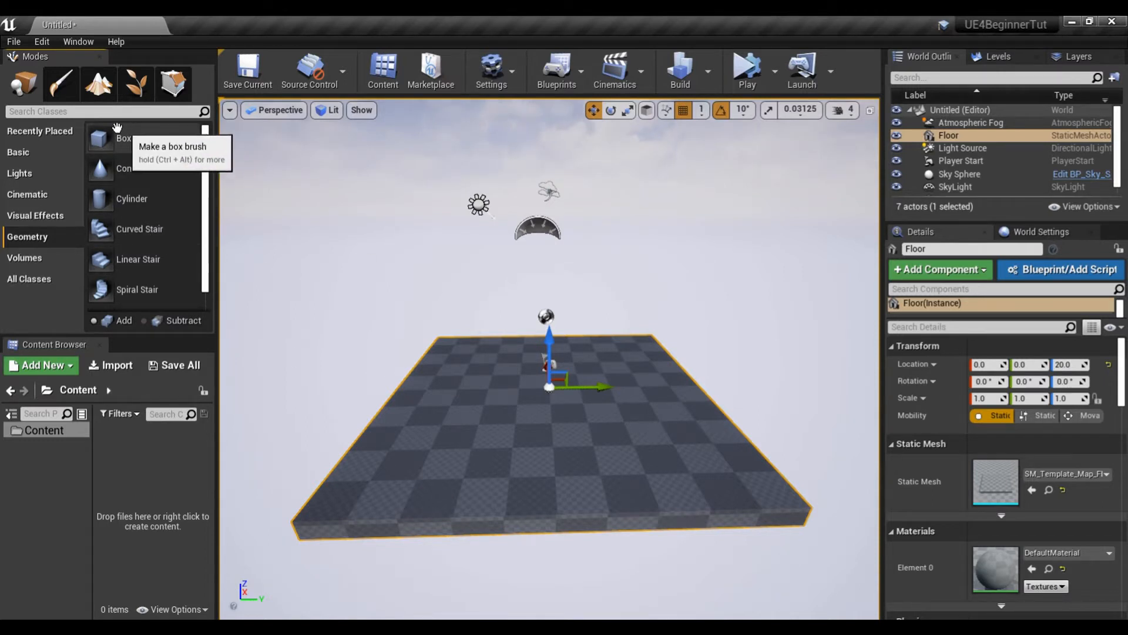
mouse_move(155, 137)
left_mouse_down()
mouse_move(353, 156)
mouse_move(433, 252)
mouse_move(461, 335)
mouse_move(467, 416)
mouse_move(470, 400)
left_mouse_up()
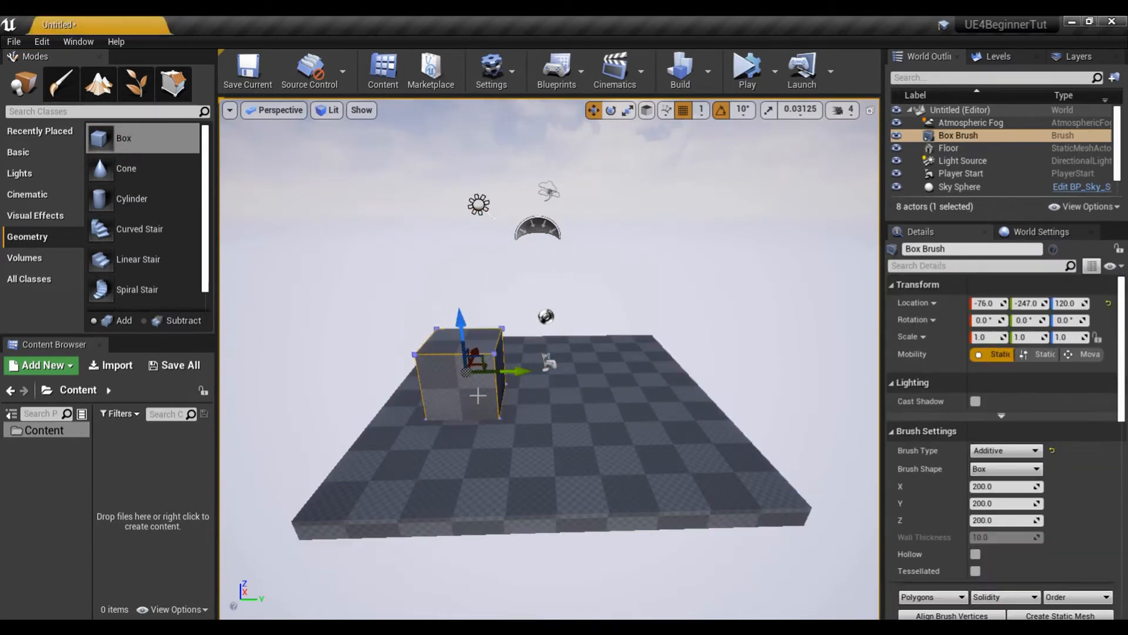
Step: Move the box brush along the X axis to a location of about -44
scroll(623, 447, "up", 3)
right_click_drag(549, 358, 549, 382)
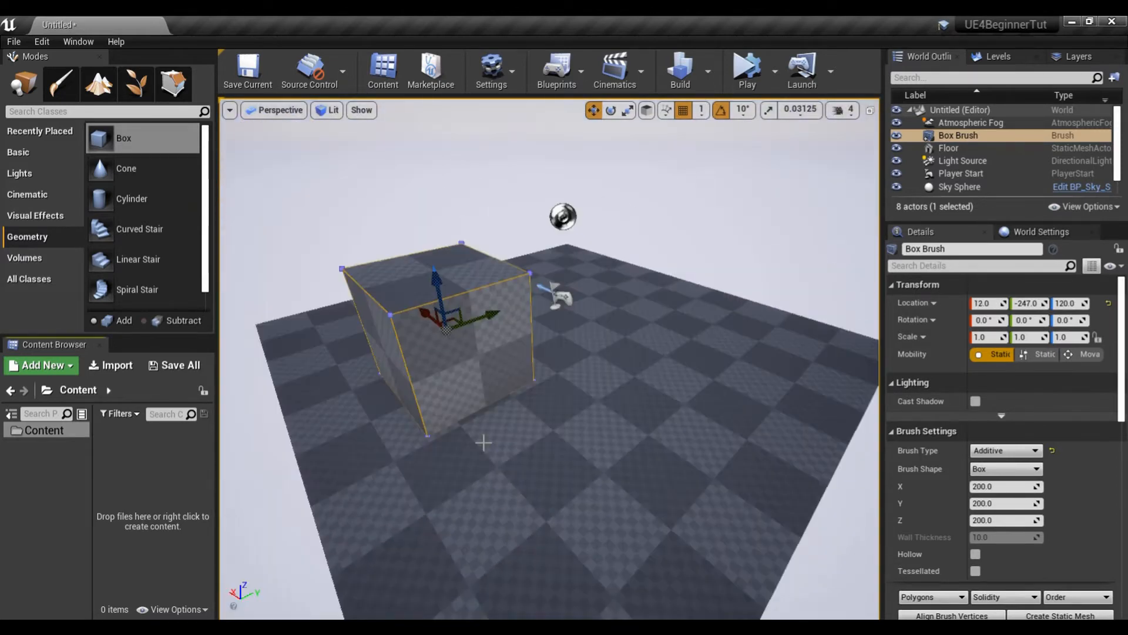
mouse_move(428, 321)
left_mouse_down()
mouse_move(362, 282)
mouse_move(447, 332)
mouse_move(429, 330)
left_mouse_up()
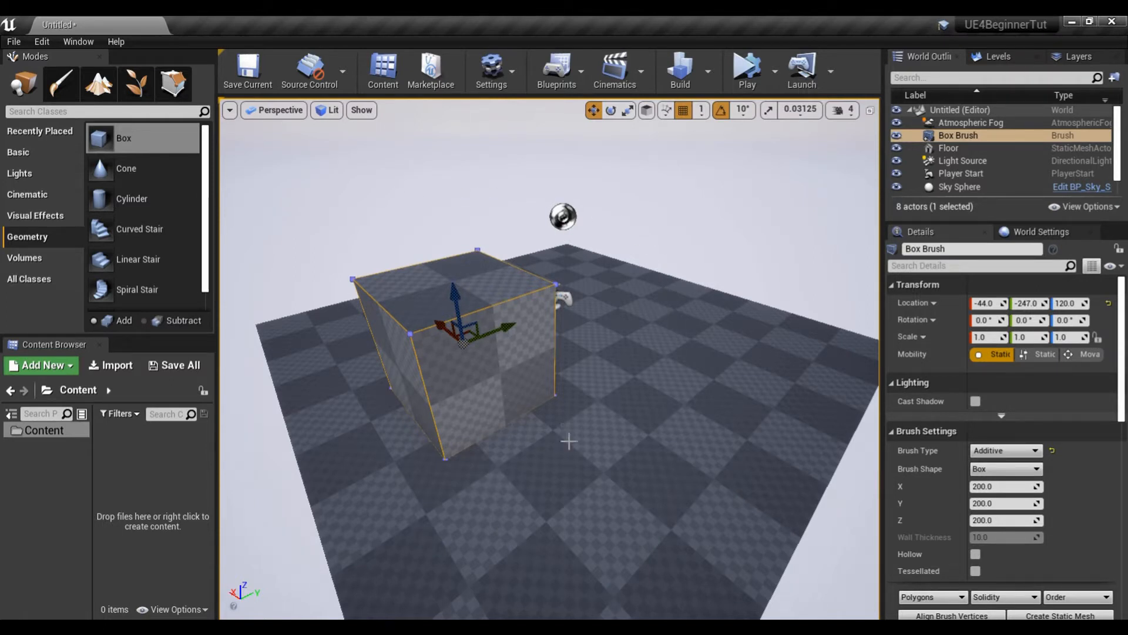
Step: Inspect the box brush from several angles, from up close and from inside it
left_click_drag(531, 497, 487, 452)
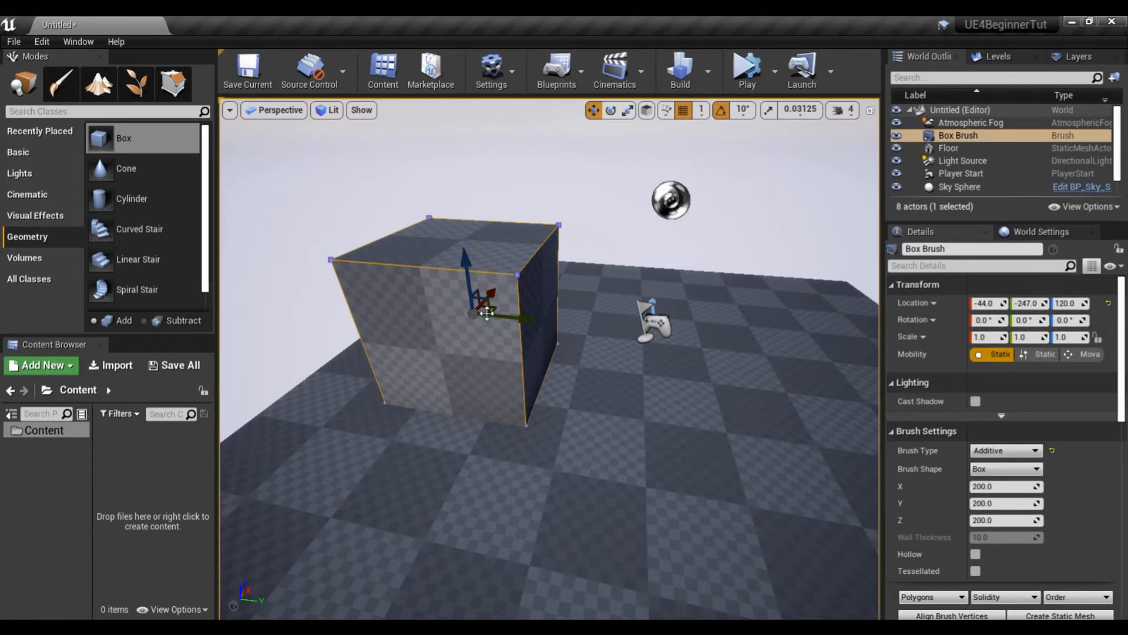
mouse_move(505, 427)
right_mouse_down()
mouse_move(479, 413)
mouse_move(532, 431)
mouse_move(508, 454)
mouse_move(489, 434)
mouse_move(502, 374)
right_mouse_up()
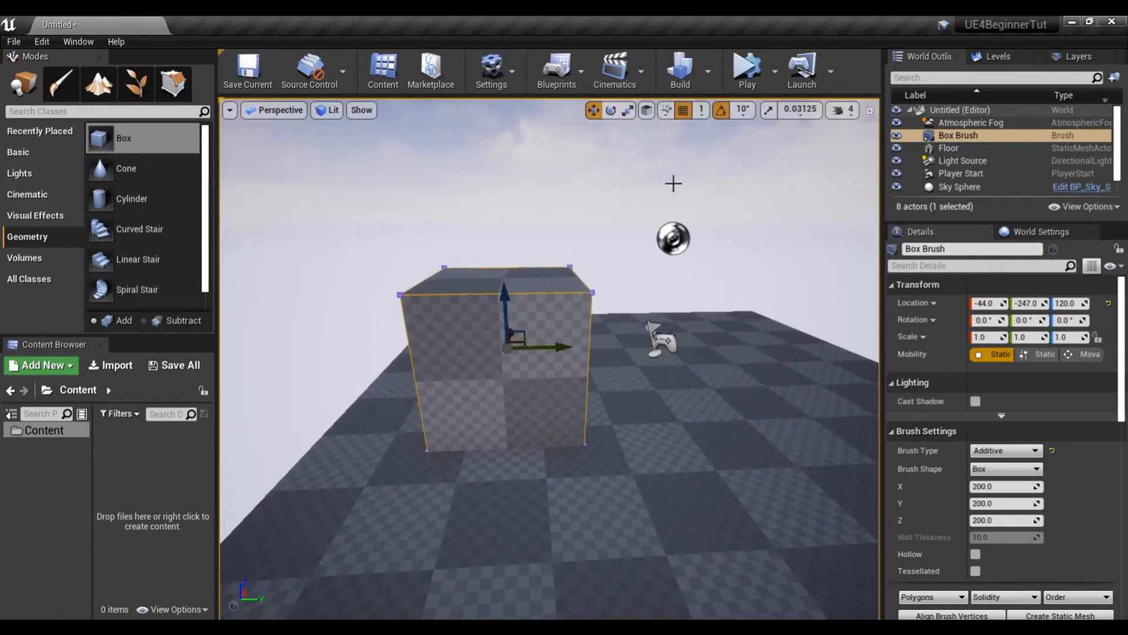
left_click_drag(469, 432, 470, 379)
mouse_move(470, 379)
right_mouse_down()
mouse_move(458, 379)
mouse_move(471, 379)
right_mouse_up()
key("s")
key("q")
key("w")
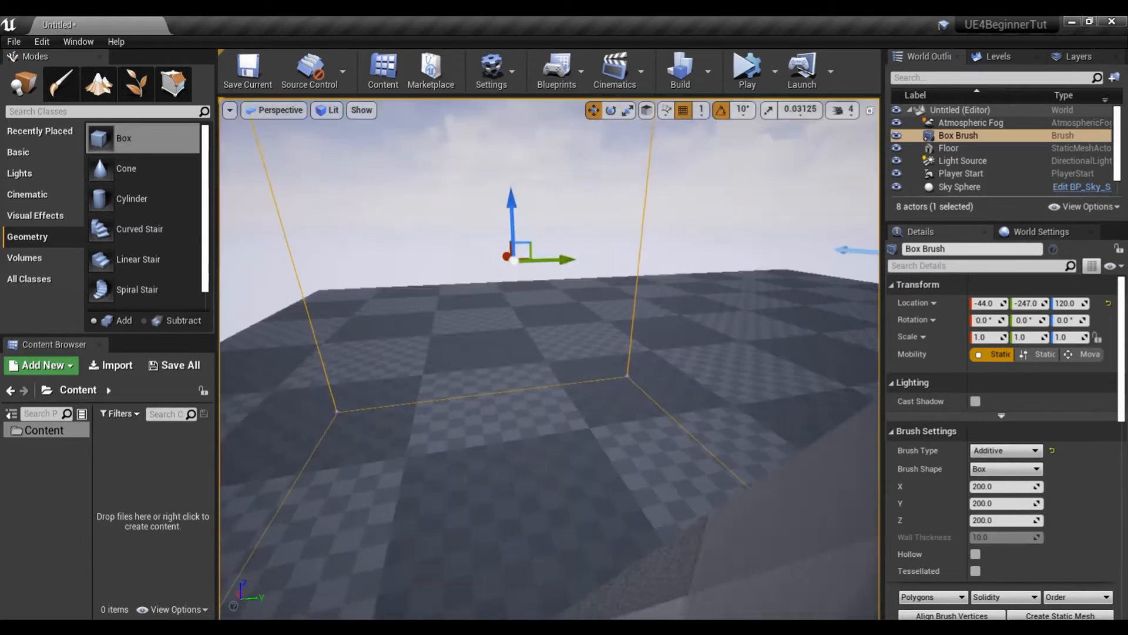
right_click_drag(469, 433, 468, 430)
right_click_drag(516, 389, 515, 440)
mouse_move(535, 386)
right_mouse_down()
mouse_move(535, 346)
mouse_move(523, 335)
mouse_move(538, 382)
mouse_move(497, 395)
mouse_move(537, 396)
right_mouse_up()
key("s")
key("e")
key("q")
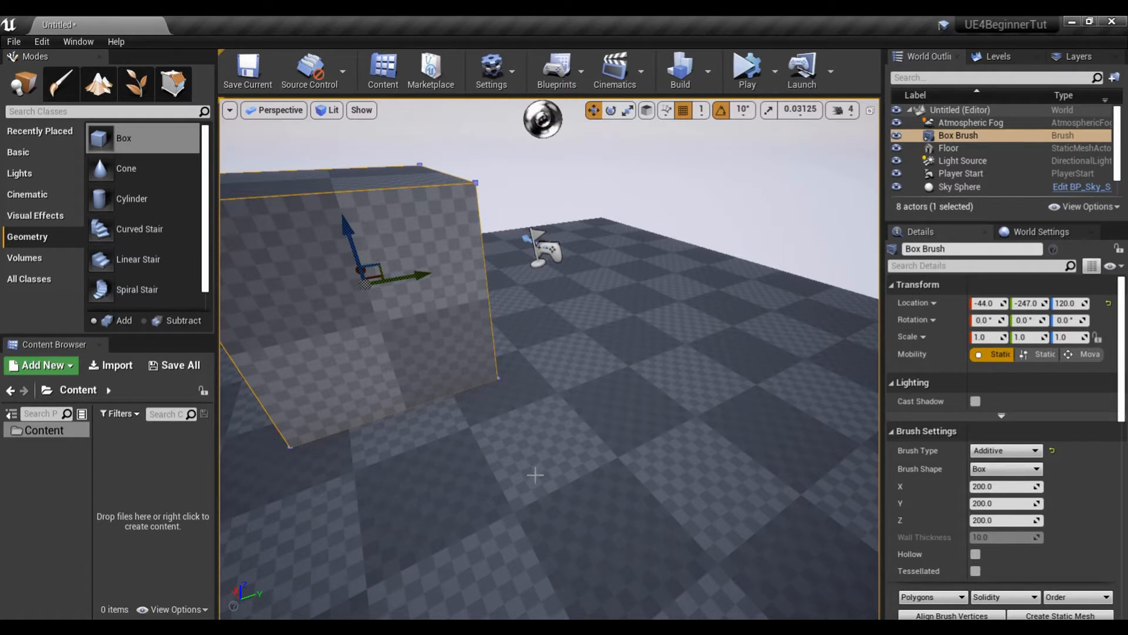
key("s")
right_click_drag(624, 461, 551, 416)
key("s")
key("w")
key("d")
key("s")
key("w")
key("s")
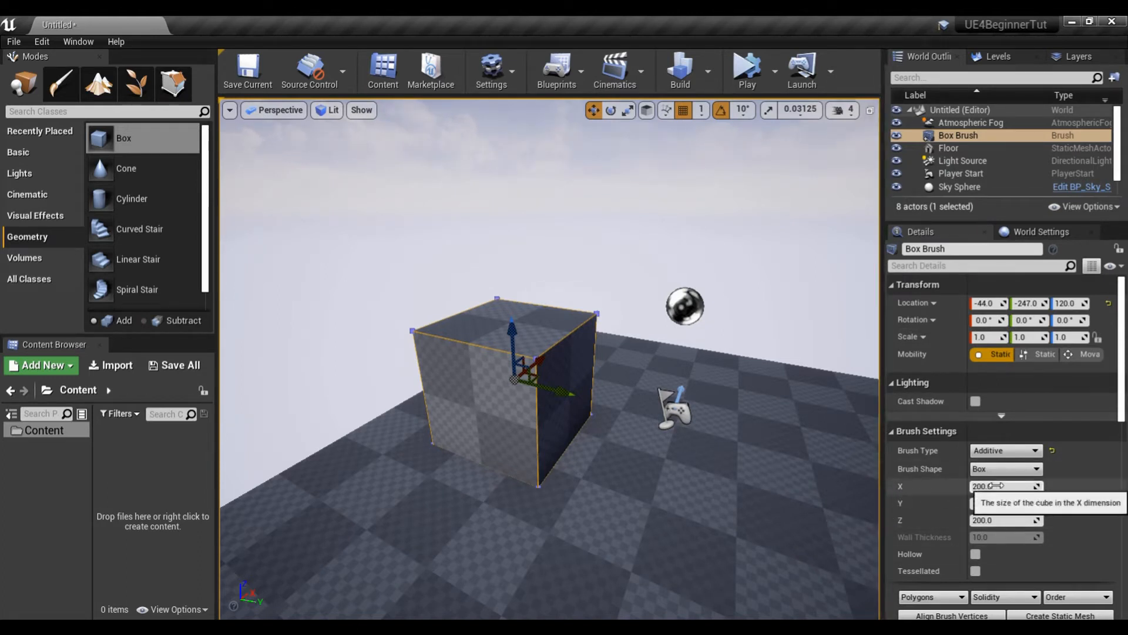
Step: Set the box brush's scale to 2 on the X, Y and Z axes
left_click(986, 337)
type("2")
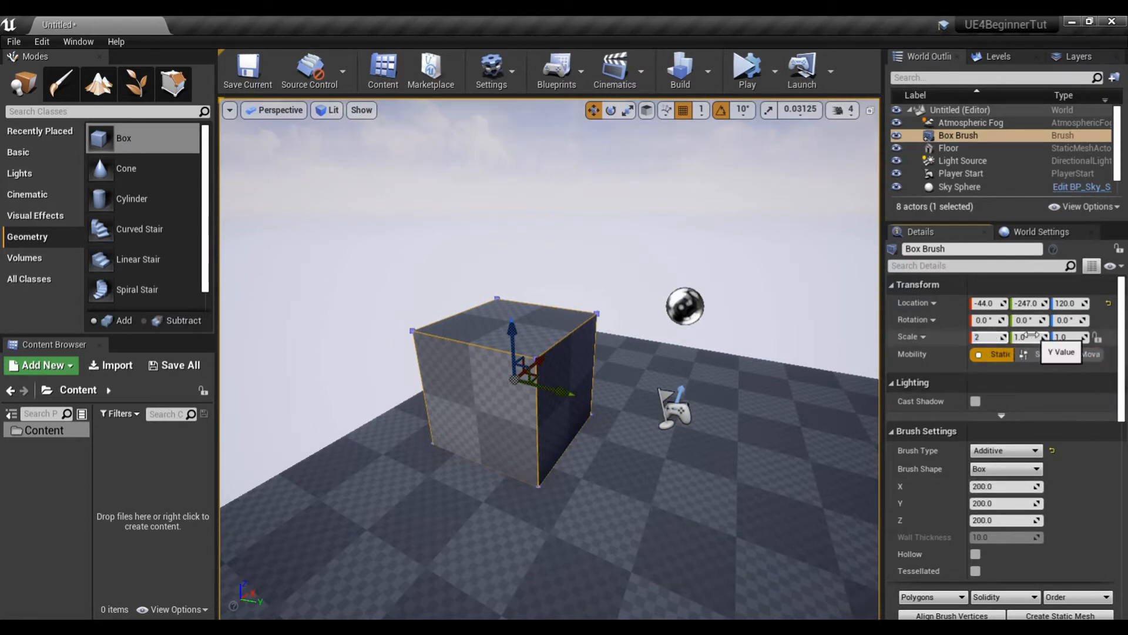
left_click(1028, 337)
type("2")
left_click(1076, 337)
type("2")
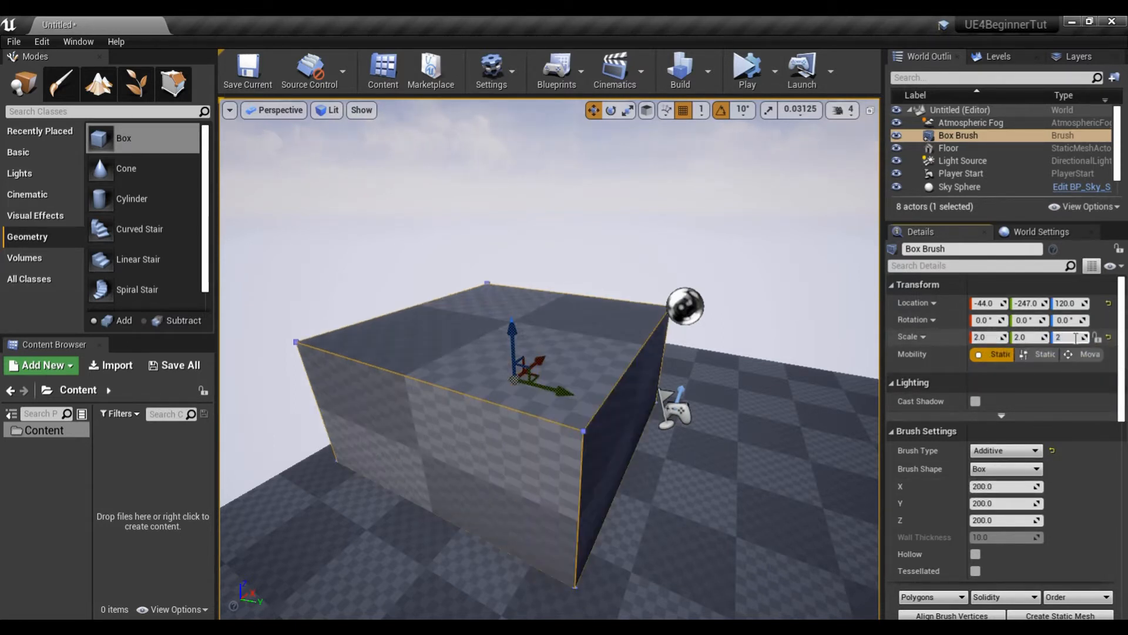
key("Return")
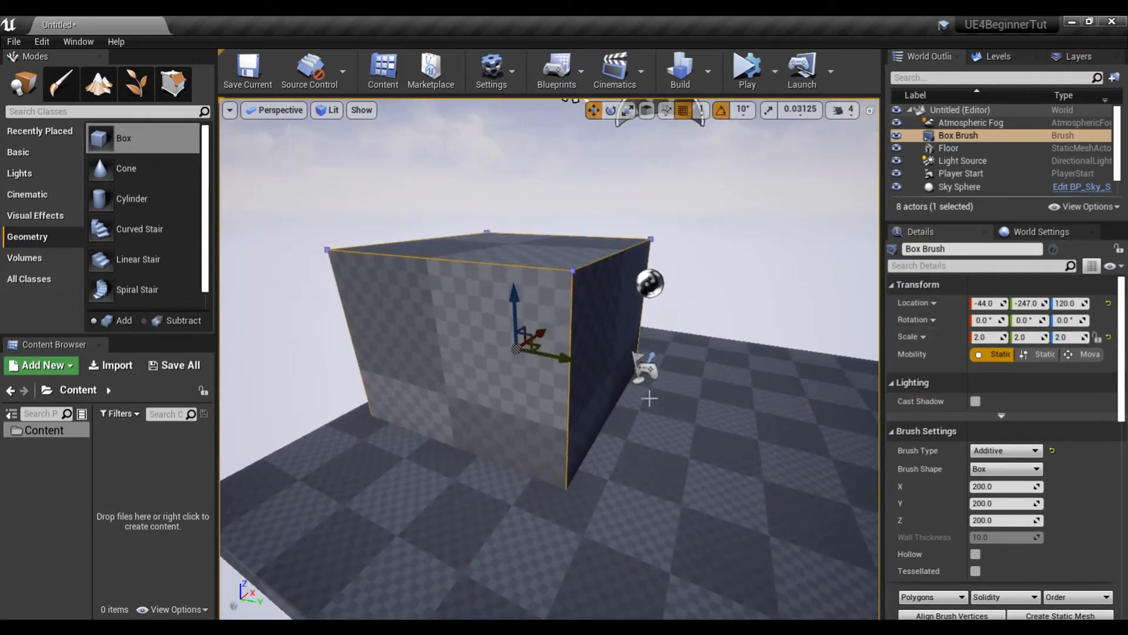
Step: Lift the scaled box brush and snap it down so that it rests on the floor
left_click_drag(508, 326, 498, 208)
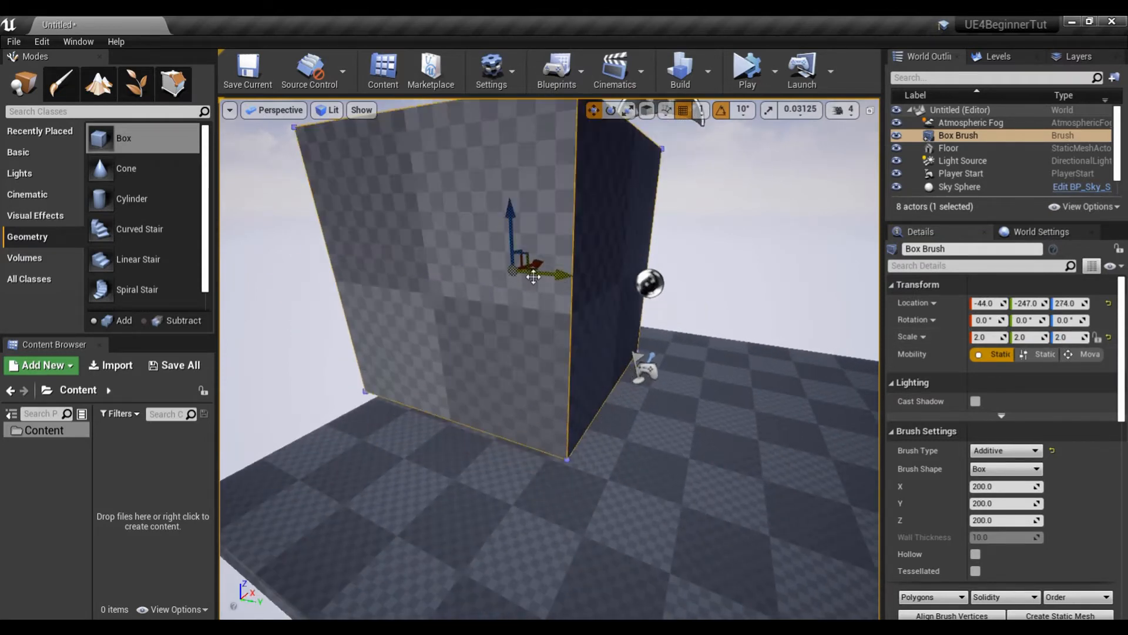
key("End")
mouse_move(550, 358)
right_mouse_down()
mouse_move(588, 364)
mouse_move(540, 359)
mouse_move(570, 367)
right_mouse_up()
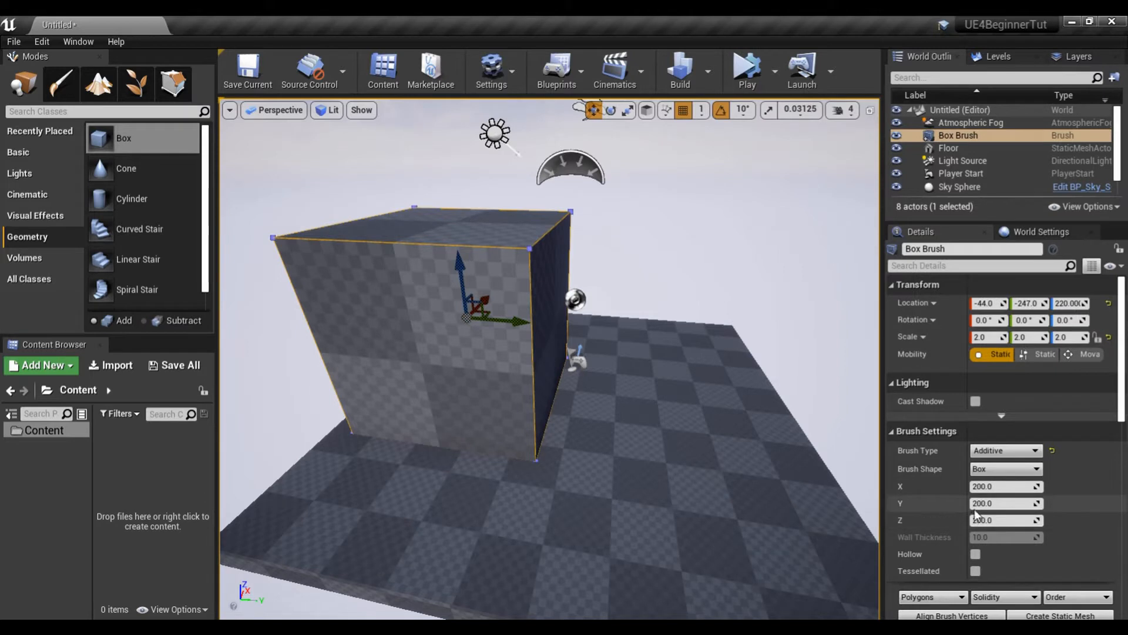
Step: Place a second Box brush beside the first and set its X, Y and Z brush dimensions to 400
mouse_move(137, 141)
left_mouse_down()
mouse_move(470, 217)
mouse_move(650, 353)
mouse_move(651, 414)
left_mouse_up()
left_click(991, 486)
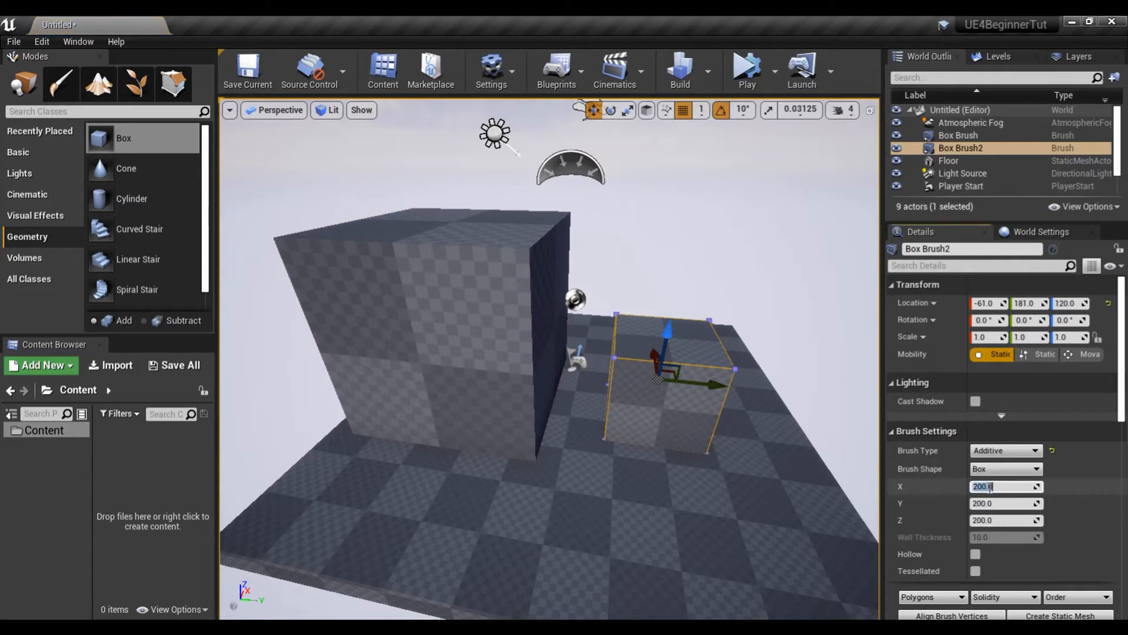
type("400")
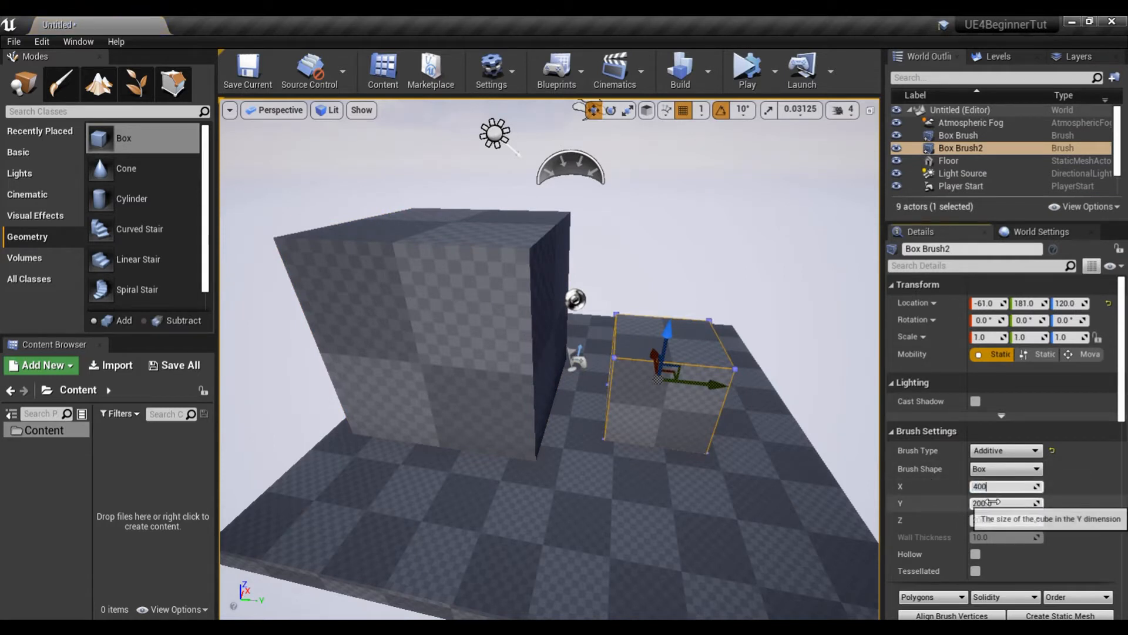
left_click(993, 503)
type("400")
left_click(993, 520)
type("400")
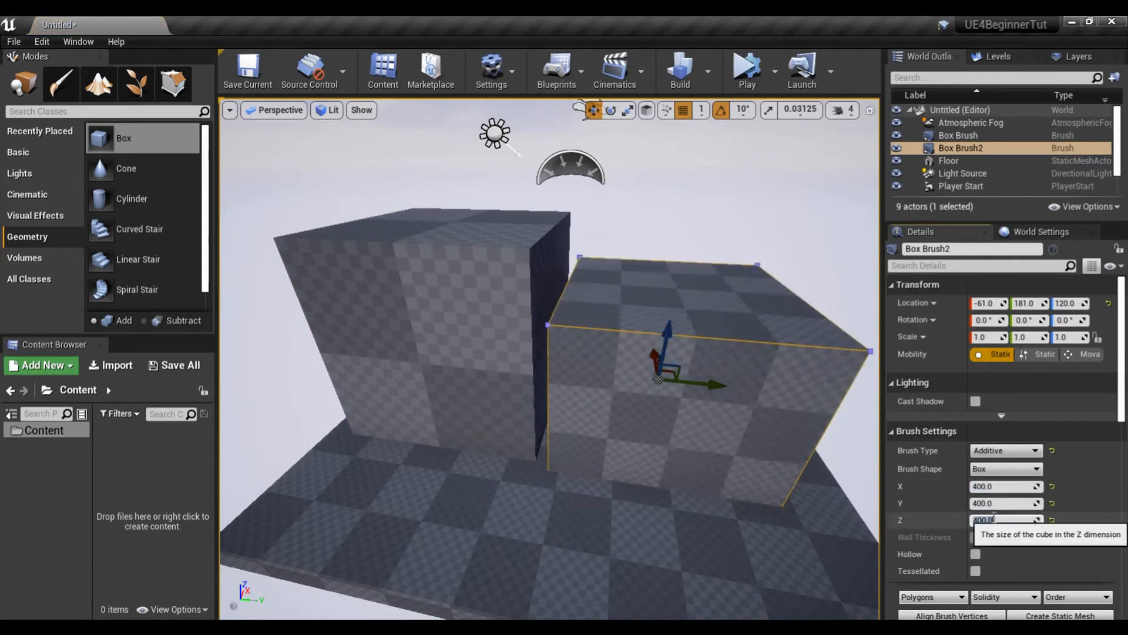
key("Return")
Step: Raise the second box brush onto the floor at Z 220 and move it along X to about -40
mouse_move(668, 332)
left_mouse_down()
mouse_move(679, 287)
mouse_move(677, 309)
left_mouse_up()
mouse_move(623, 478)
left_mouse_down()
mouse_move(624, 420)
mouse_move(576, 452)
mouse_move(623, 478)
left_mouse_up()
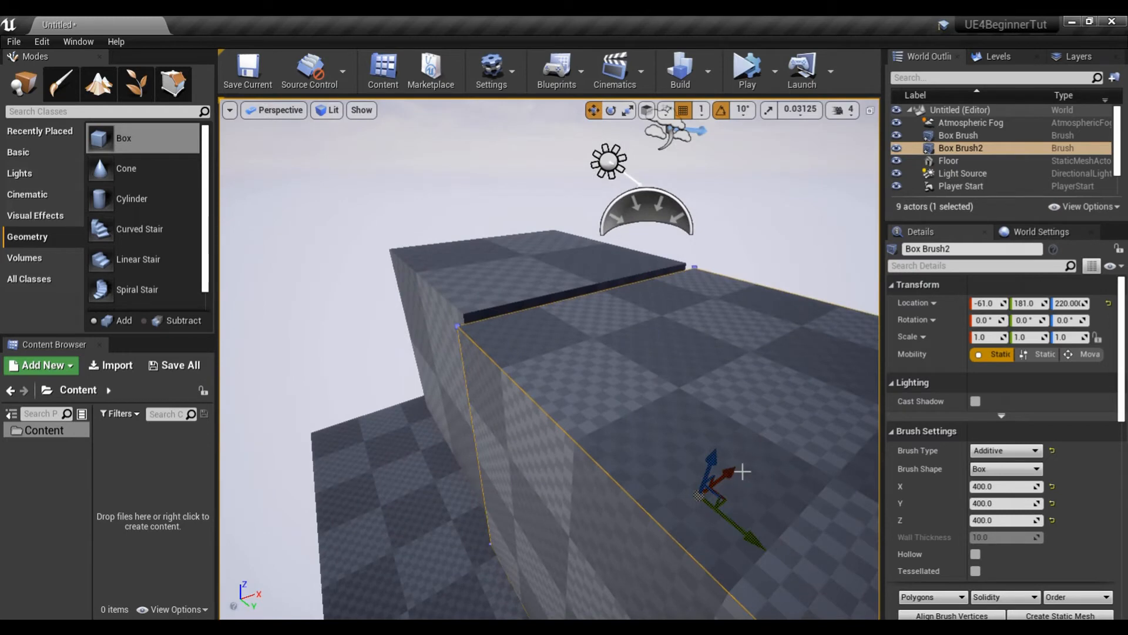
left_click_drag(734, 468, 741, 468)
mouse_move(741, 467)
right_mouse_down()
mouse_move(829, 468)
mouse_move(769, 479)
mouse_move(846, 491)
mouse_move(828, 482)
right_mouse_up()
mouse_move(487, 490)
right_mouse_down()
mouse_move(506, 479)
mouse_move(497, 499)
mouse_move(487, 490)
right_mouse_up()
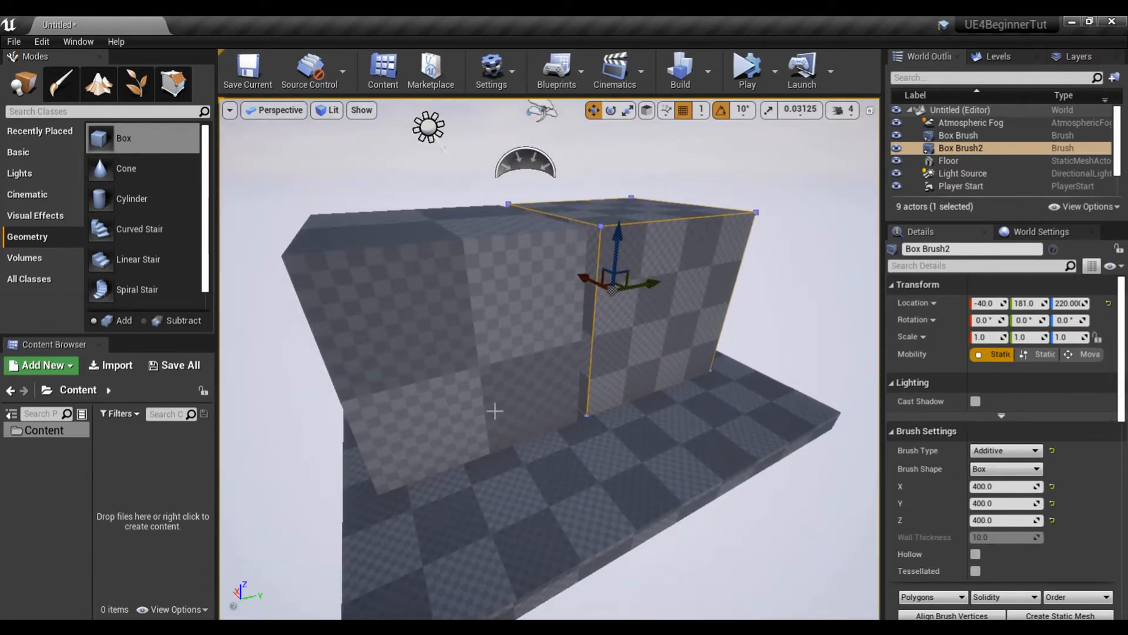
Step: Select the two box brushes in turn to compare the checker texture on the scaled and the resized one
left_click(466, 387)
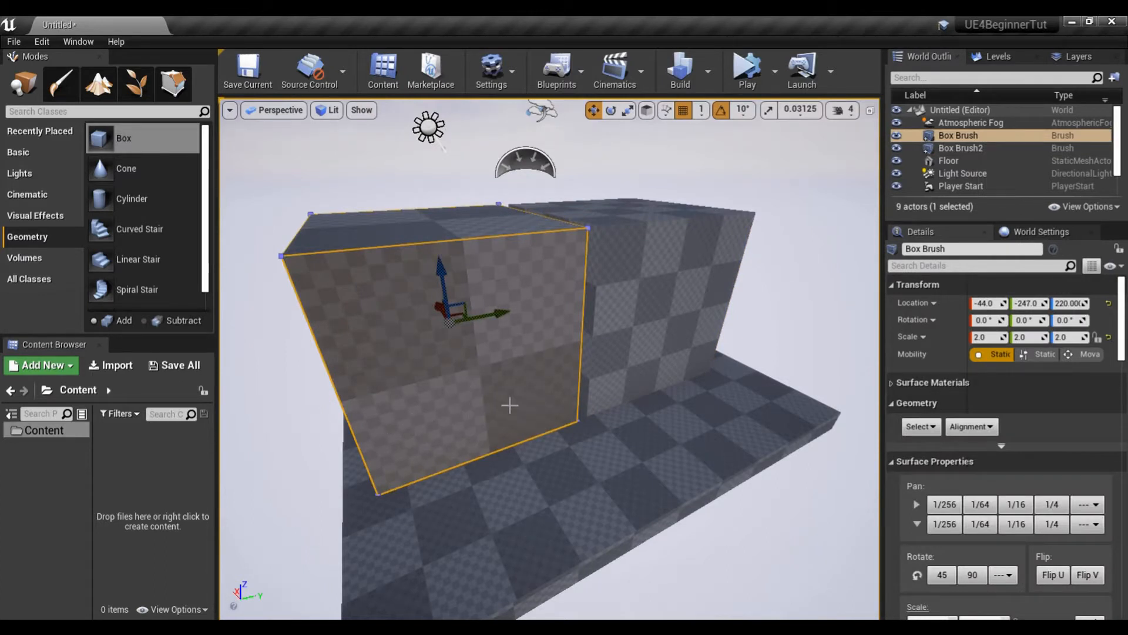
left_click(661, 321)
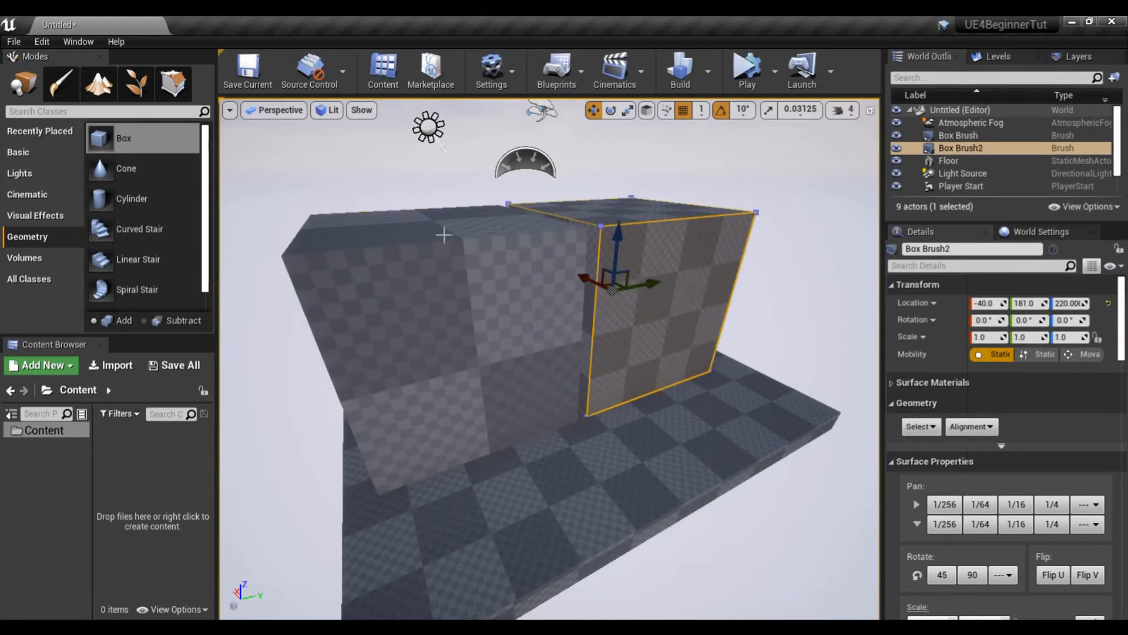
left_click(427, 282)
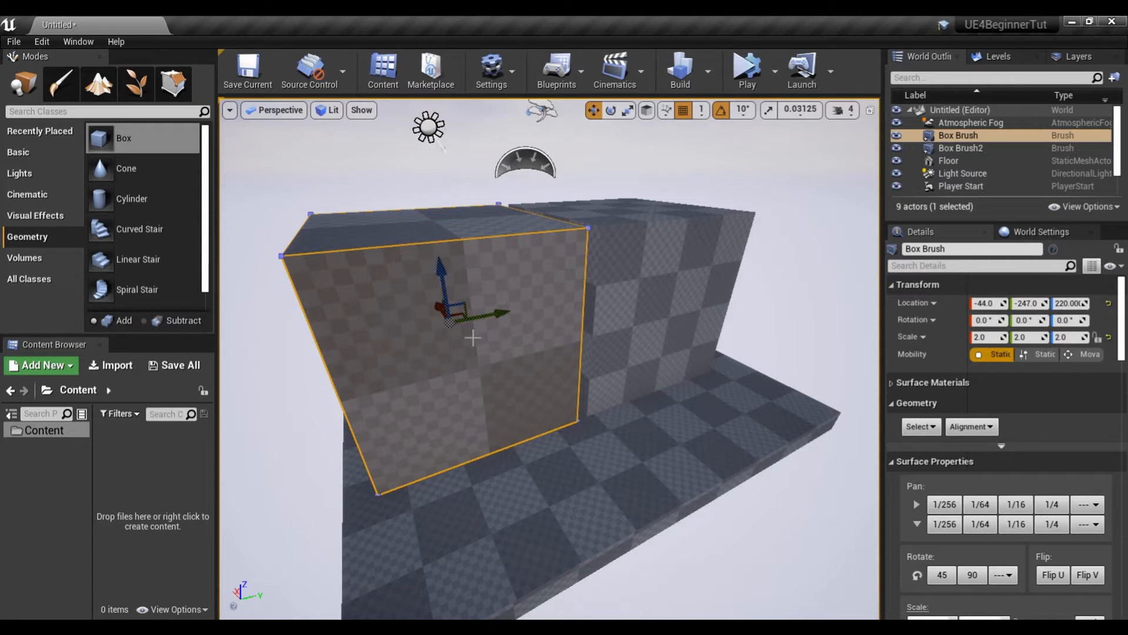
left_click(658, 298)
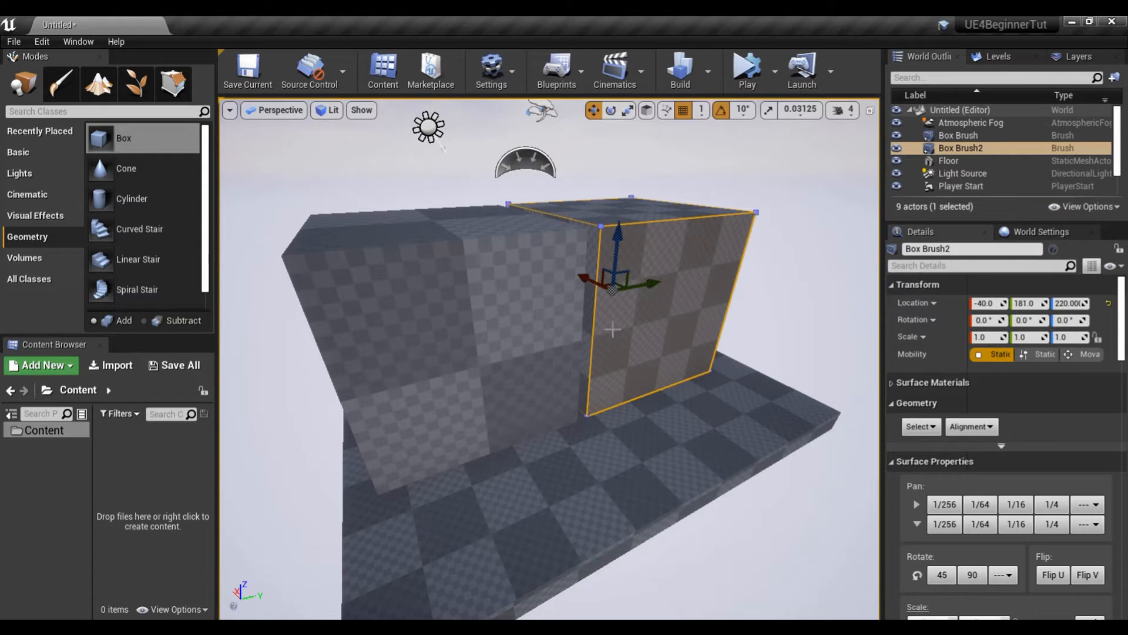
left_click(470, 315)
left_click(634, 283)
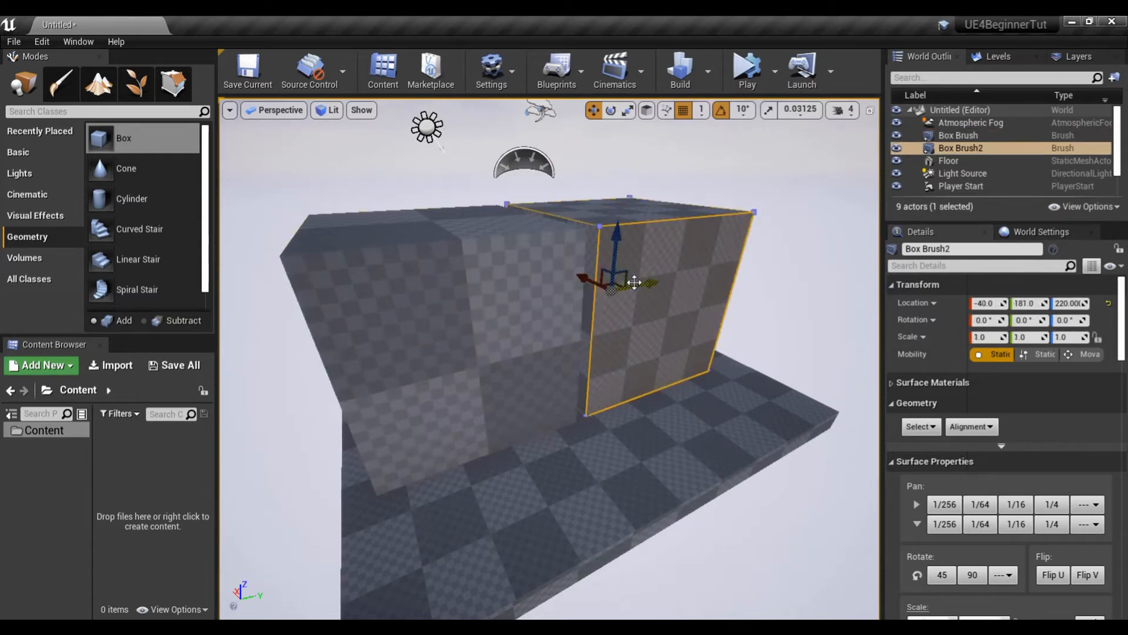
left_click(523, 318)
mouse_move(664, 340)
right_mouse_down()
mouse_move(553, 341)
mouse_move(705, 340)
mouse_move(664, 341)
right_mouse_up()
left_click(654, 272)
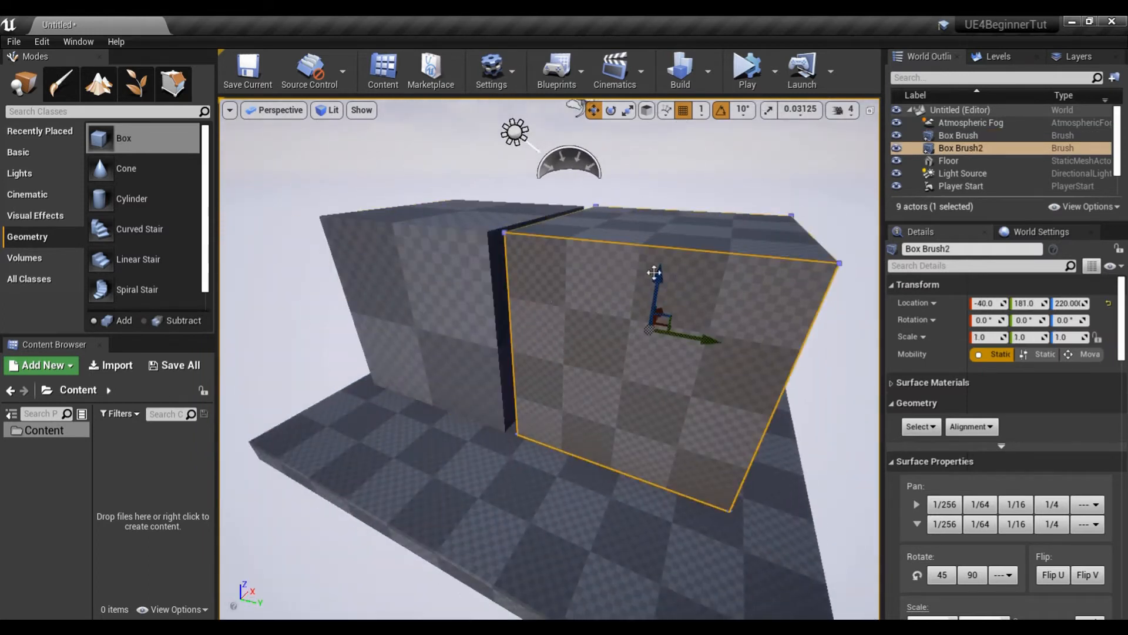
left_click(445, 289)
left_click(586, 296)
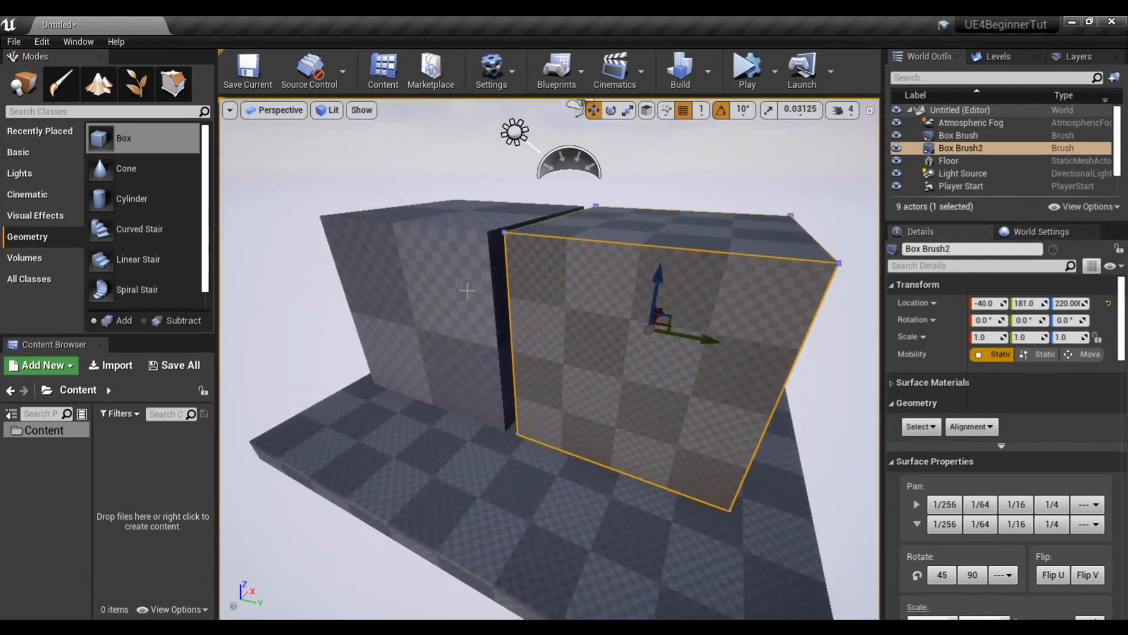
left_click(479, 275)
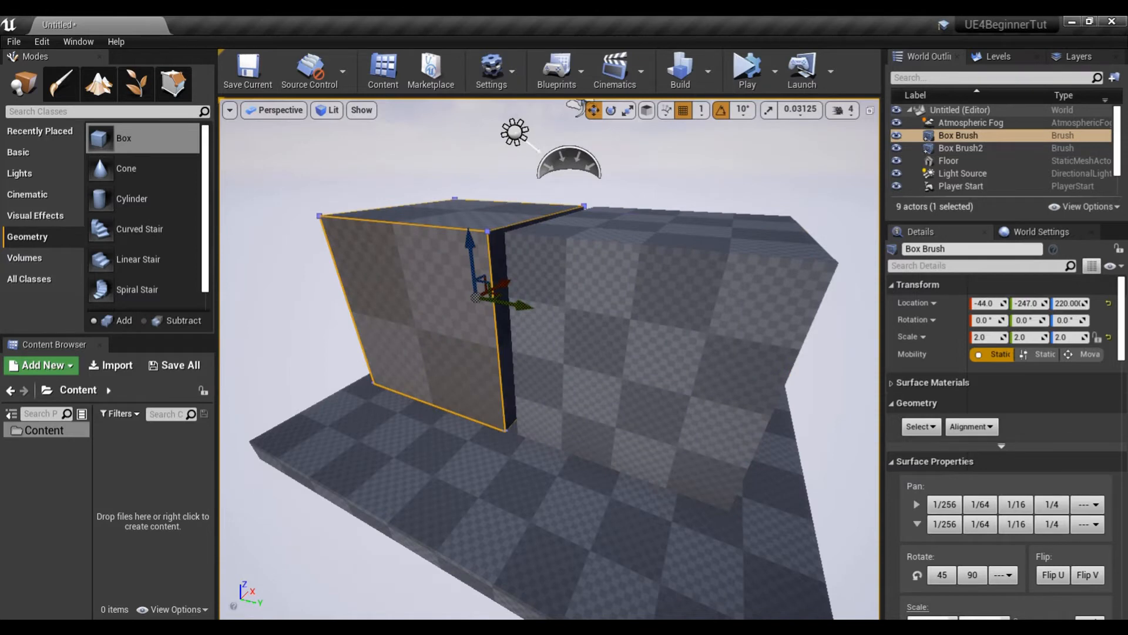
Step: Rotate the first, scaled box brush to -90 degrees about the Z axis
key("f")
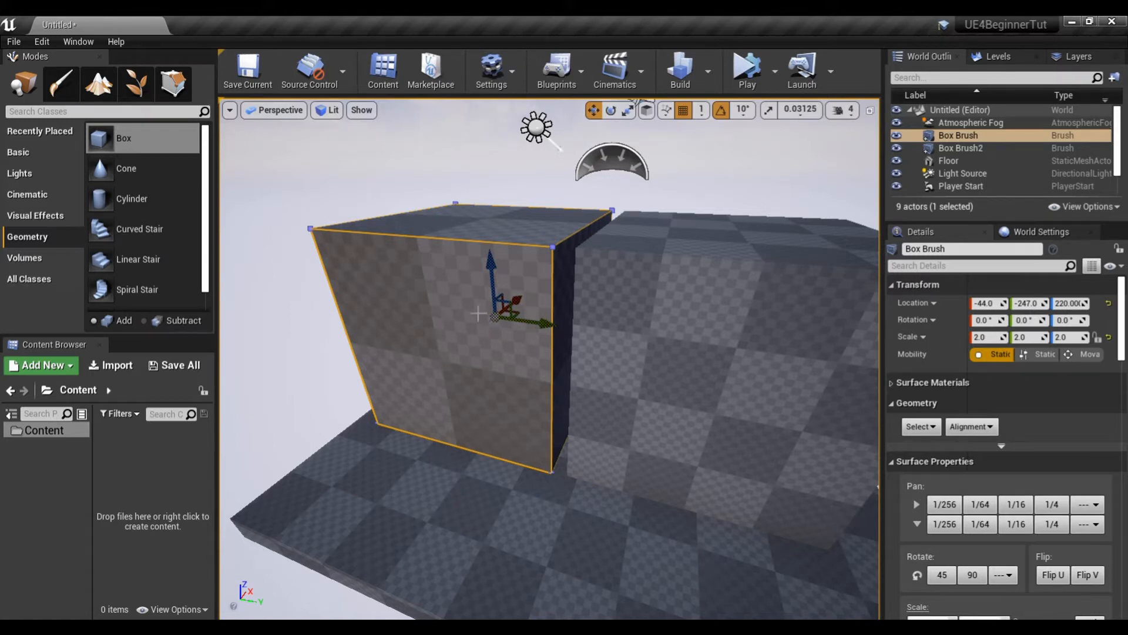
mouse_move(621, 172)
left_mouse_down()
mouse_move(568, 183)
mouse_move(632, 172)
left_mouse_up()
left_click(648, 111)
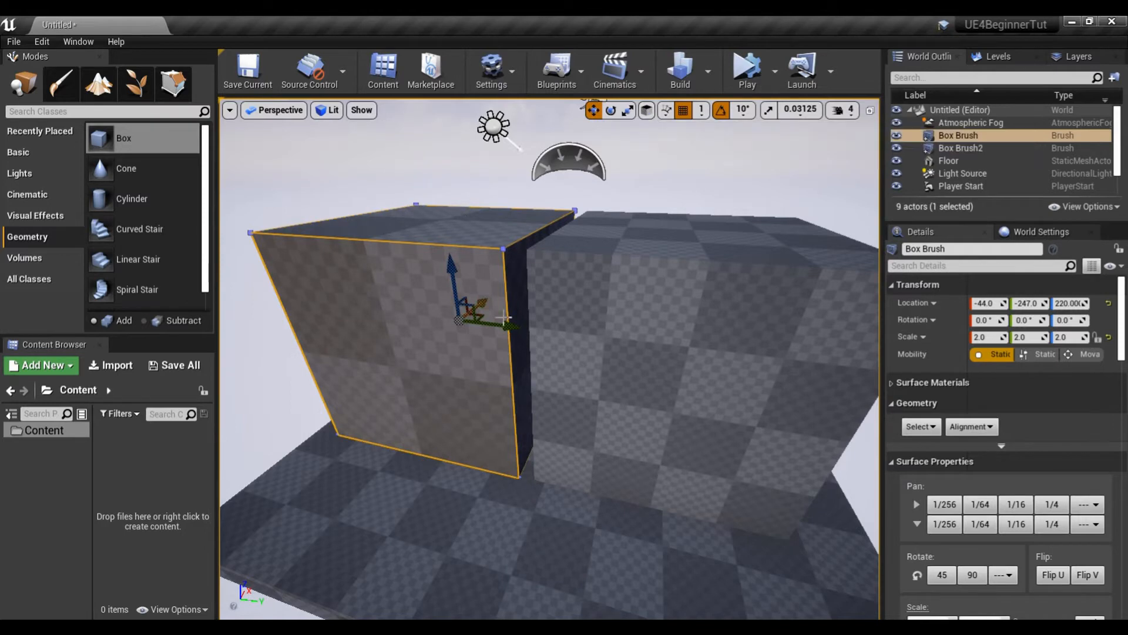
left_click_drag(534, 265, 567, 288)
left_click_drag(496, 334, 463, 319)
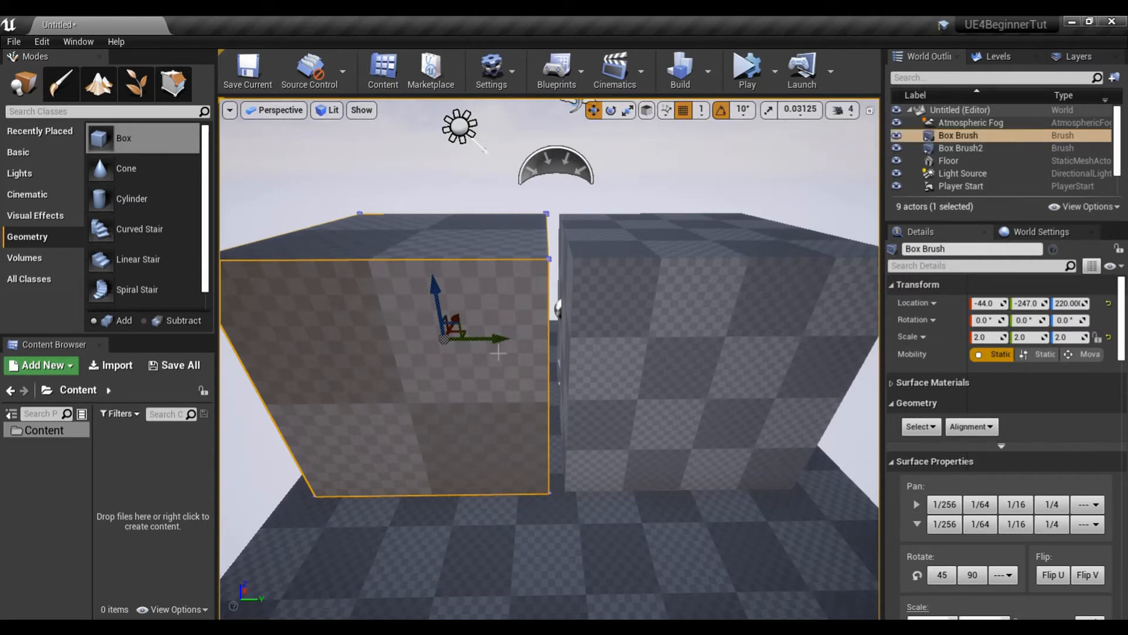
right_click_drag(499, 351, 492, 352)
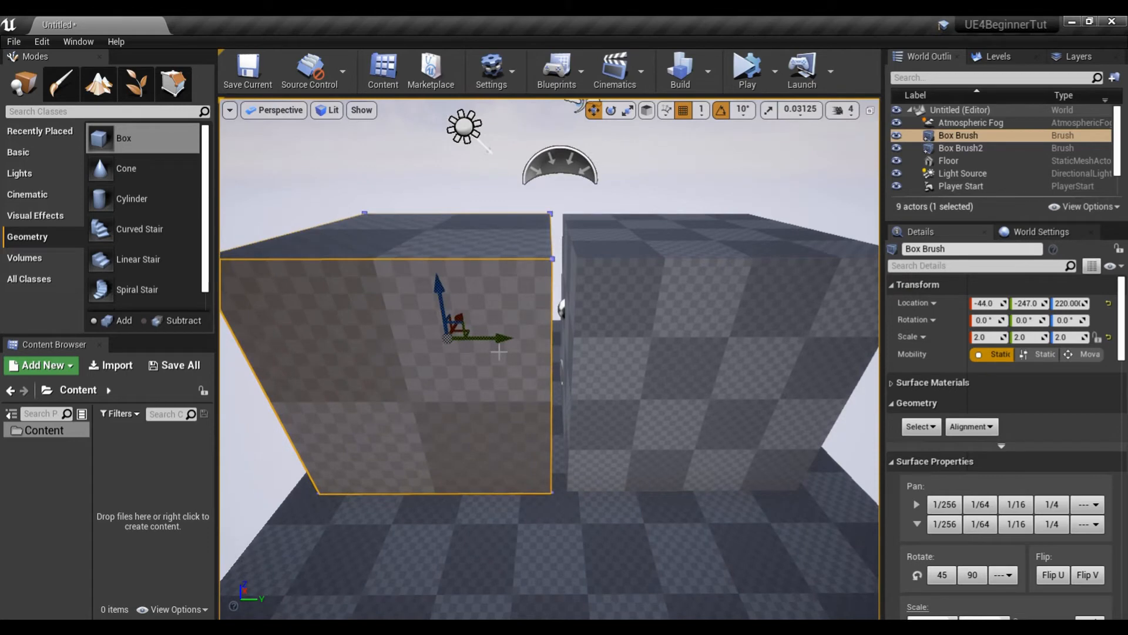
key("e")
left_click_drag(497, 359, 497, 359)
mouse_move(469, 306)
left_mouse_down()
mouse_move(394, 315)
mouse_move(342, 343)
left_mouse_up()
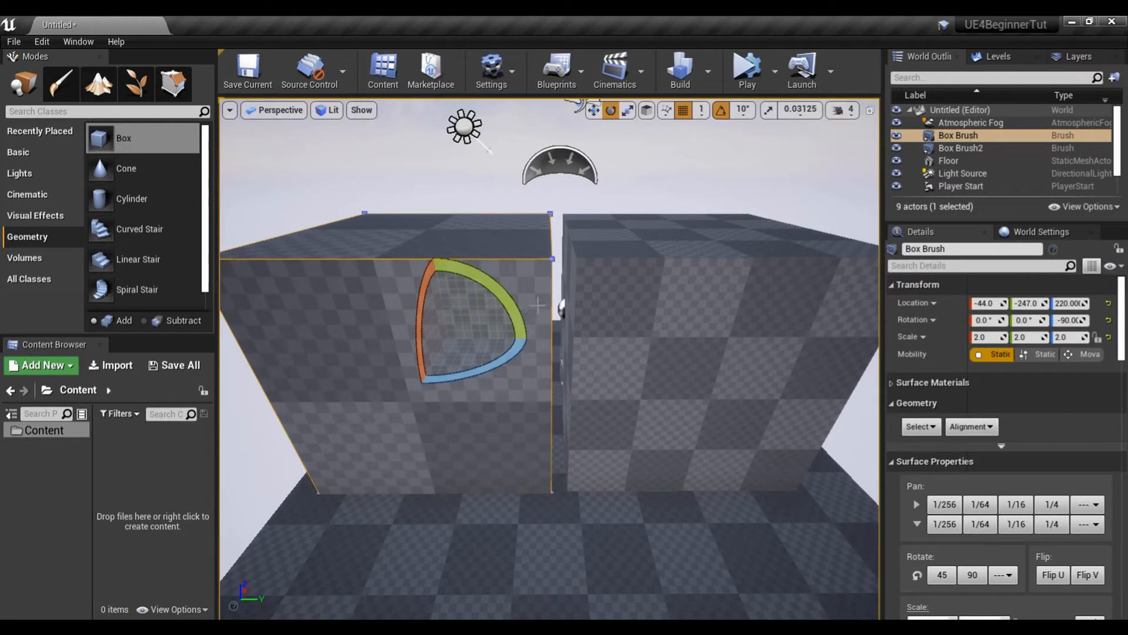
key("w")
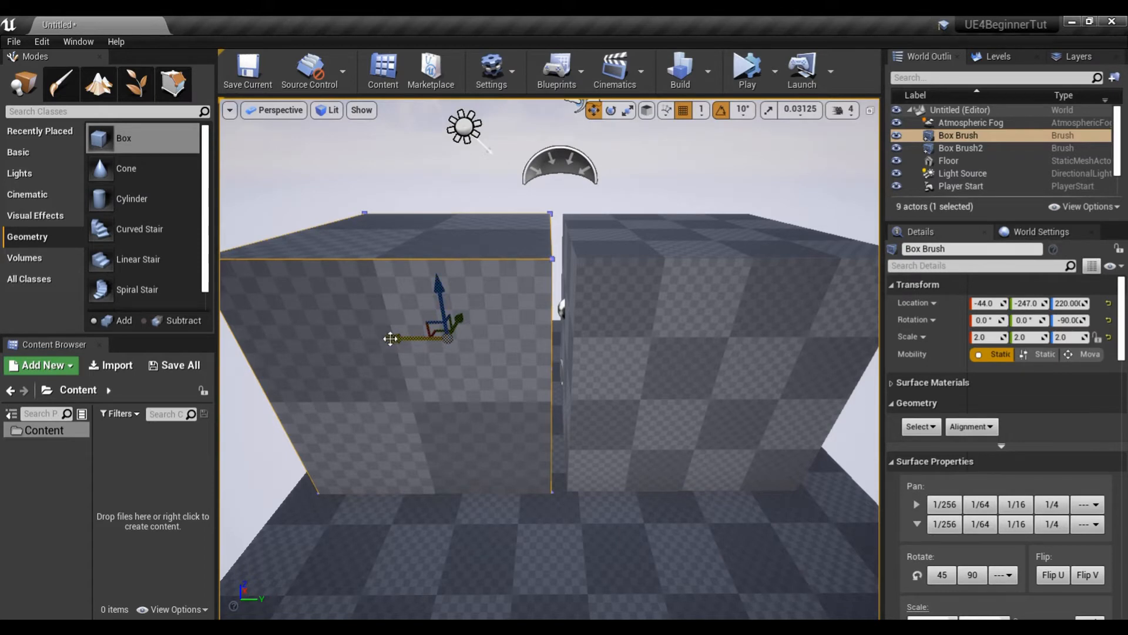
Step: Toggle the transform gizmo between local and world space on the rotated box brush to compare its axes, ending in world space
left_click_drag(514, 374, 415, 371)
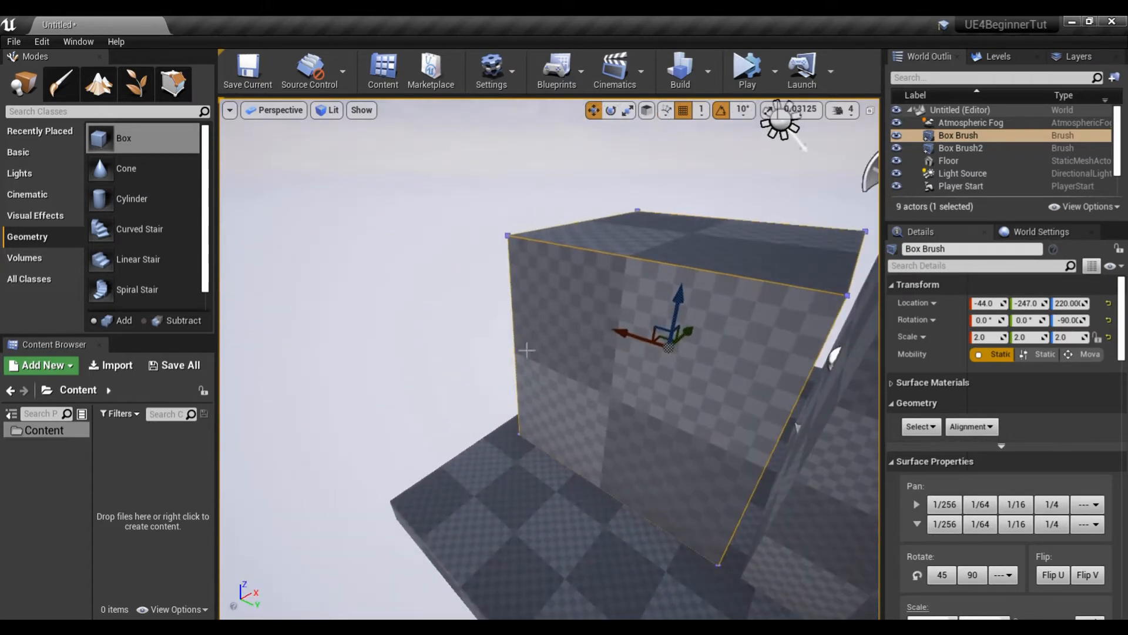
left_click_drag(356, 329, 435, 326)
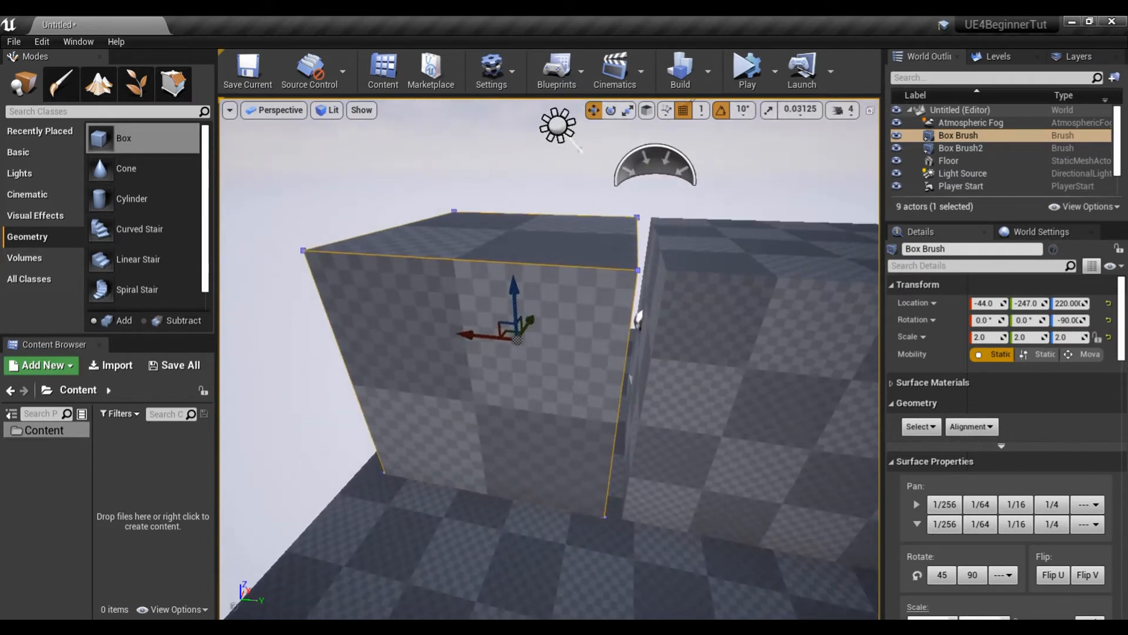
left_click(646, 113)
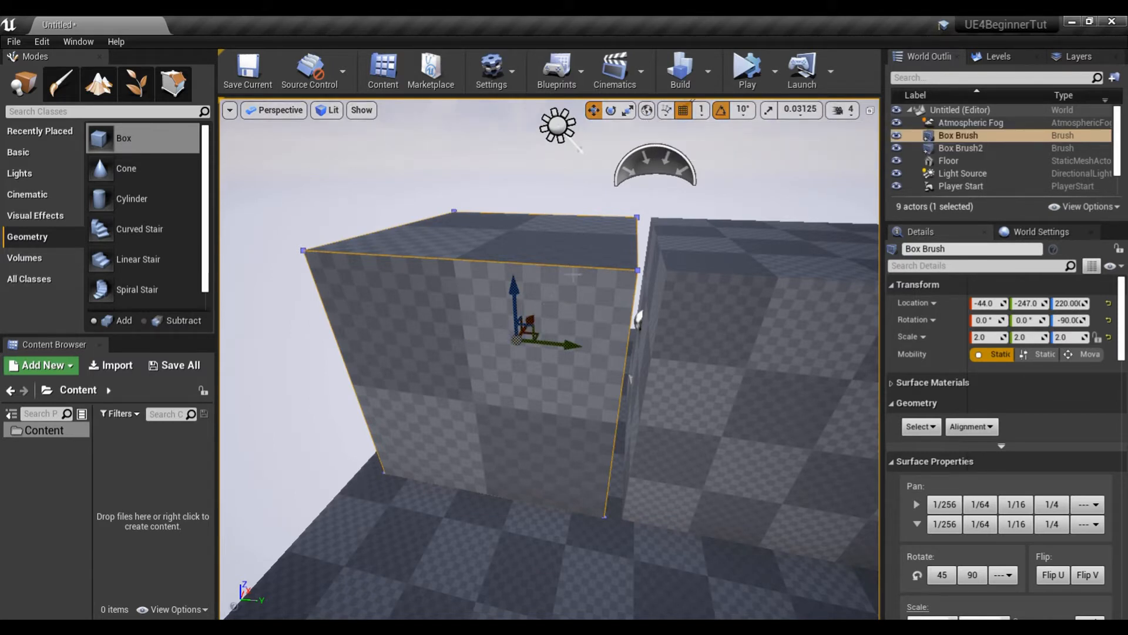
left_click(648, 111)
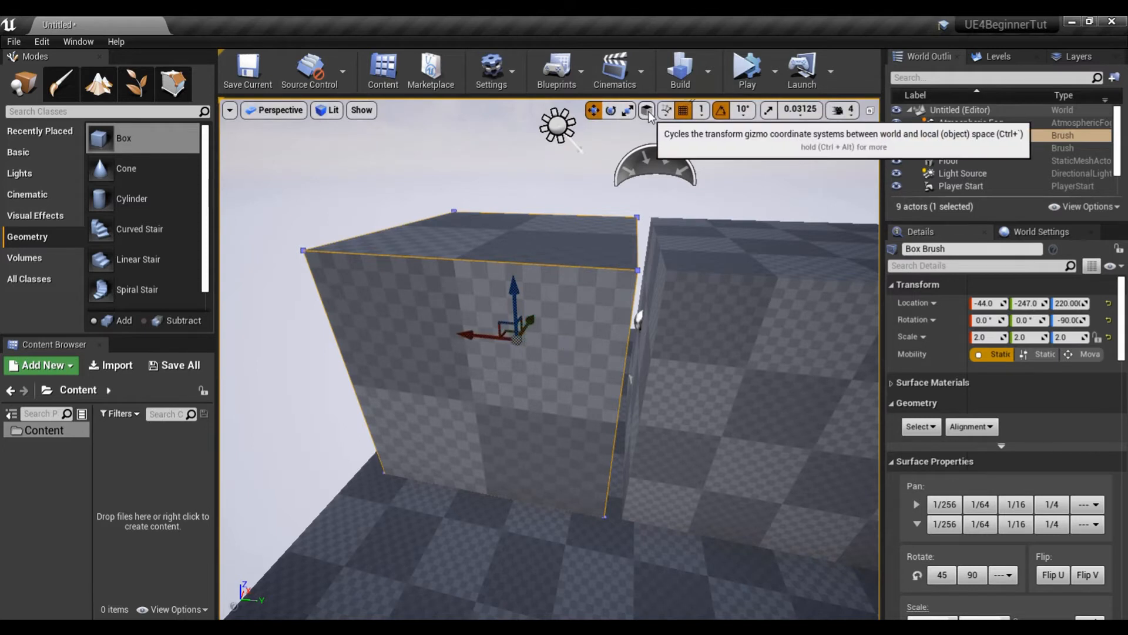
left_click(647, 111)
left_click(647, 111)
left_click(648, 111)
left_click(648, 111)
left_click(647, 111)
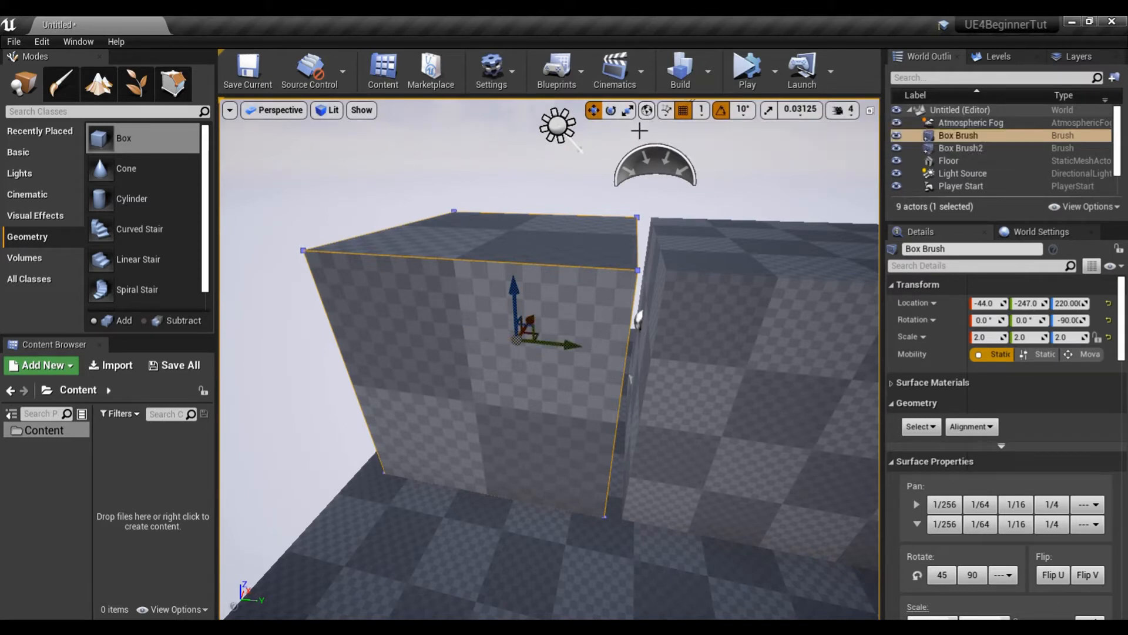
left_click(647, 111)
left_click(647, 111)
left_click(648, 111)
left_click(647, 111)
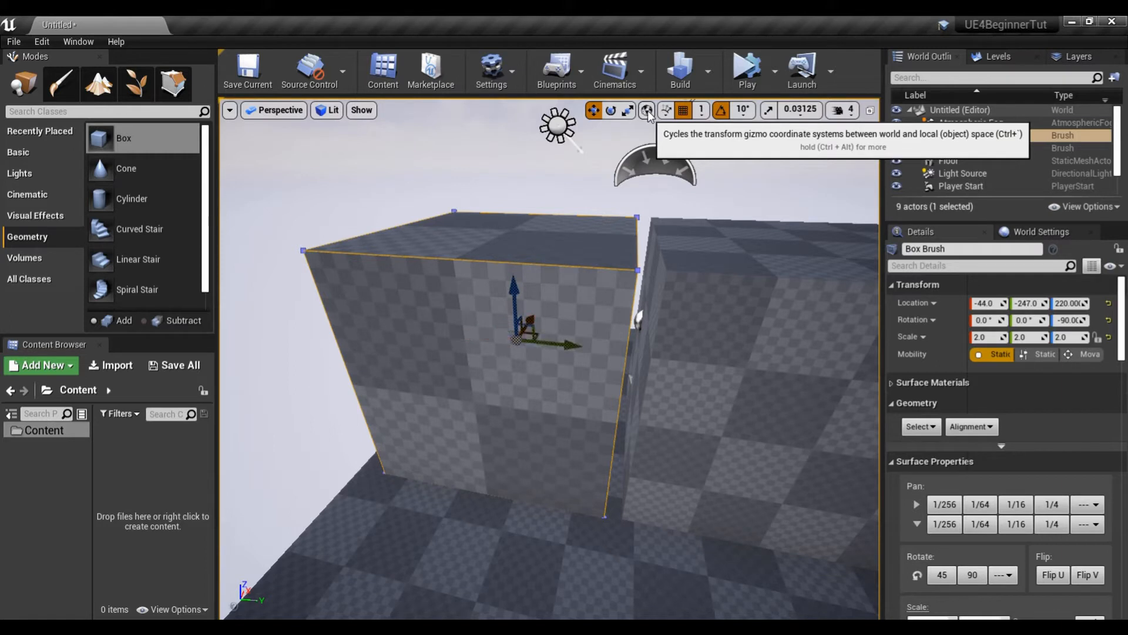
right_click_drag(435, 356, 436, 357)
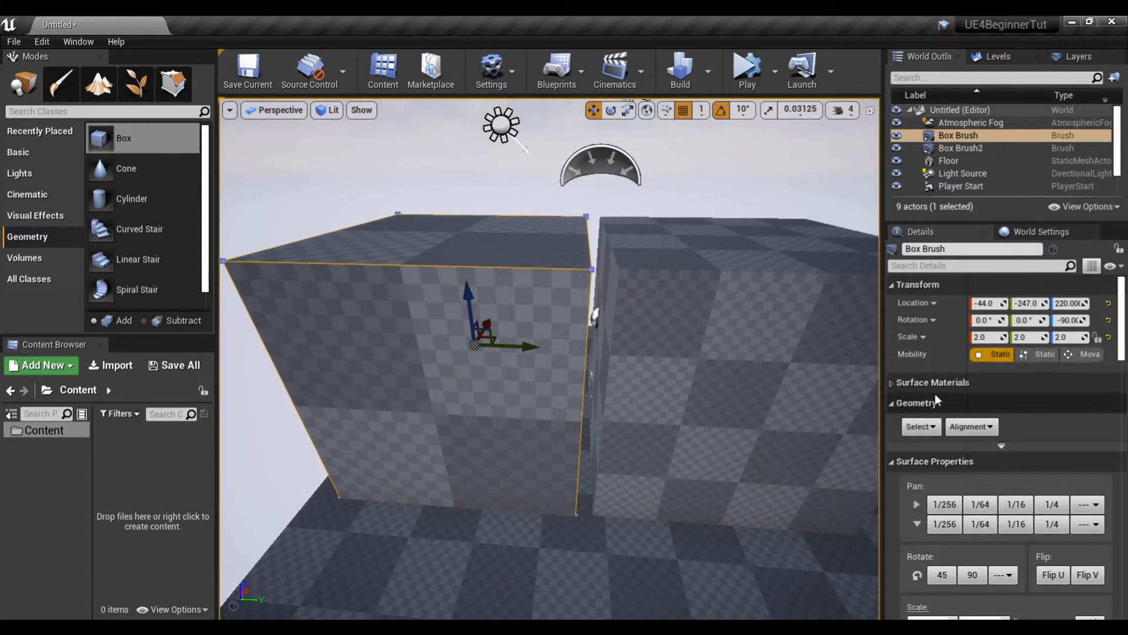
Step: Set the X brush dimension of the first, rotated box brush to 500
scroll(935, 393, "down", 2)
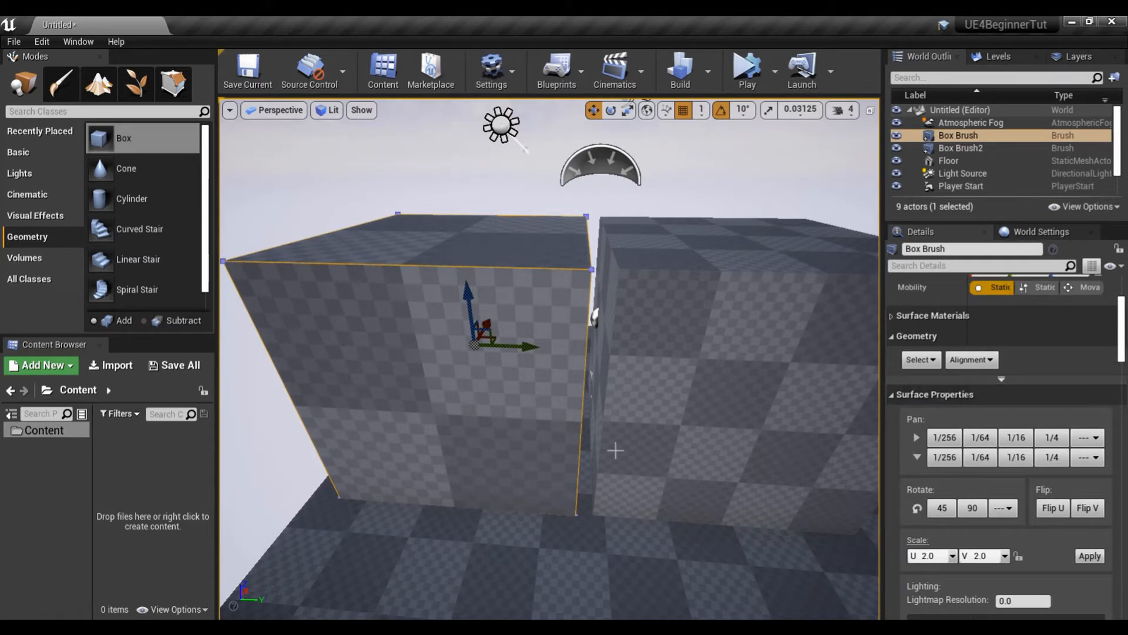
scroll(1002, 432, "up", 2)
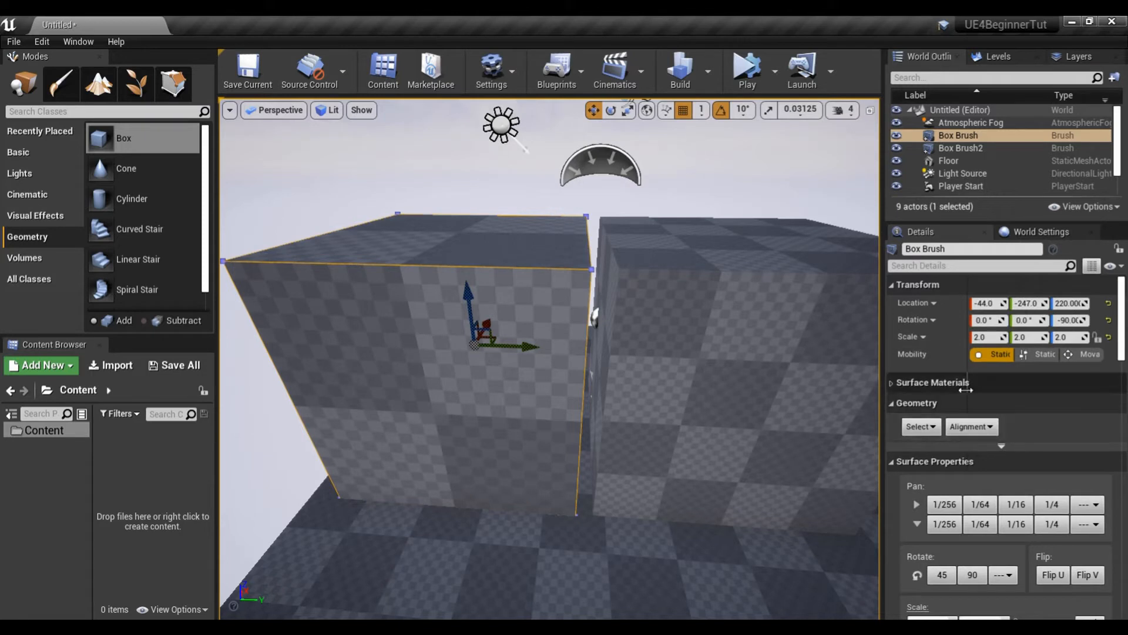
scroll(965, 389, "down", 8)
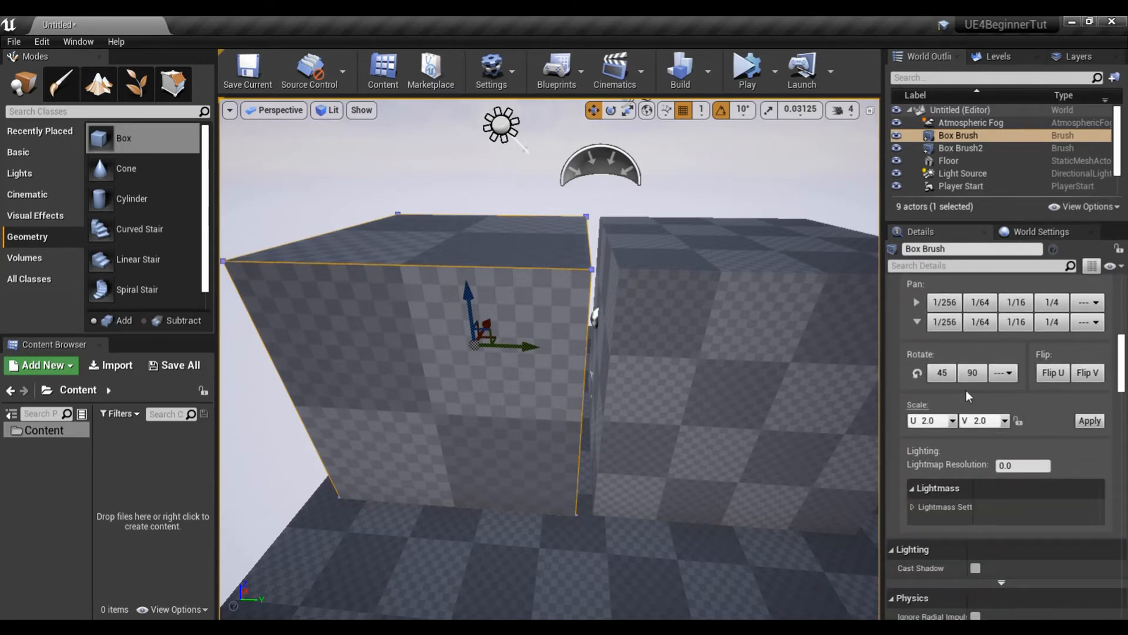
scroll(965, 390, "down", 9)
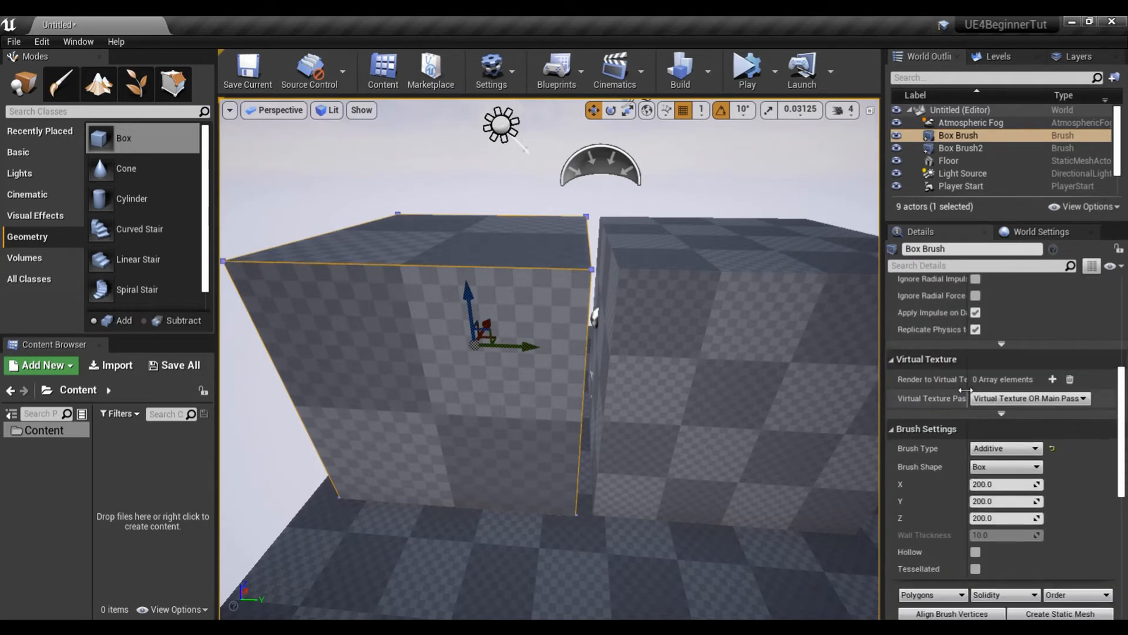
scroll(966, 390, "down", 2)
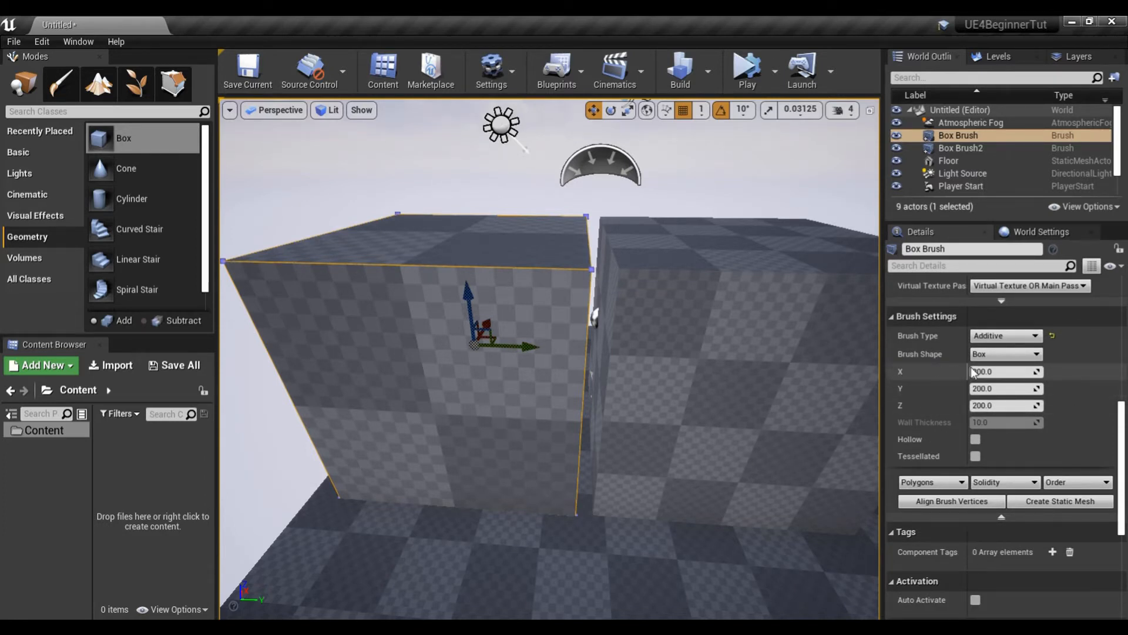
left_click(993, 373)
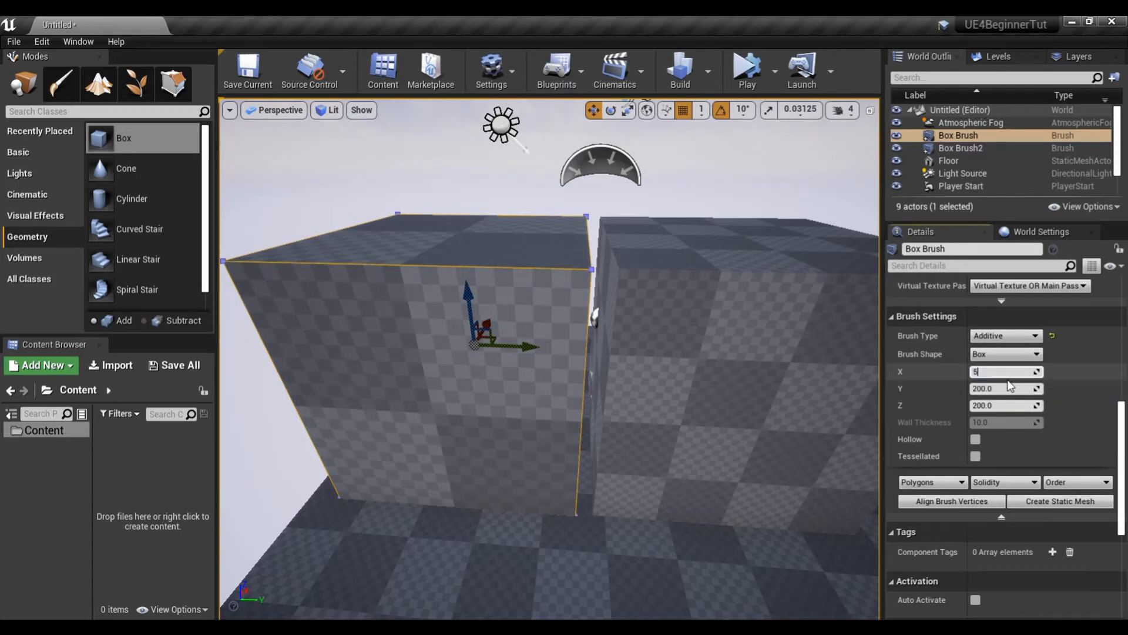
key("Return")
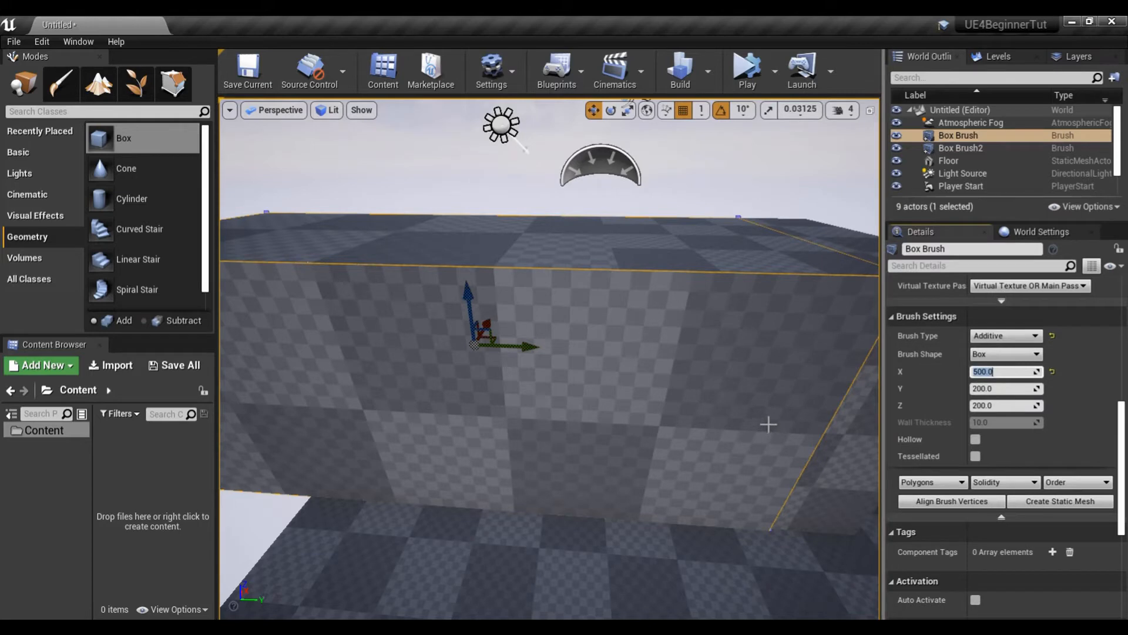
Step: Compare the elongated box brush's X direction in local and world space, leaving the transform gizmo in local space
left_click_drag(712, 412, 667, 456)
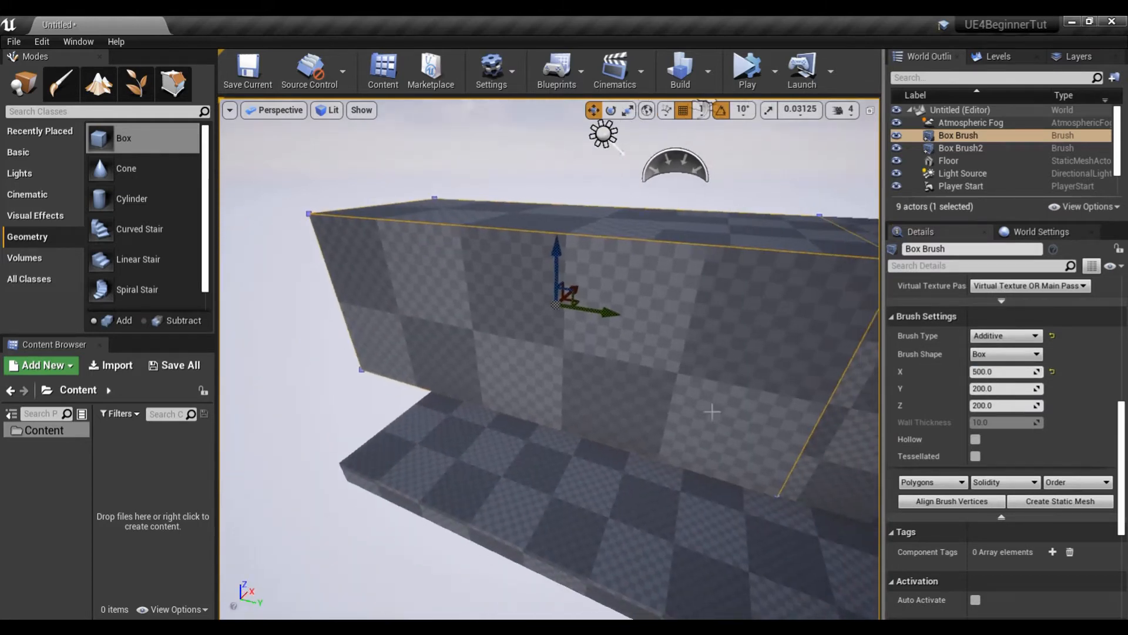
mouse_move(603, 315)
left_mouse_down()
mouse_move(516, 302)
mouse_move(422, 353)
mouse_move(436, 329)
left_mouse_up()
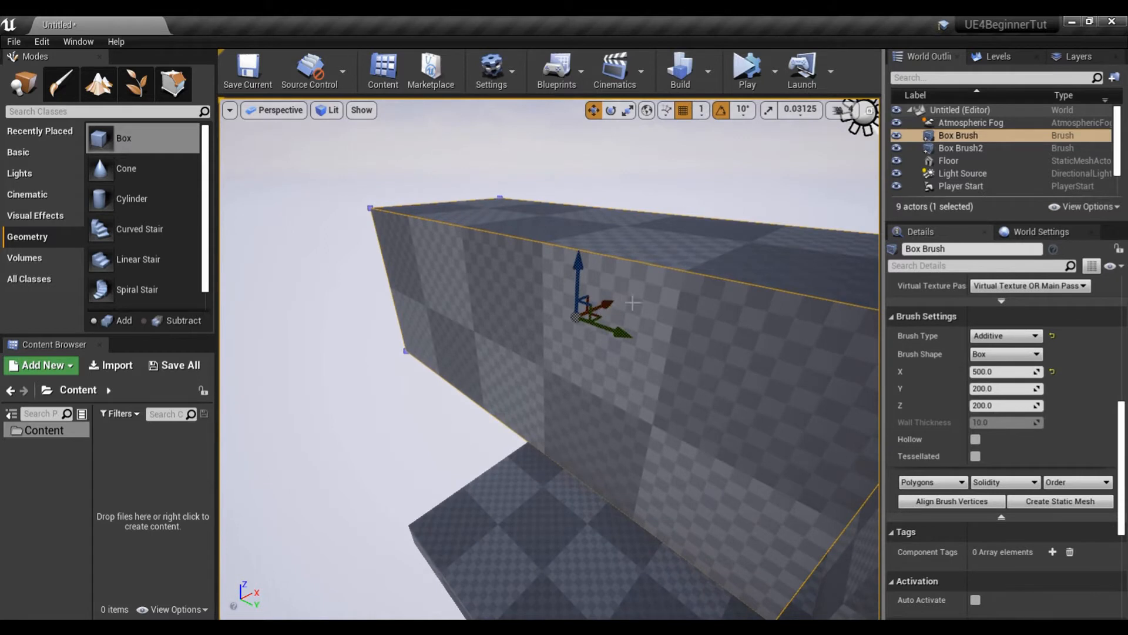
middle_click_drag(561, 380, 647, 312)
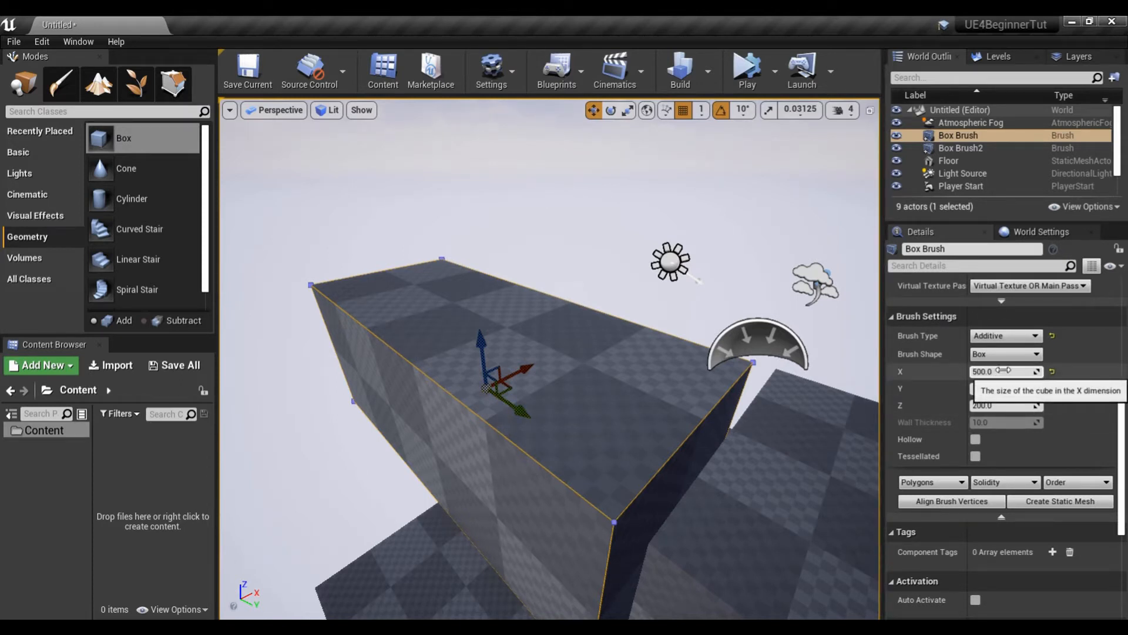
left_click(648, 115)
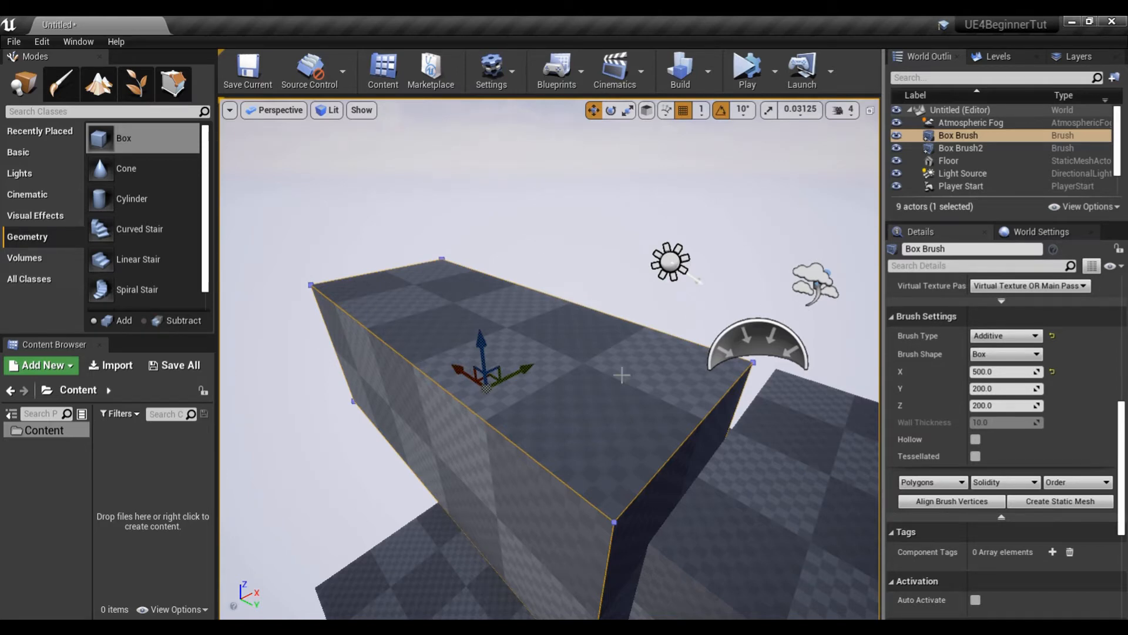
mouse_move(576, 376)
right_mouse_down()
mouse_move(634, 376)
mouse_move(573, 375)
right_mouse_up()
left_click(647, 110)
left_click(650, 115)
left_click(650, 111)
left_click(650, 110)
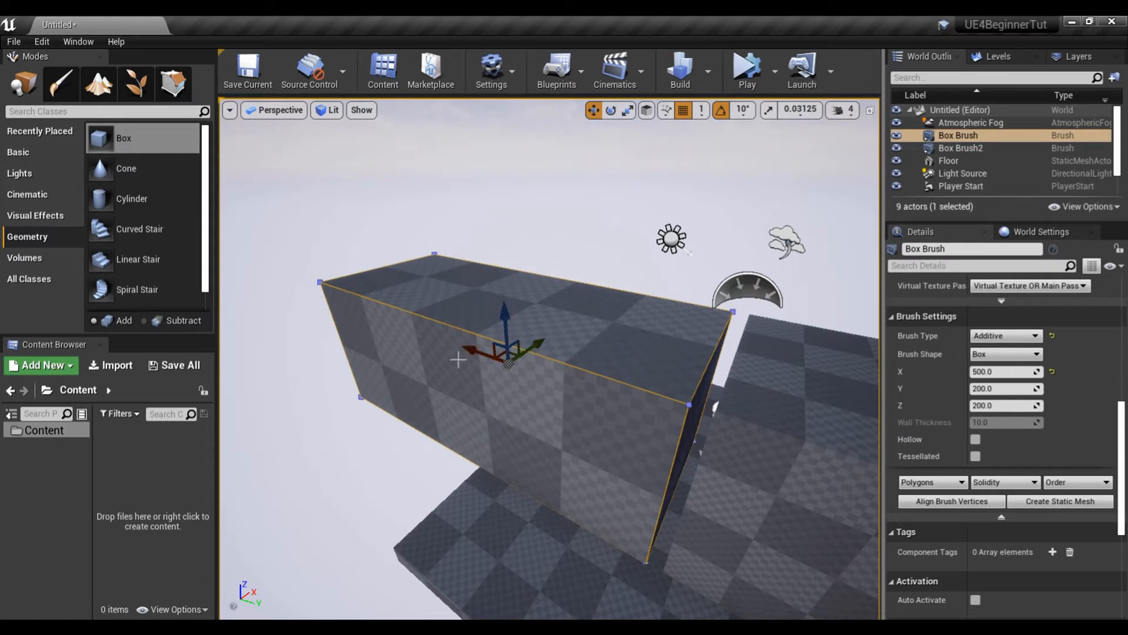
right_click_drag(500, 399, 546, 401)
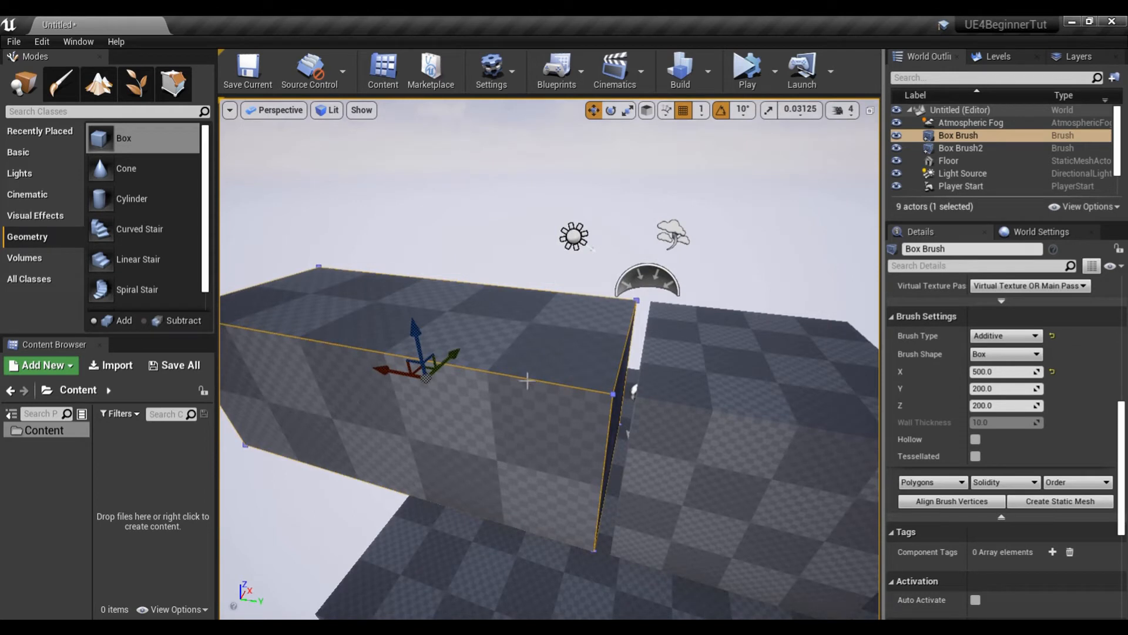
left_click_drag(484, 317, 461, 347)
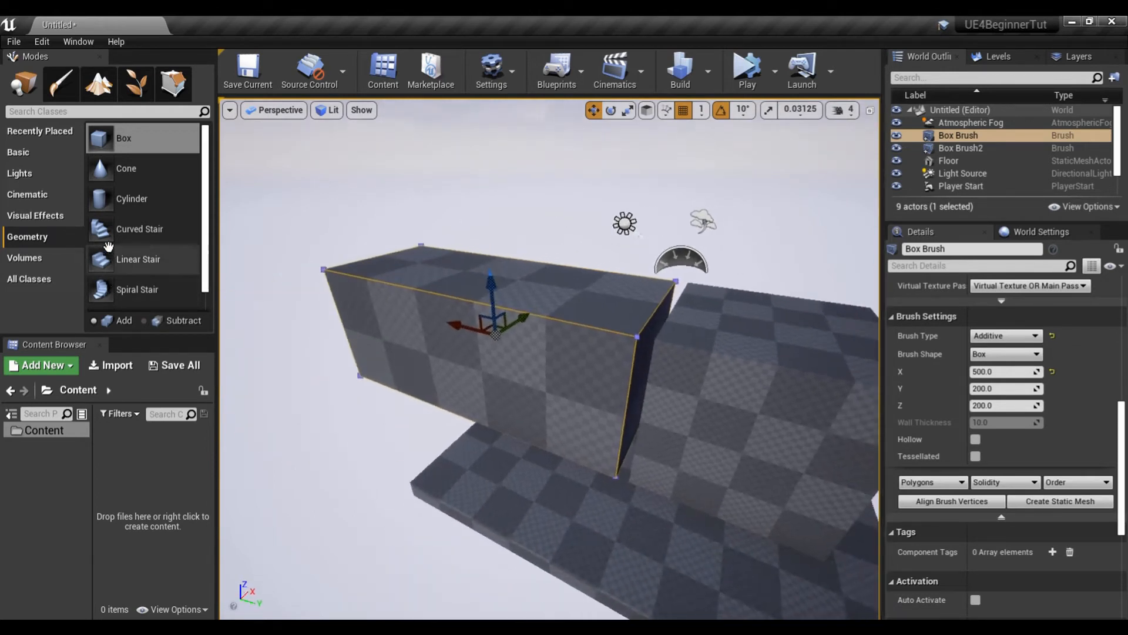
Step: Place a Linear Stair brush in the level beside the elongated box brush
left_click_drag(109, 259, 213, 489)
left_click_drag(121, 263, 252, 479)
left_click_drag(395, 483, 429, 452)
mouse_move(429, 523)
left_mouse_down()
mouse_move(464, 514)
mouse_move(453, 483)
mouse_move(364, 479)
mouse_move(398, 479)
left_mouse_up()
Step: Switch the transform tool to Scale and select the two box brushes in turn
key("e")
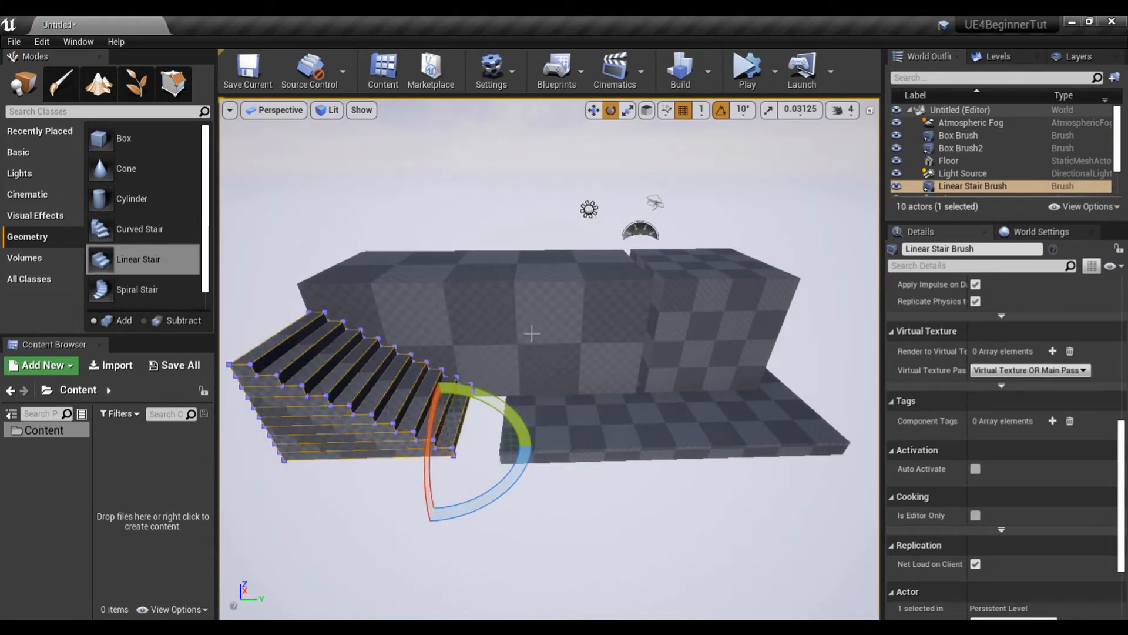
key("r")
left_click(551, 314)
right_click_drag(586, 373, 532, 373)
left_click(784, 350)
left_click(649, 339)
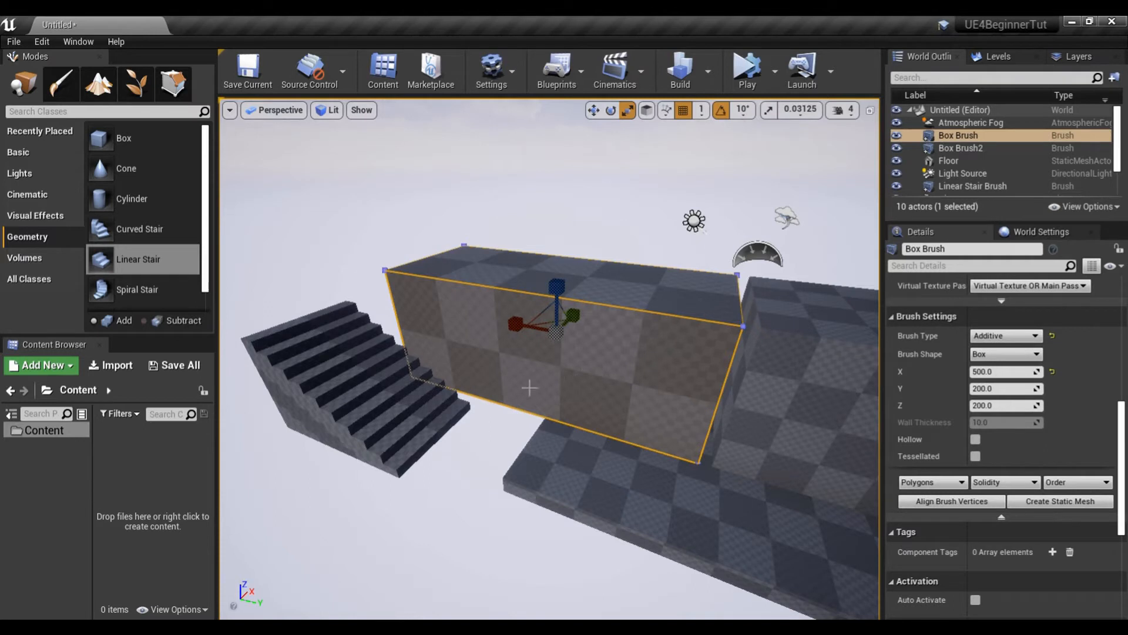
Step: Delete the linear stair brush and the elongated box brush, and select the remaining 400-unit box brush
right_click_drag(590, 415, 511, 389)
left_click(504, 387)
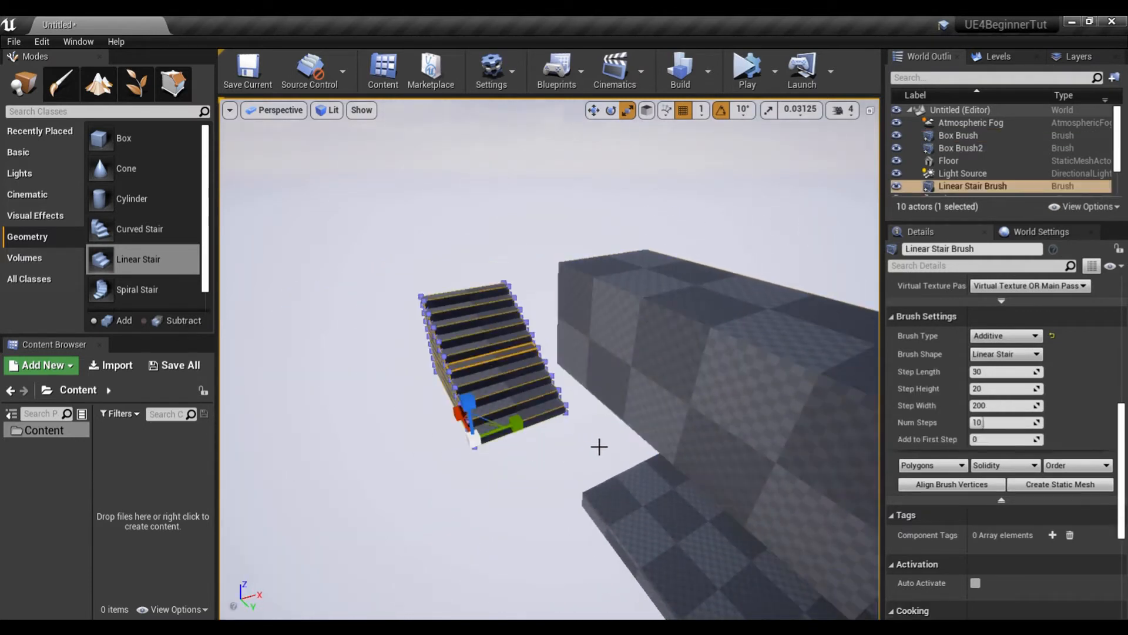
key("Delete")
left_click(668, 373)
key("Delete")
right_click_drag(566, 415, 652, 415)
left_click(479, 423)
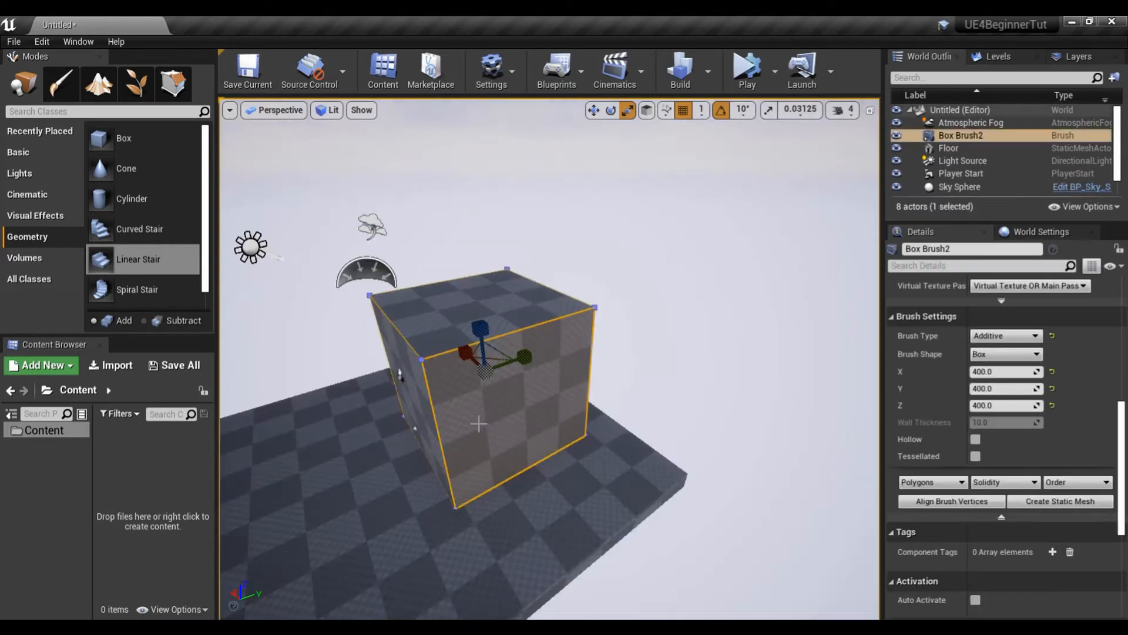
mouse_move(488, 427)
right_mouse_down()
mouse_move(458, 426)
mouse_move(432, 444)
mouse_move(429, 432)
mouse_move(488, 406)
mouse_move(533, 364)
right_mouse_up()
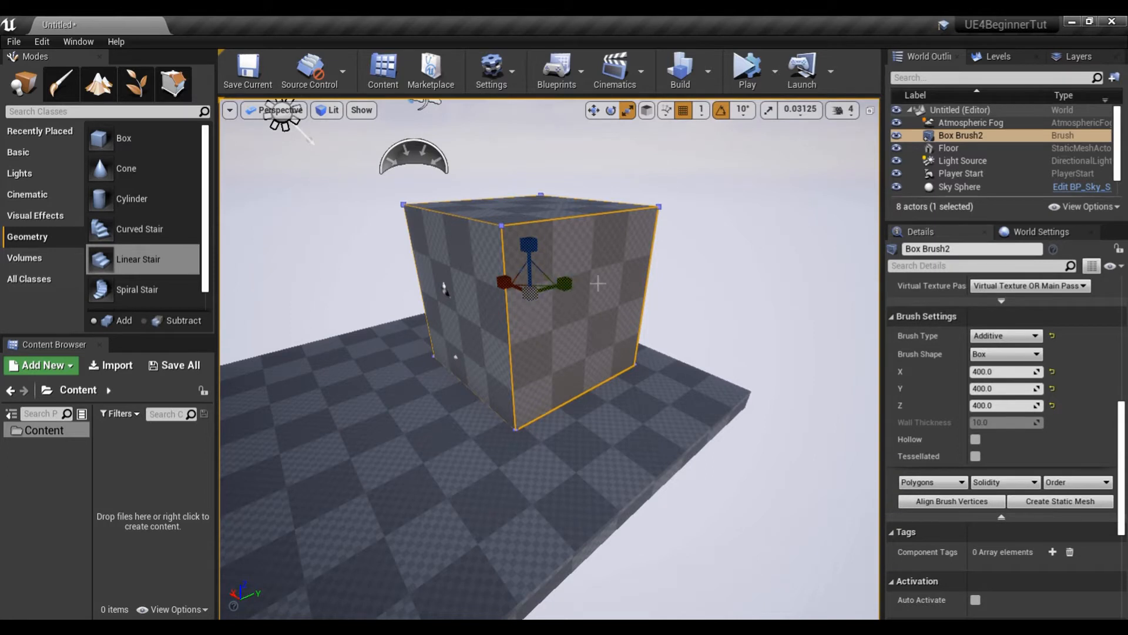
Step: Create a material named Blue in the Content folder and open it in a maximized material editor
right_click(147, 453)
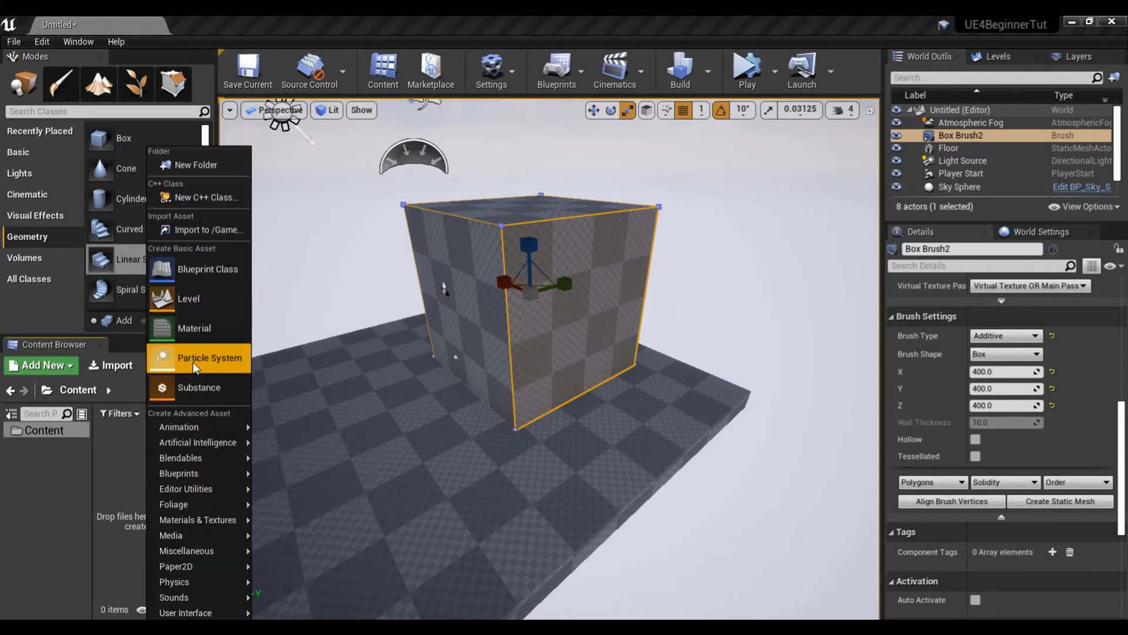
left_click(209, 329)
type("Blue")
key("Return")
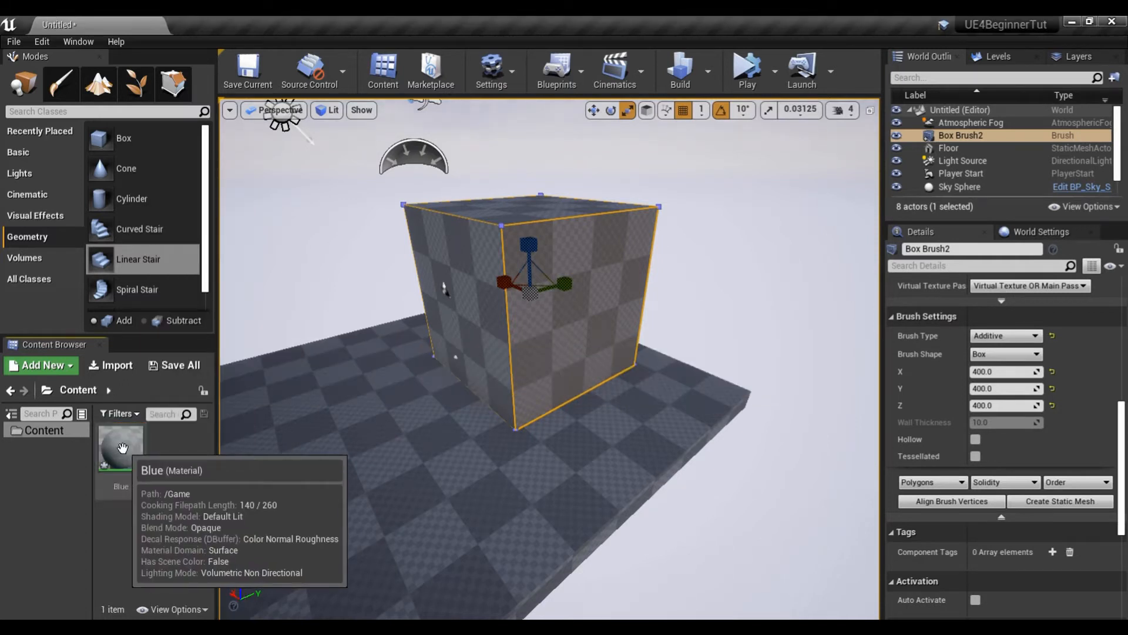
double_click(123, 449)
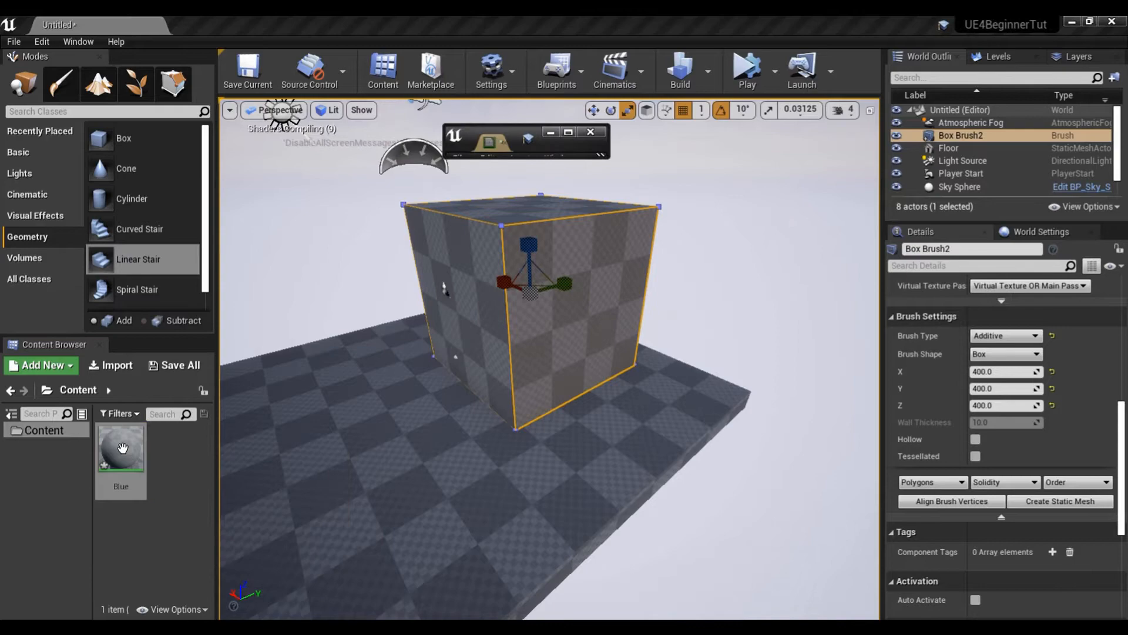
left_click(565, 133)
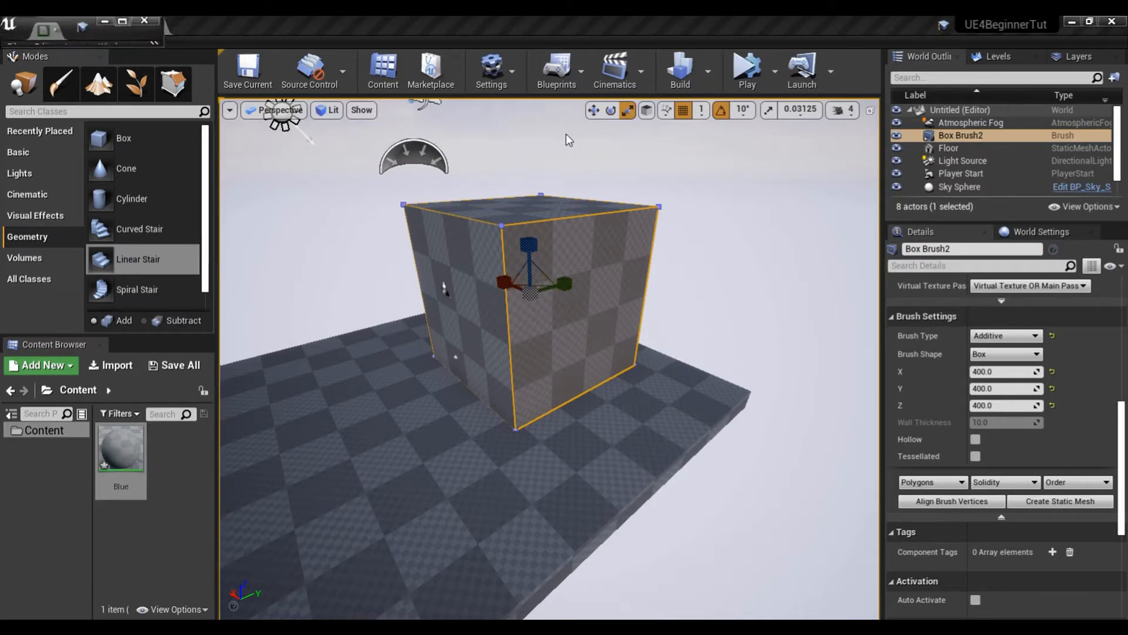
Step: Add a VectorParameter node feeding the Blue material's Base Color and place it a little away from the material node
left_click_drag(608, 155, 485, 155)
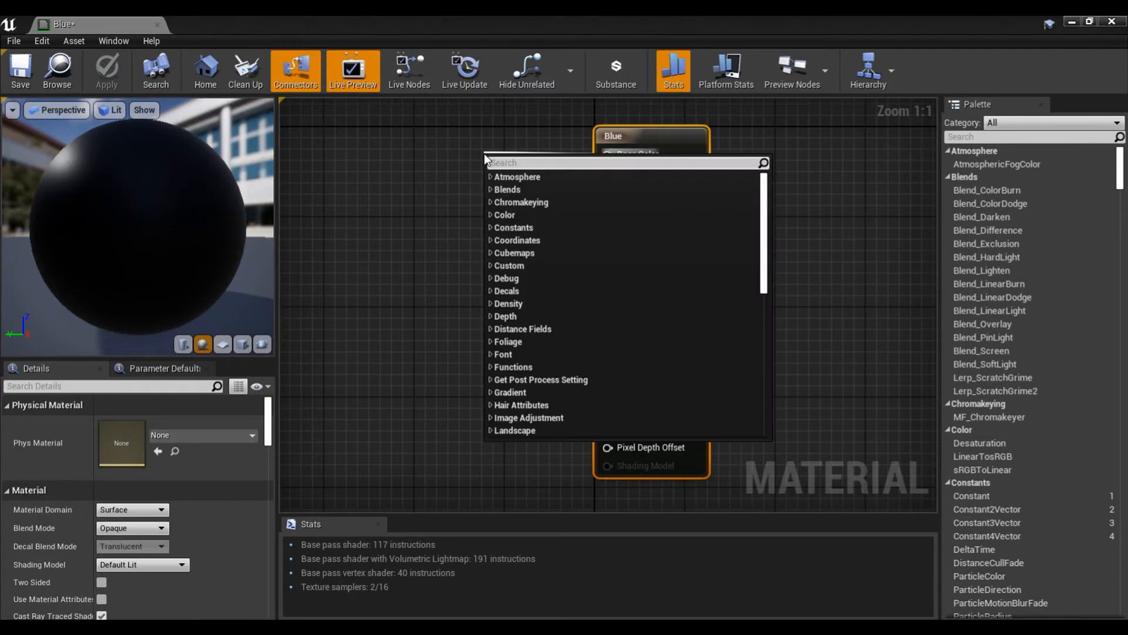
type("vectorp")
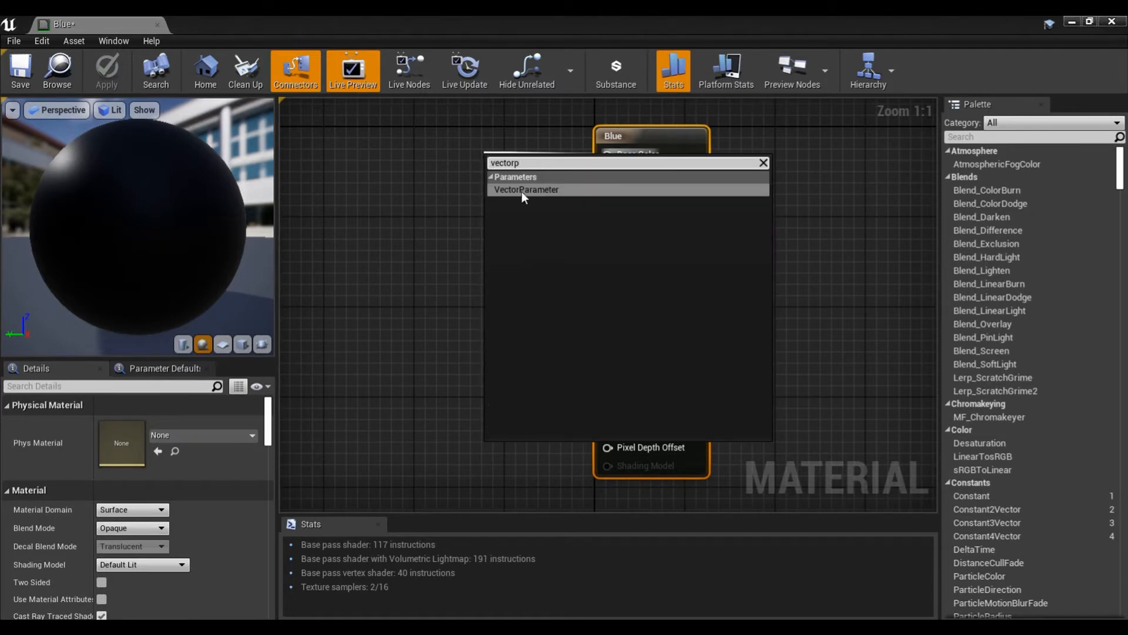
left_click(573, 189)
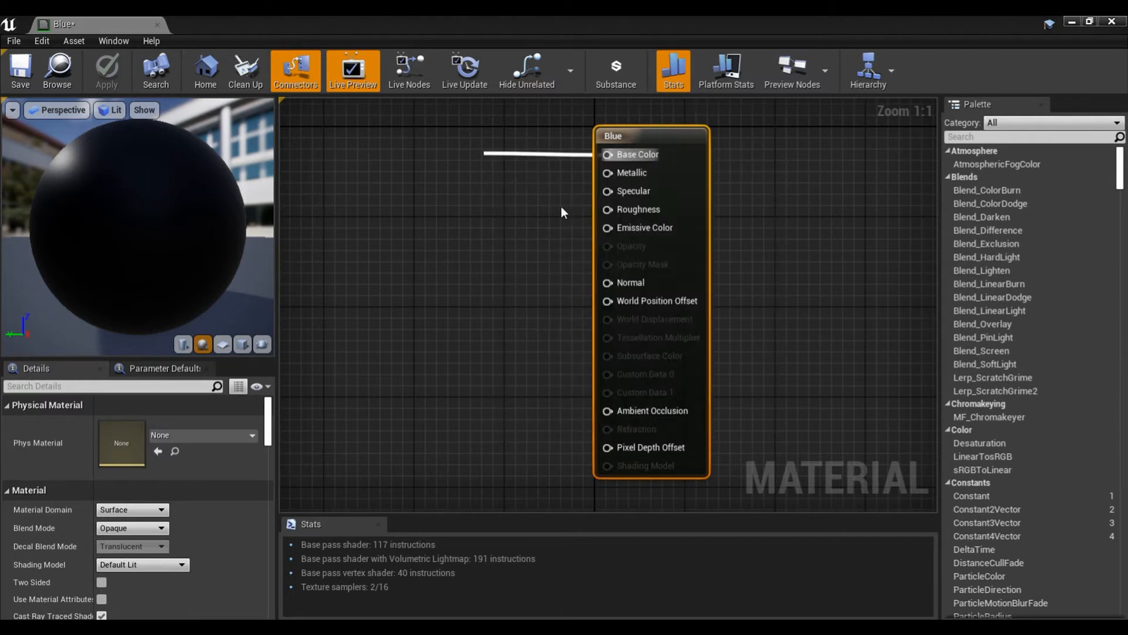
left_click_drag(507, 204, 393, 203)
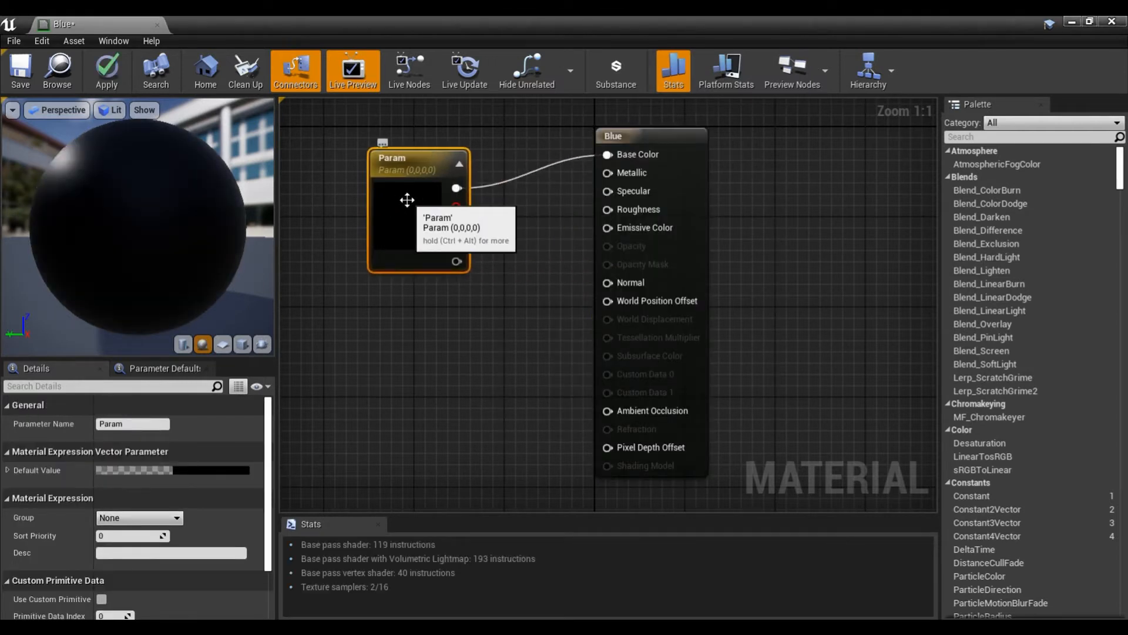
Step: Set the VectorParameter's colour to saturated blue (hex sRGB 0938FF), apply the changes to the Blue material and close its editor
double_click(392, 203)
mouse_move(538, 321)
left_mouse_down()
mouse_move(548, 319)
mouse_move(461, 262)
left_mouse_up()
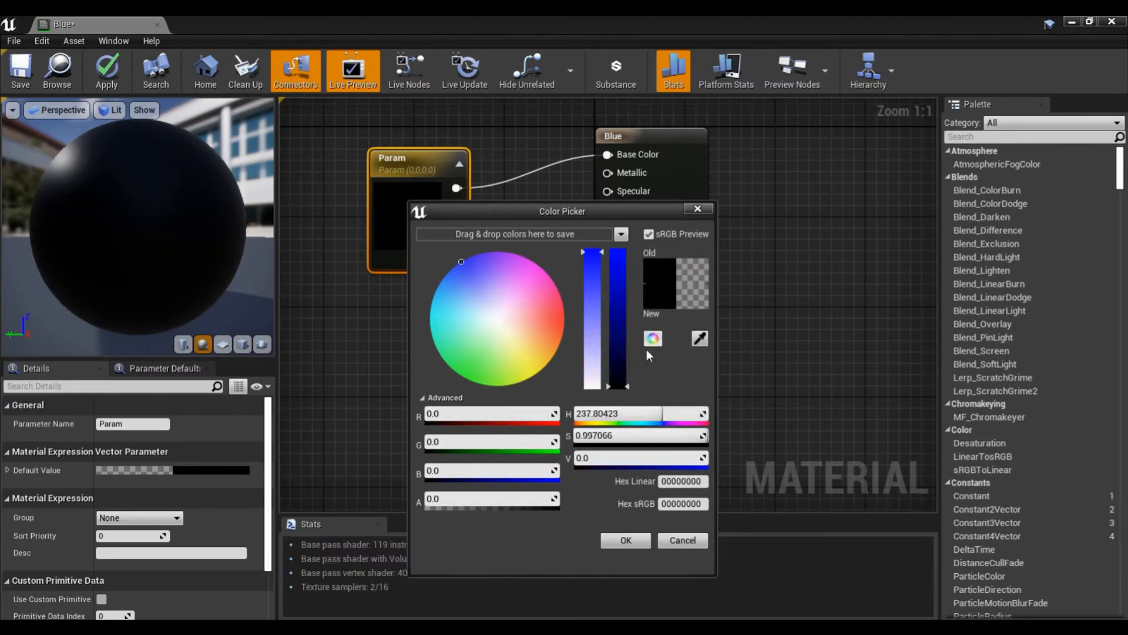
left_click_drag(628, 388, 637, 247)
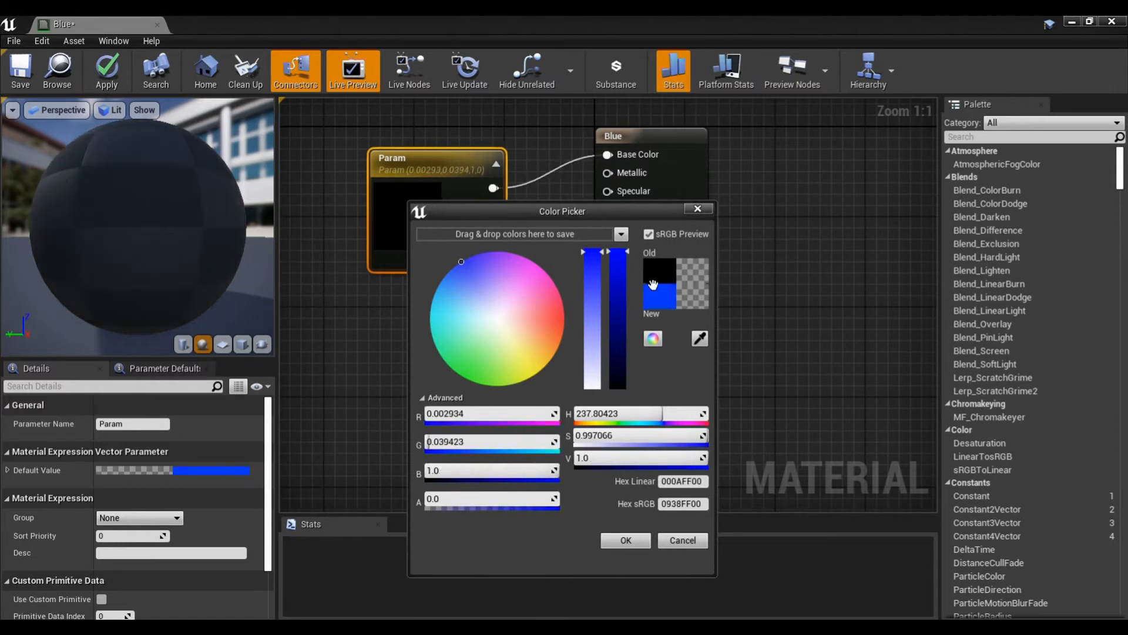
left_click(623, 546)
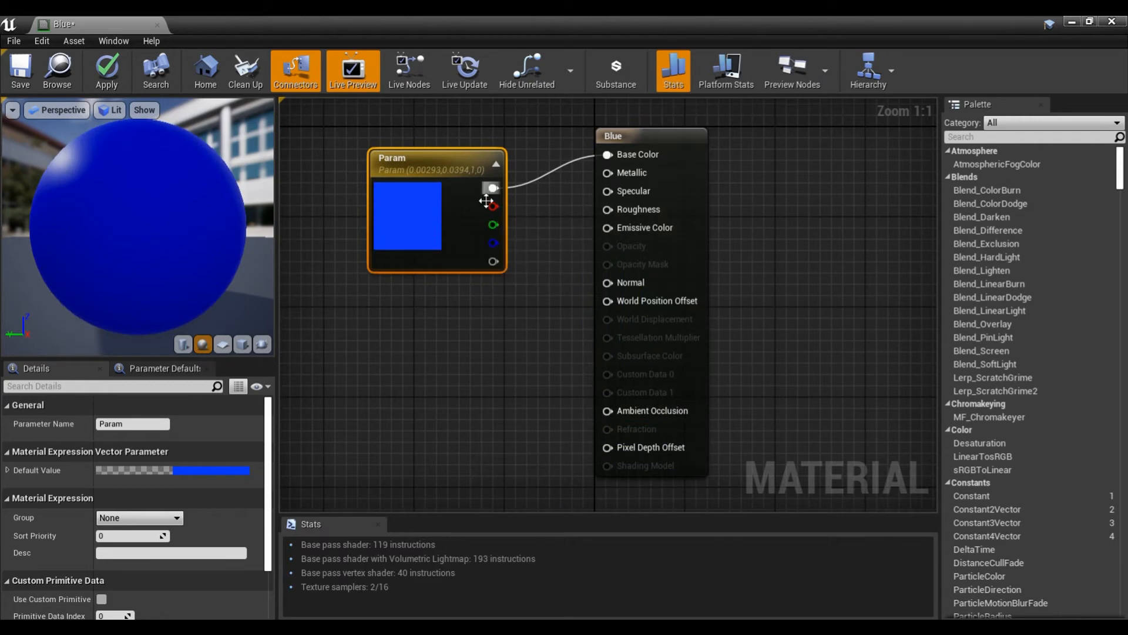
left_click(112, 74)
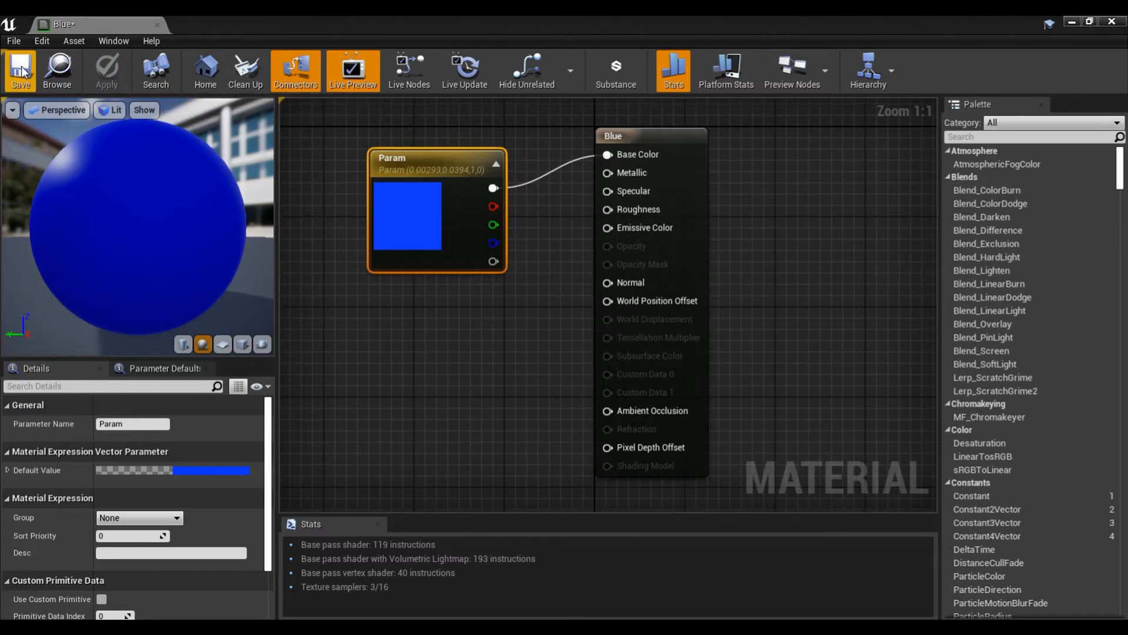
left_click(1111, 22)
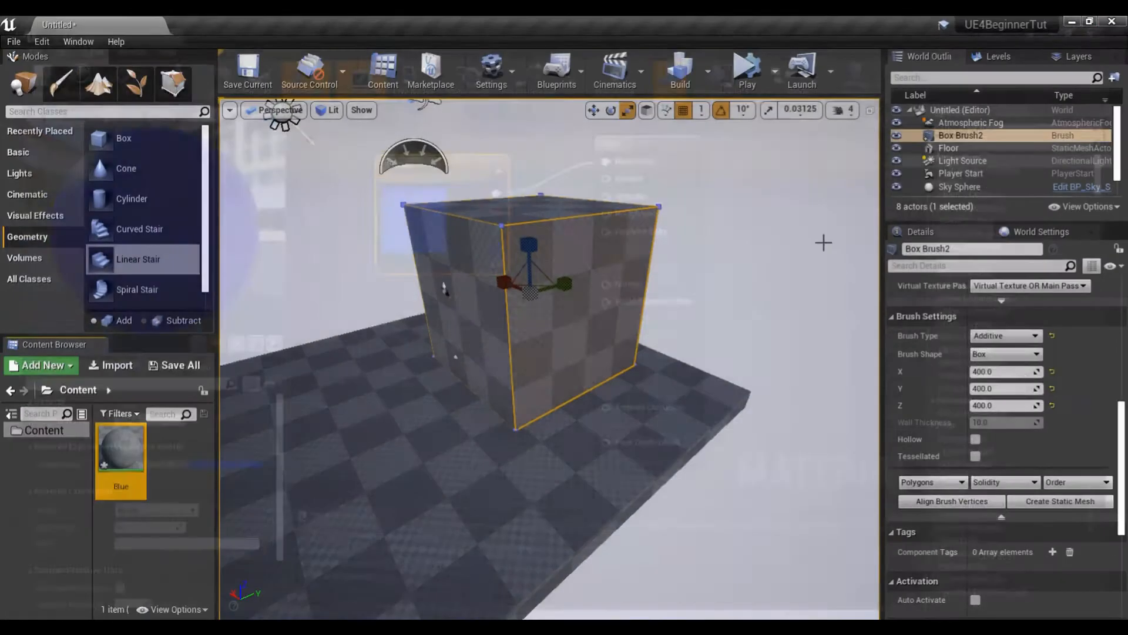
Step: Apply the Blue material to one side face of the 400-unit box brush
left_click_drag(141, 464, 473, 316)
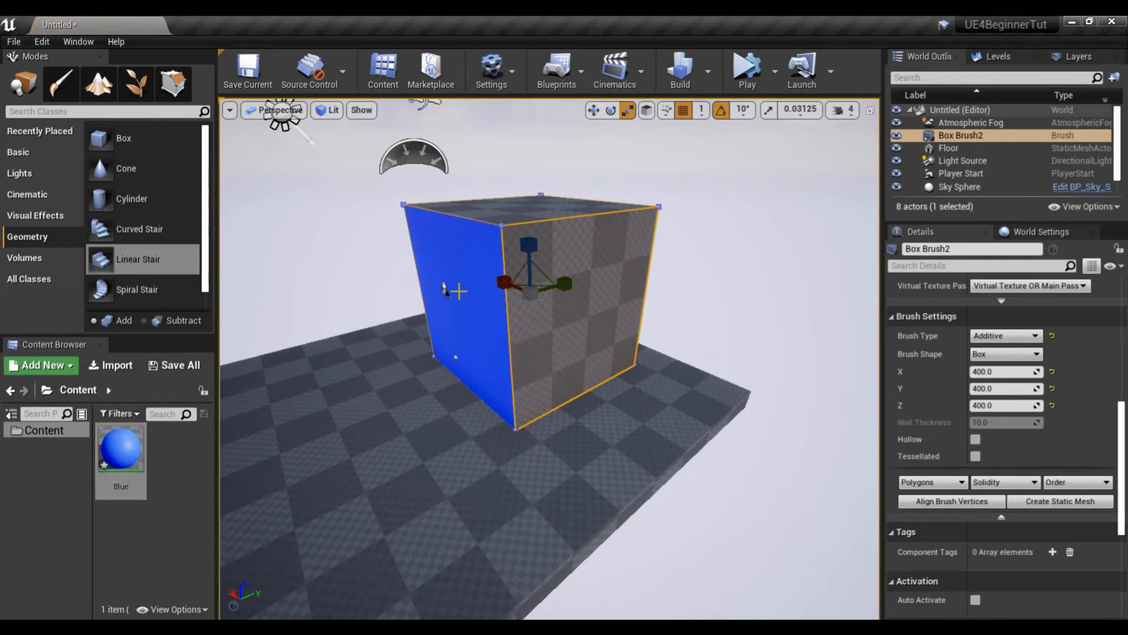
left_click_drag(474, 317, 512, 300)
right_click_drag(512, 299, 479, 282)
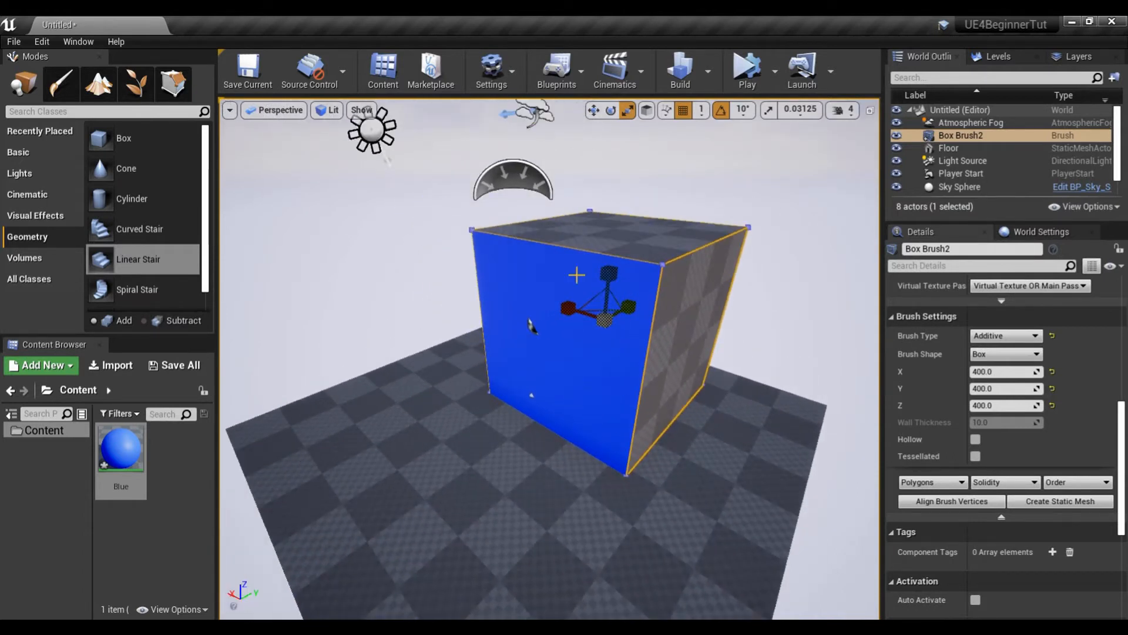
Step: Apply the Blue material to the floor and select the floor
left_click(552, 232)
left_click(670, 286)
mouse_move(512, 315)
right_mouse_down()
mouse_move(567, 317)
mouse_move(509, 333)
right_mouse_up()
left_click_drag(136, 438, 464, 520)
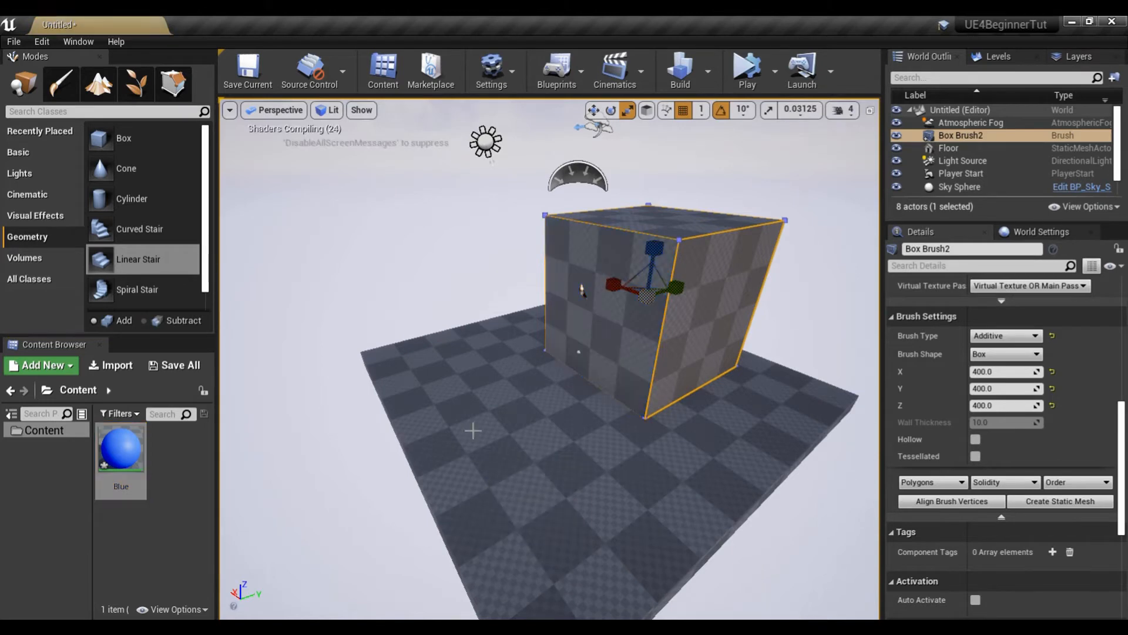
right_click_drag(494, 432, 569, 461)
left_click(569, 461)
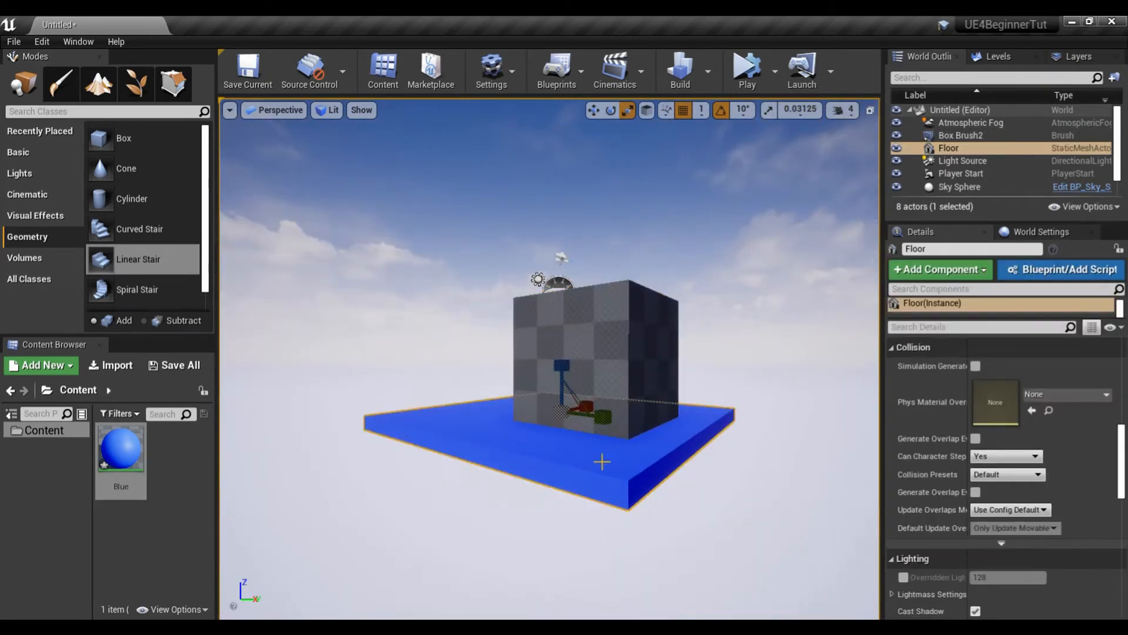
right_click_drag(549, 476, 549, 476)
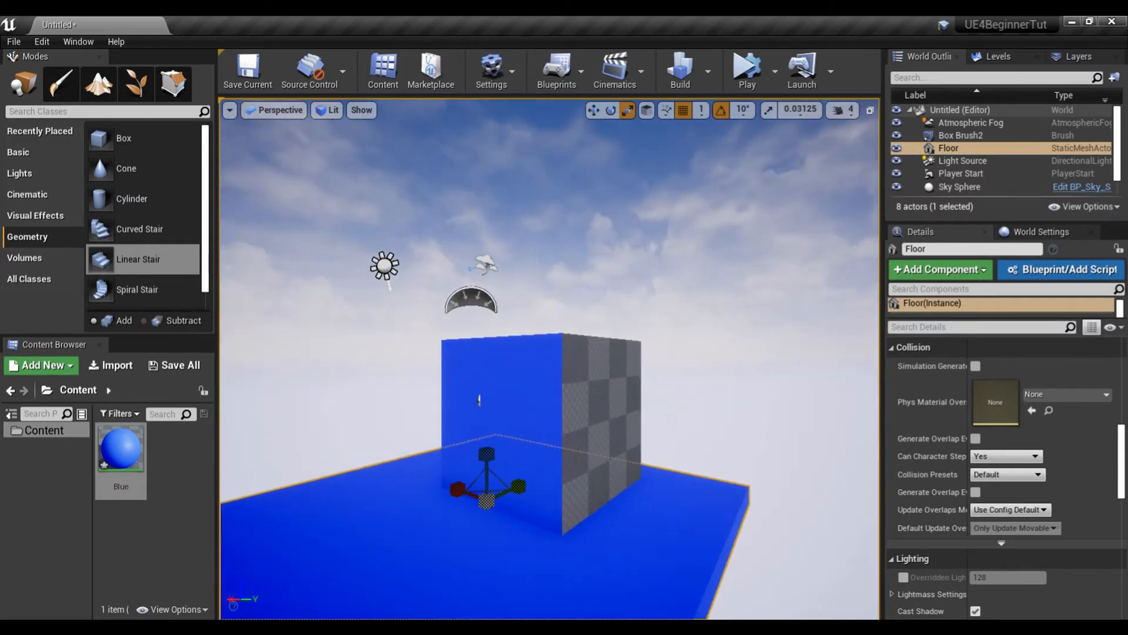
Step: Select the 400-unit box brush, duplicate the Blue material in the Content folder and name the copy Red
left_click(551, 400)
right_click_drag(551, 399, 560, 438)
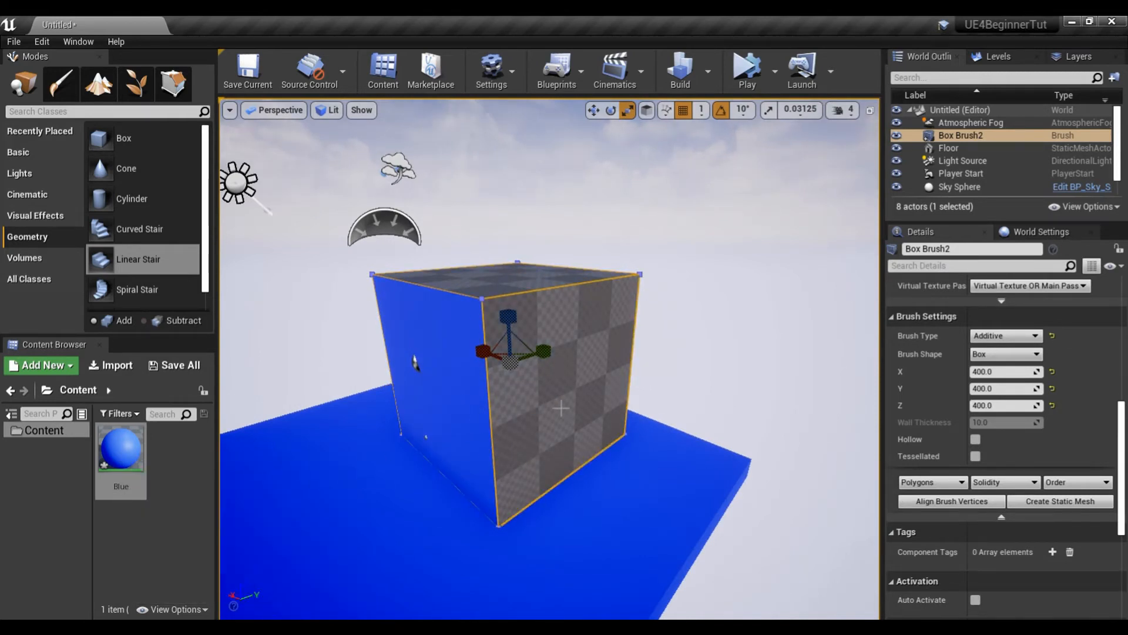
right_click(128, 453)
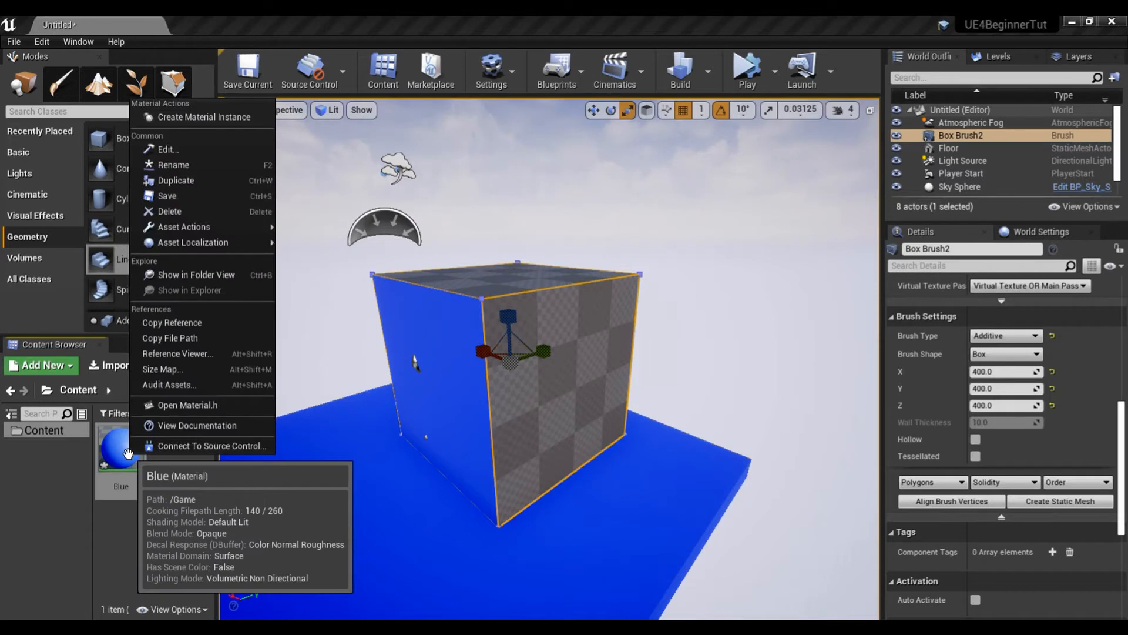
left_click(205, 183)
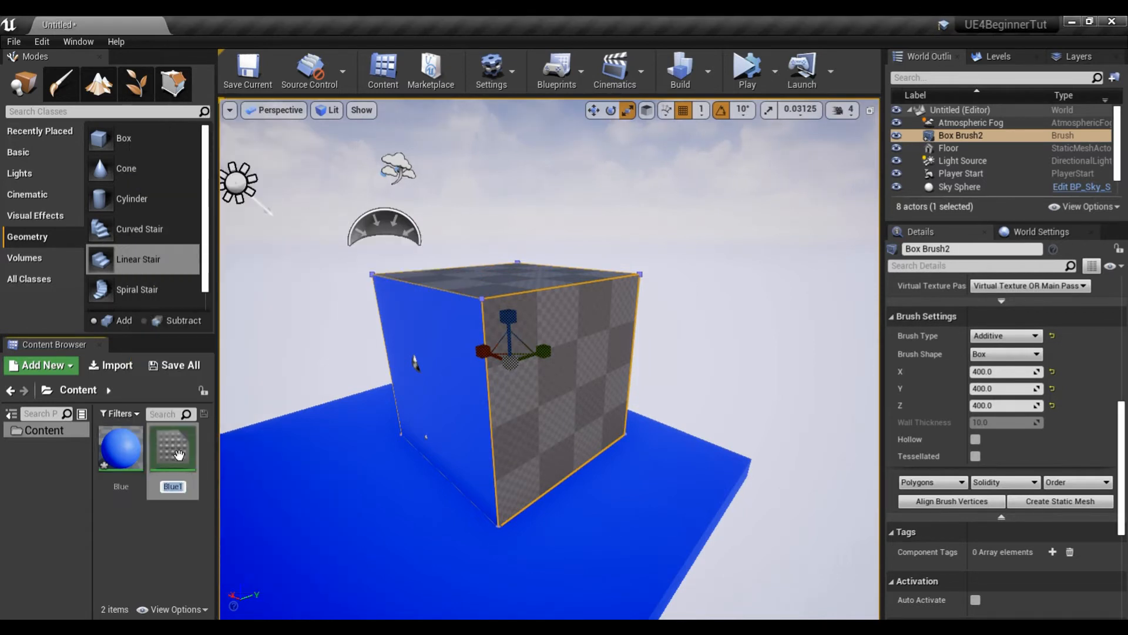
type("Red")
key("Return")
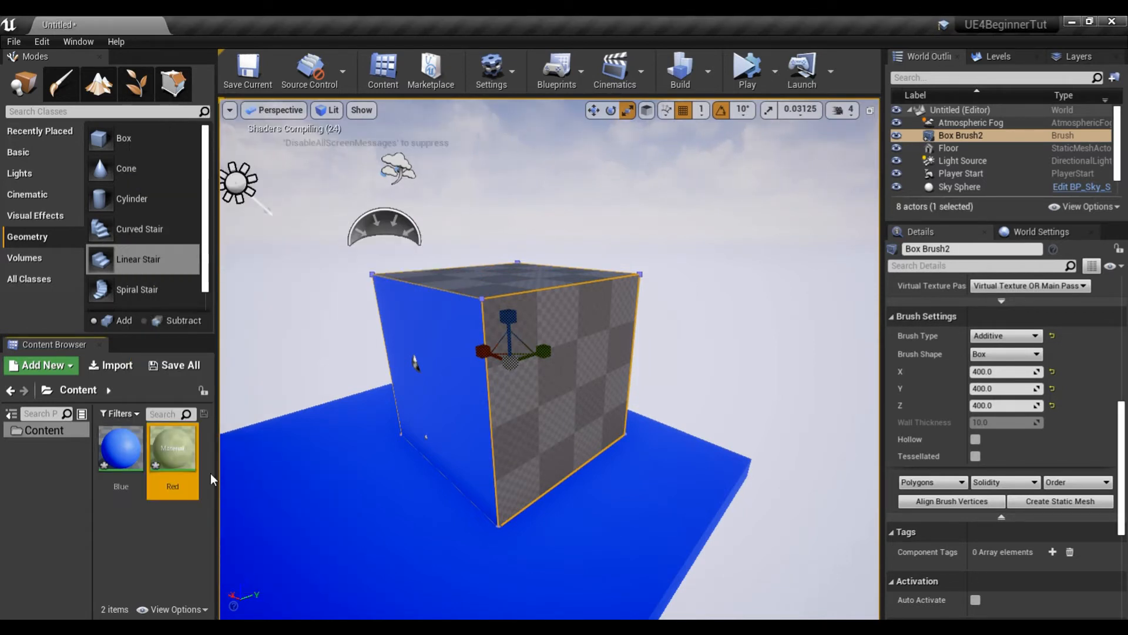
Step: Open the Red material, set its colour parameter to orange-red (hex sRGB FF4200), apply the change and close the editor
double_click(168, 453)
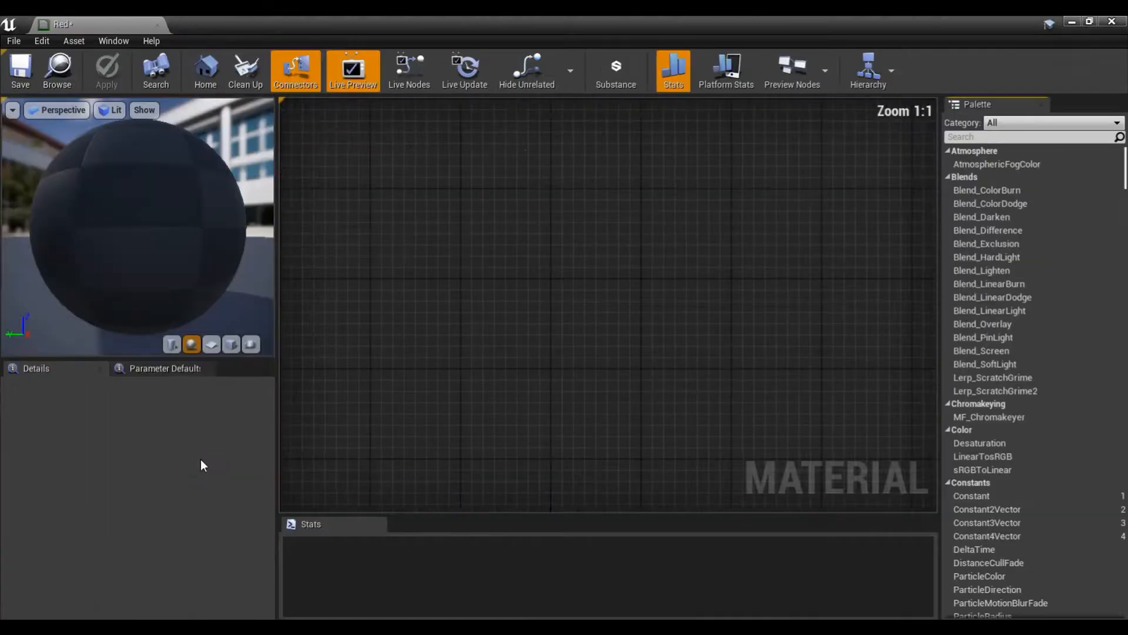
double_click(378, 195)
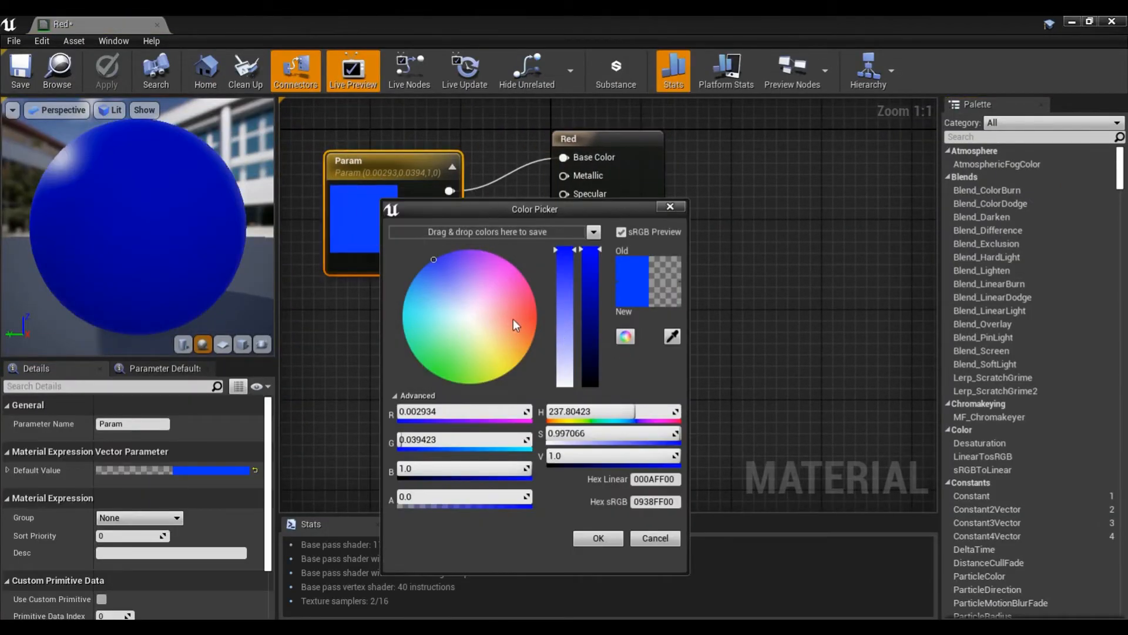
left_click_drag(513, 318, 542, 321)
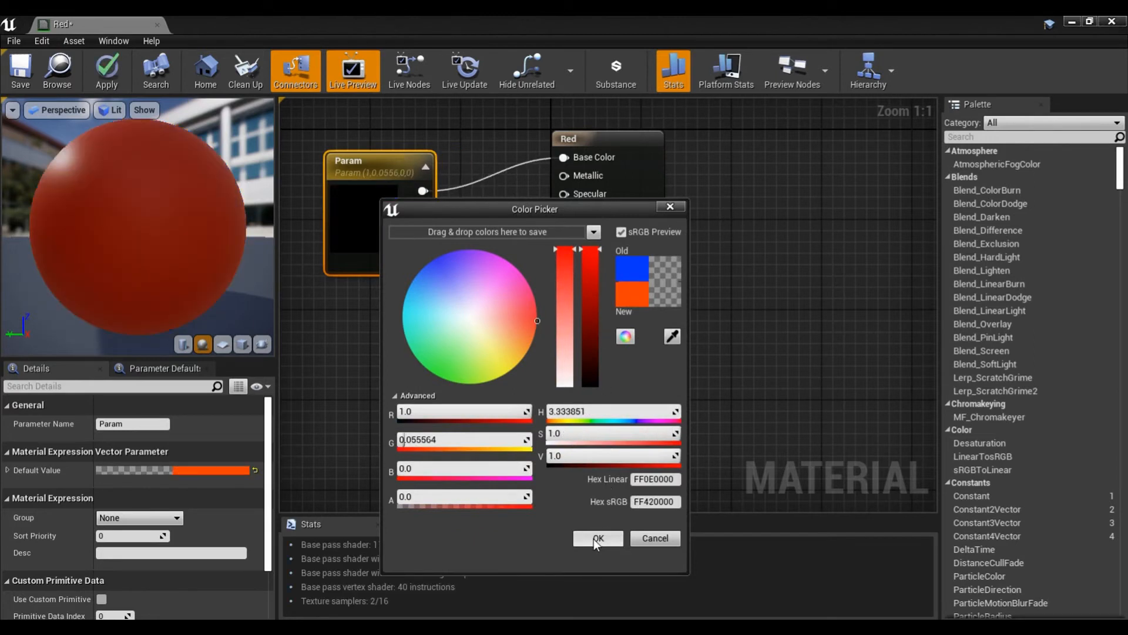
left_click(597, 540)
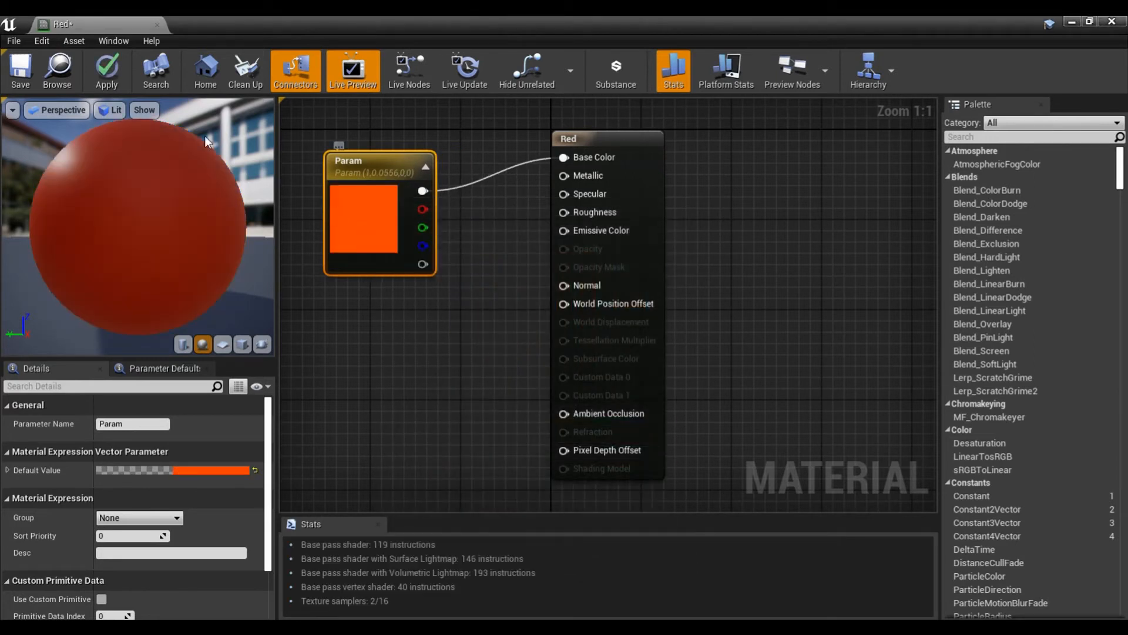
left_click(101, 74)
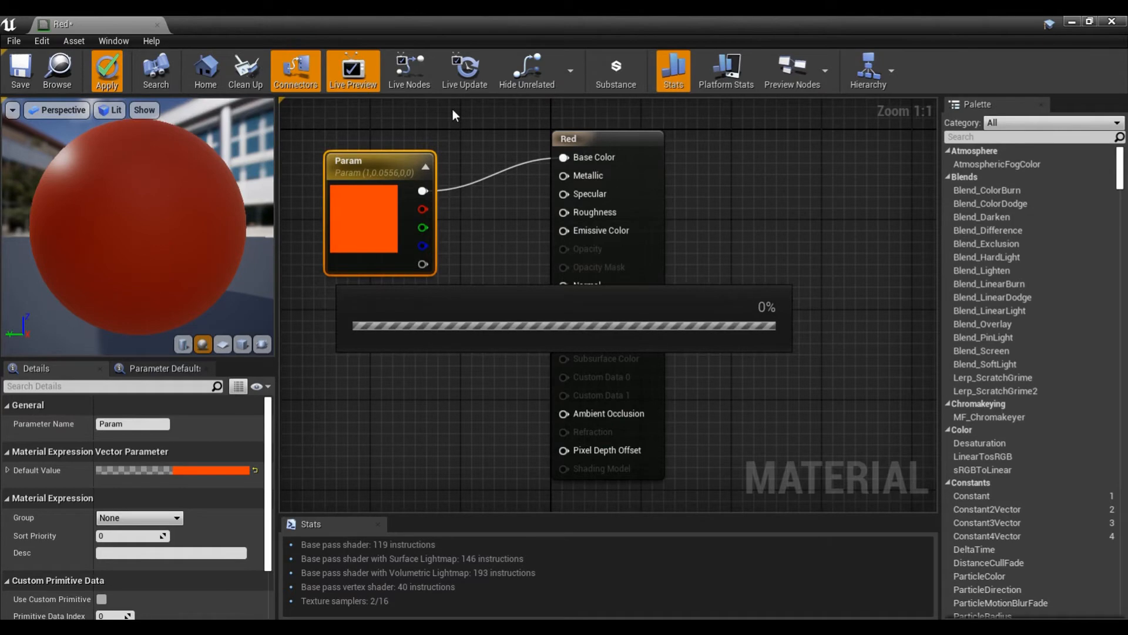
left_click(1115, 25)
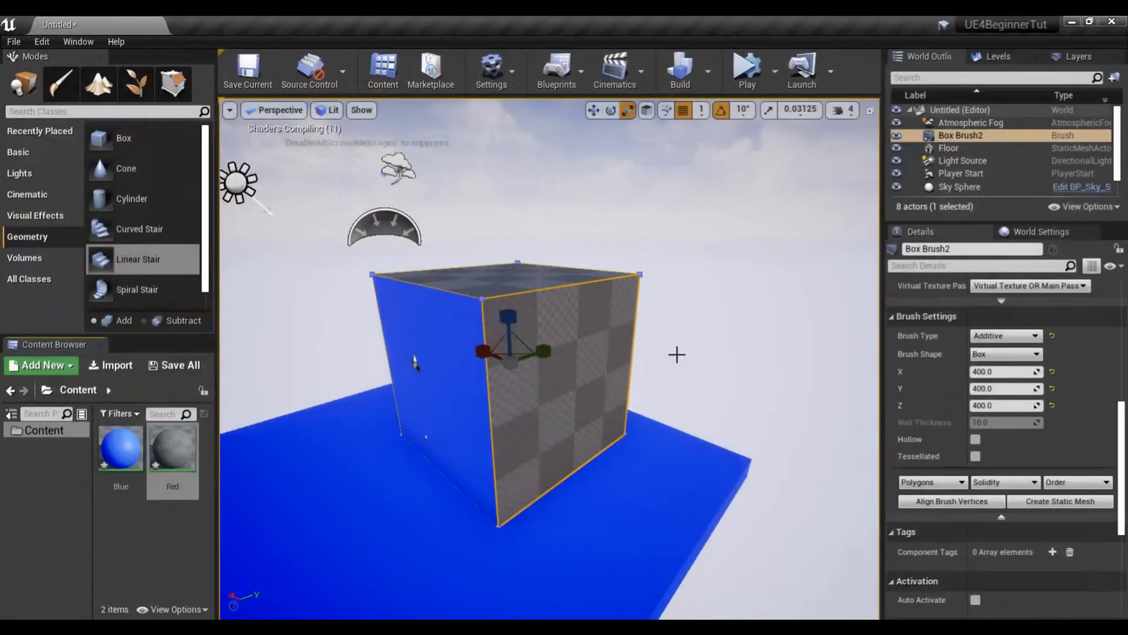
Step: Apply the Red material to the large box's untextured side face and place a new red box brush in front of its blue face
left_click_drag(172, 448, 561, 477)
mouse_move(445, 455)
left_mouse_down()
mouse_move(470, 432)
mouse_move(458, 471)
mouse_move(444, 456)
left_mouse_up()
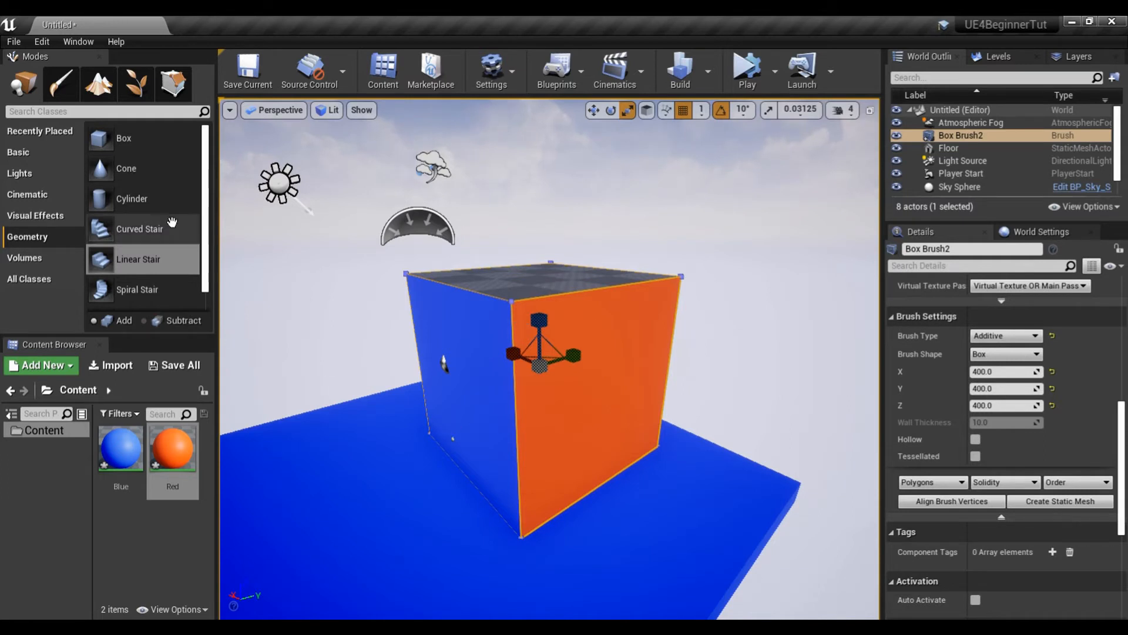
mouse_move(101, 138)
left_mouse_down()
mouse_move(118, 141)
mouse_move(300, 330)
mouse_move(347, 495)
mouse_move(395, 516)
mouse_move(400, 505)
mouse_move(373, 532)
mouse_move(252, 476)
mouse_move(405, 517)
mouse_move(359, 523)
left_mouse_up()
left_click_drag(554, 464, 552, 487)
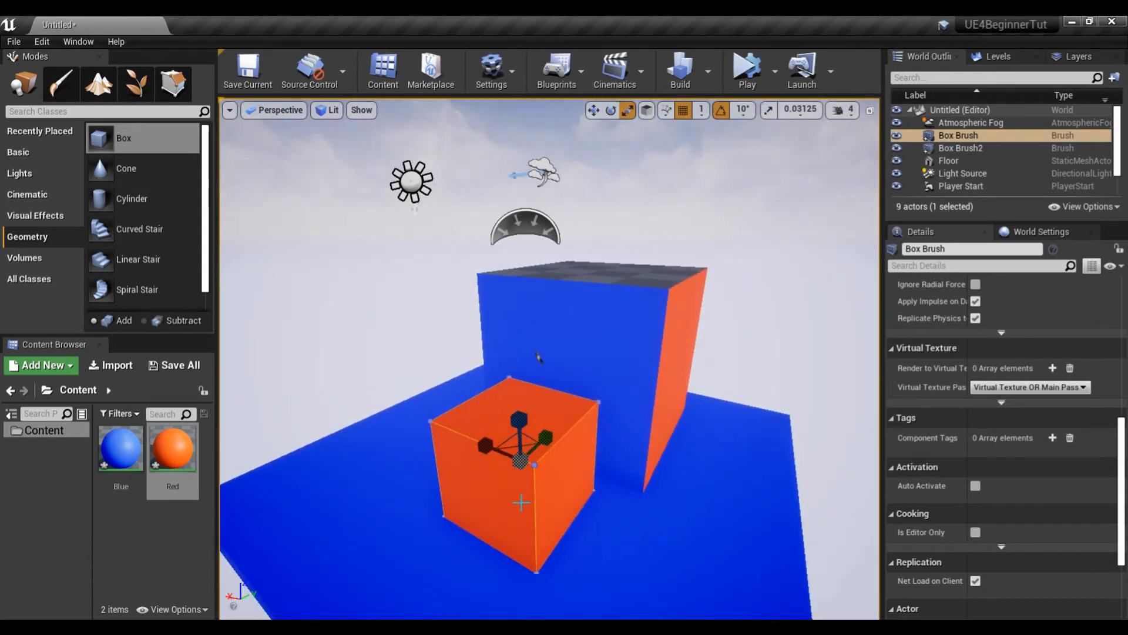
Step: Place one box brush with the Blue material selected and another with no material selected, and delete both
left_click(124, 449)
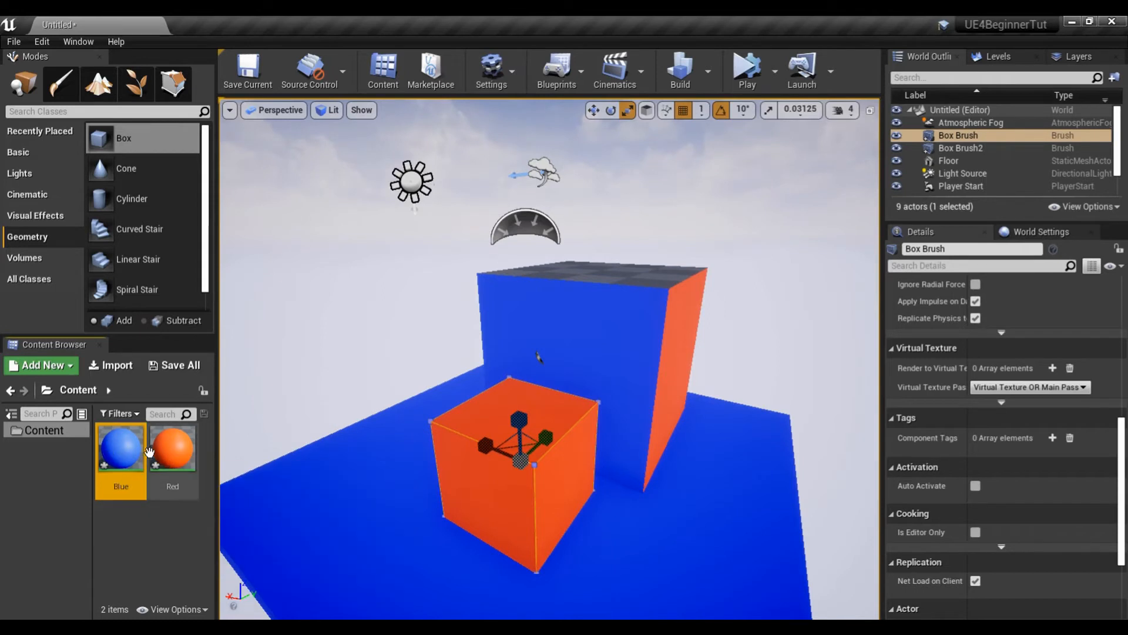
mouse_move(144, 140)
left_mouse_down()
mouse_move(176, 156)
mouse_move(318, 414)
left_mouse_up()
left_click_drag(352, 460, 352, 460)
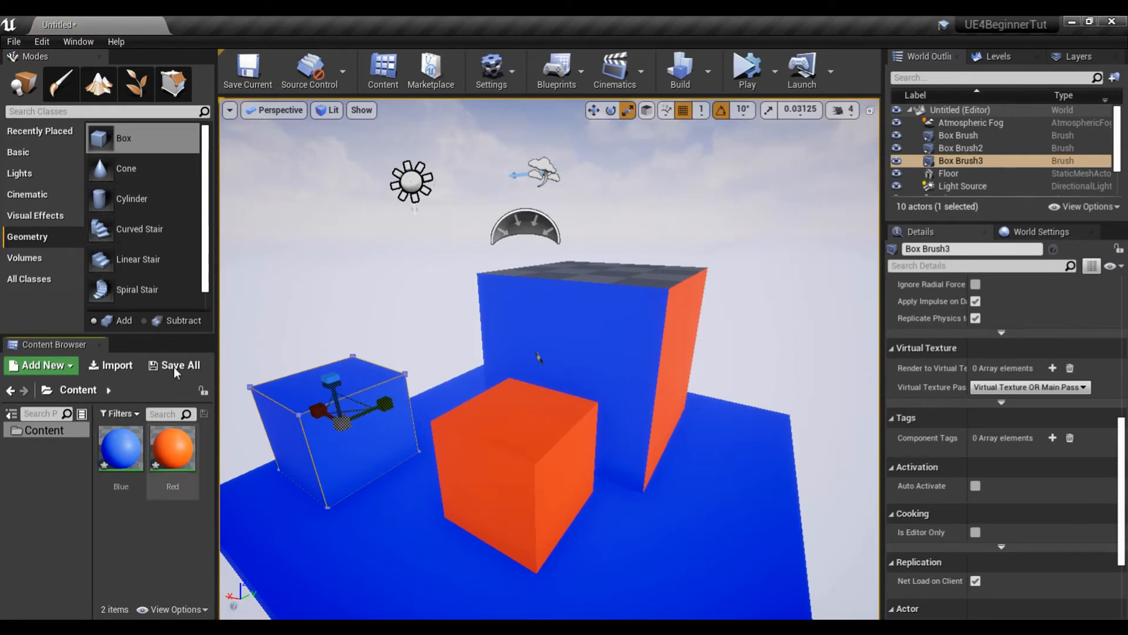
mouse_move(105, 141)
left_mouse_down()
mouse_move(352, 453)
mouse_move(346, 518)
left_mouse_up()
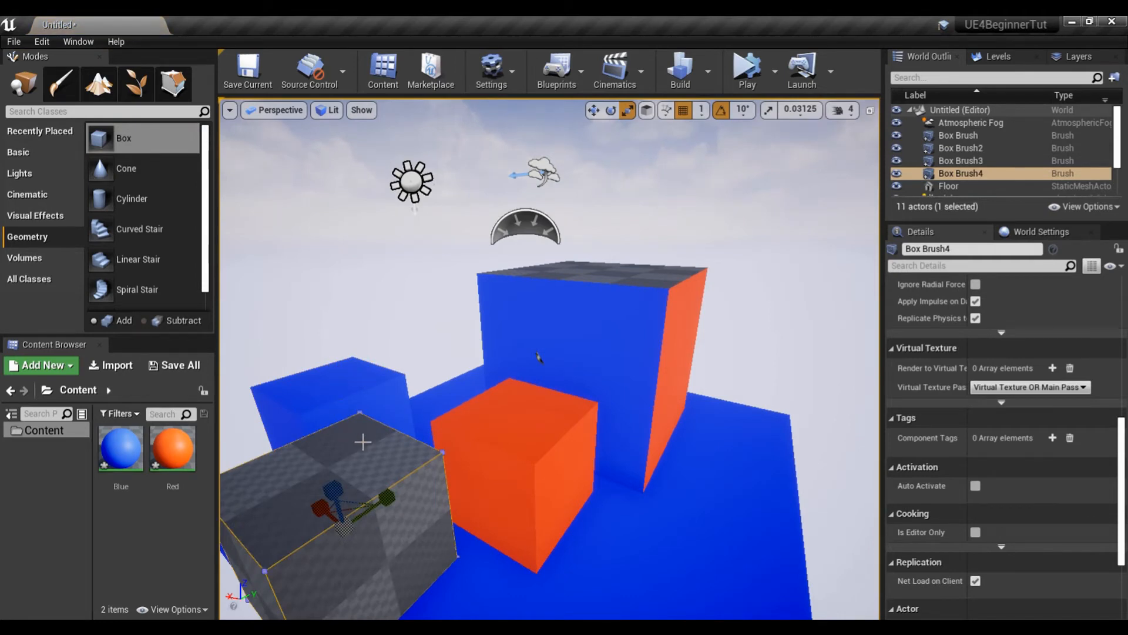
key("Delete")
left_click(330, 403)
key("Delete")
Step: Select the small red box brush and set its brush type to Subtractive
left_click(527, 418)
right_click_drag(527, 418, 544, 418)
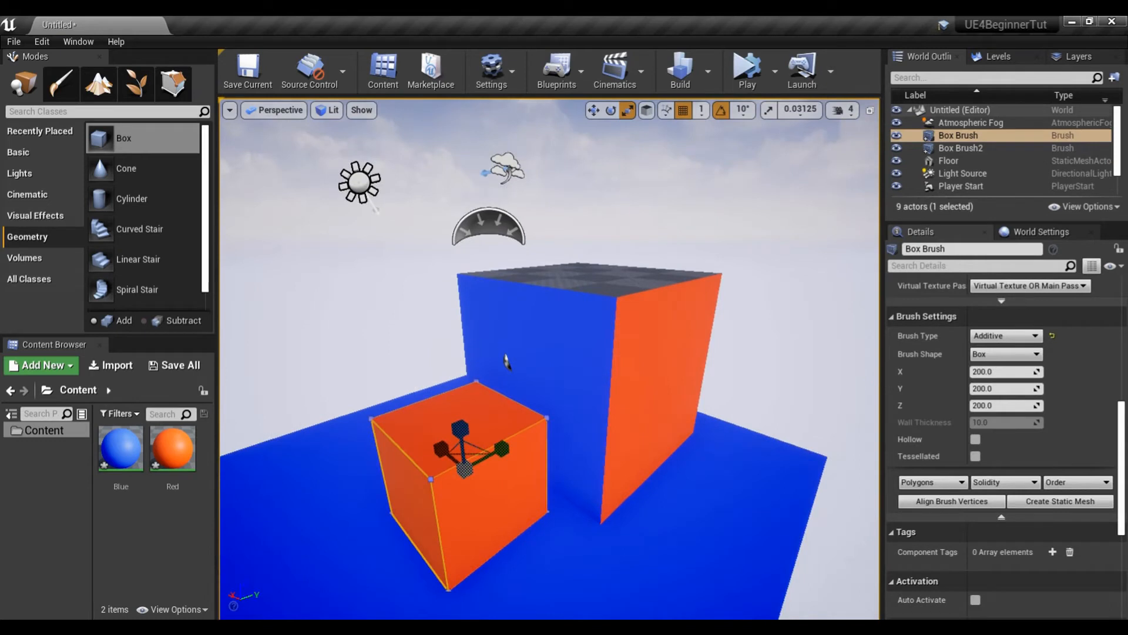
right_click_drag(523, 549, 523, 550)
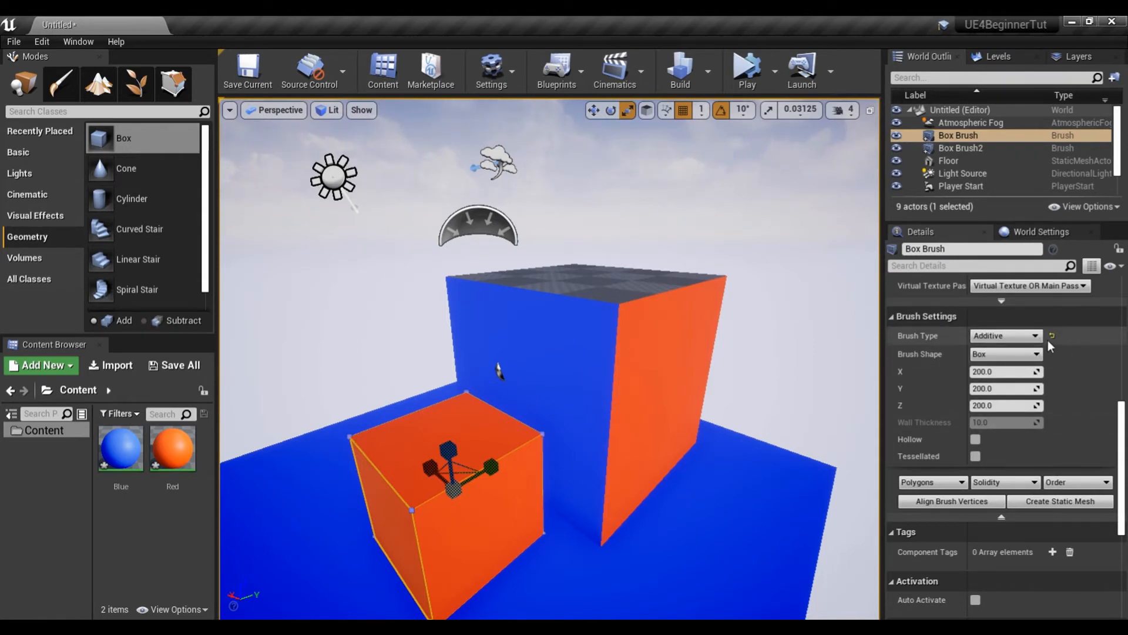
left_click(1020, 338)
left_click(991, 357)
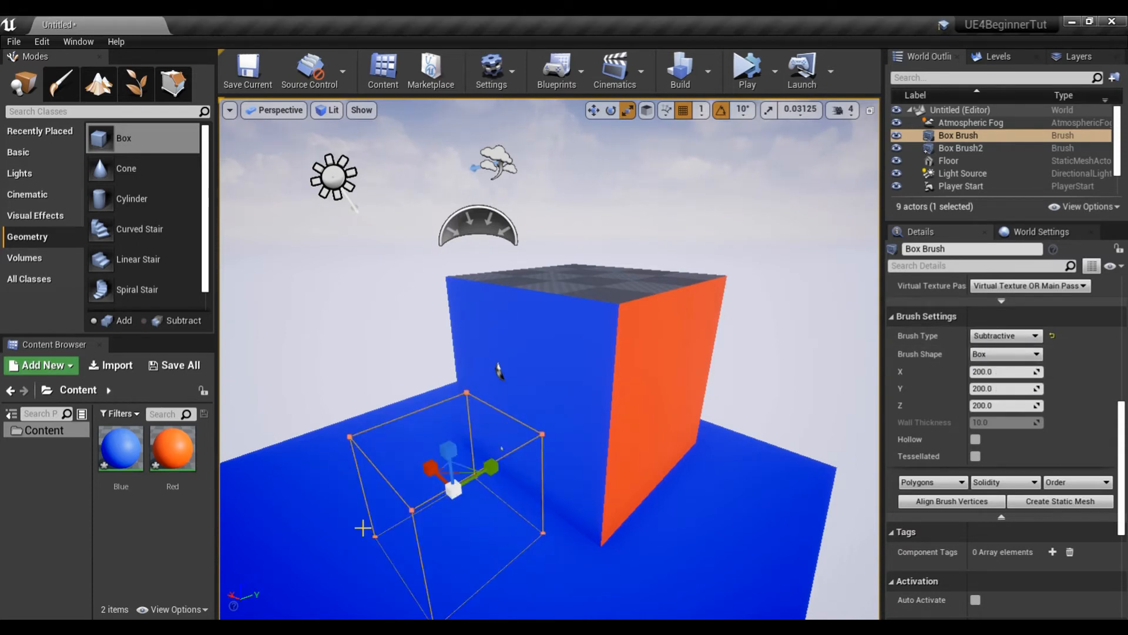
Step: Move the small subtractive box brush into the large box's blue face to cut an opening, and delete the brush
key("w")
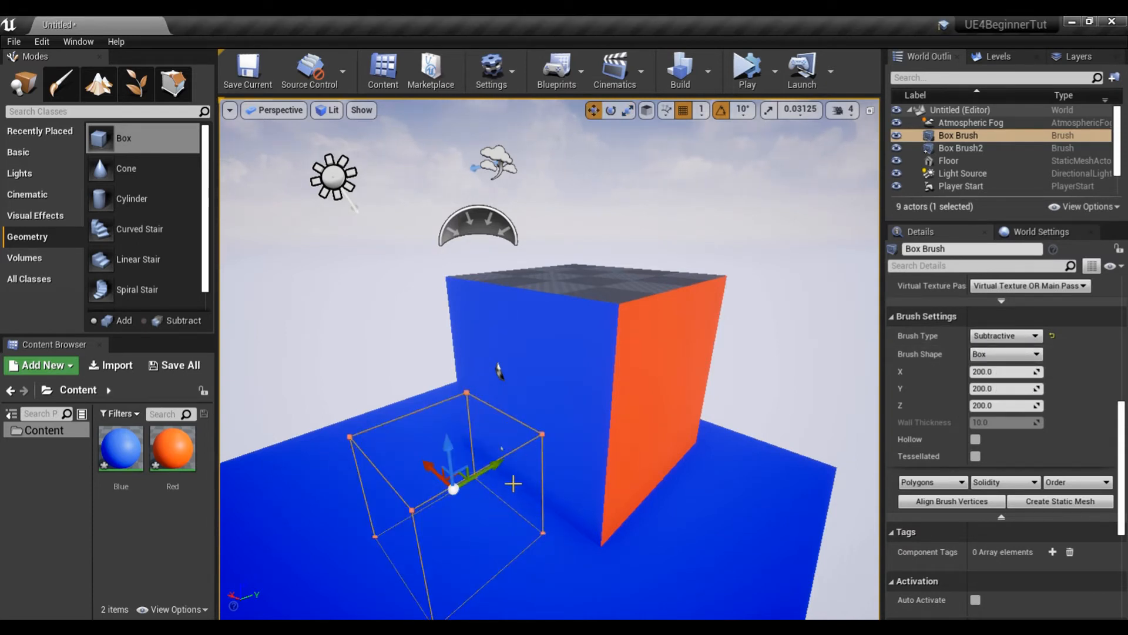
left_click_drag(483, 474, 559, 432)
mouse_move(590, 514)
right_mouse_down()
mouse_move(664, 435)
mouse_move(629, 505)
mouse_move(652, 523)
mouse_move(699, 505)
mouse_move(600, 488)
mouse_move(435, 499)
mouse_move(617, 487)
mouse_move(614, 500)
mouse_move(611, 435)
mouse_move(635, 441)
right_mouse_up()
key("w")
key("s")
key("s")
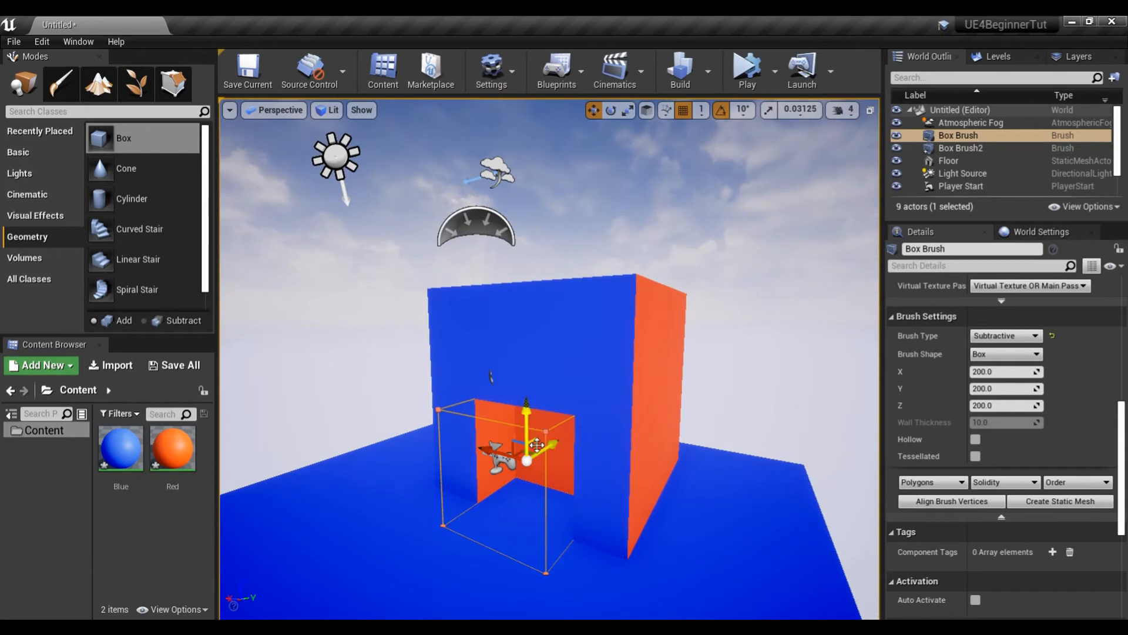
key("Delete")
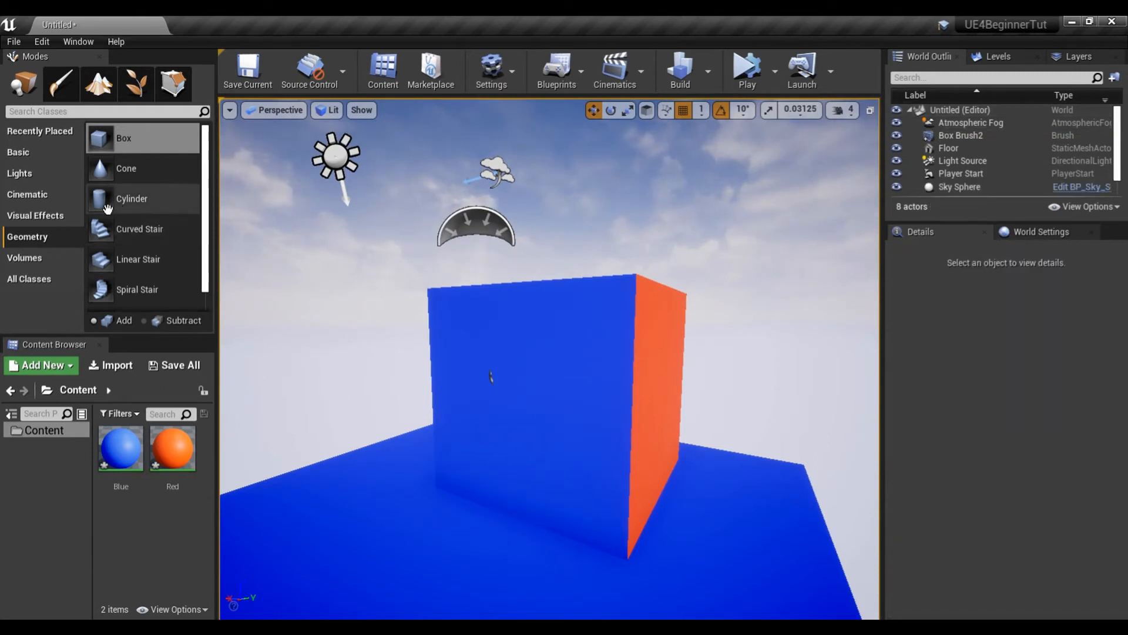
Step: Place a cone brush on the floor in front of the large box's blue face and set its brush type to Subtractive
mouse_move(101, 169)
left_mouse_down()
mouse_move(352, 452)
mouse_move(377, 529)
mouse_move(468, 504)
left_mouse_up()
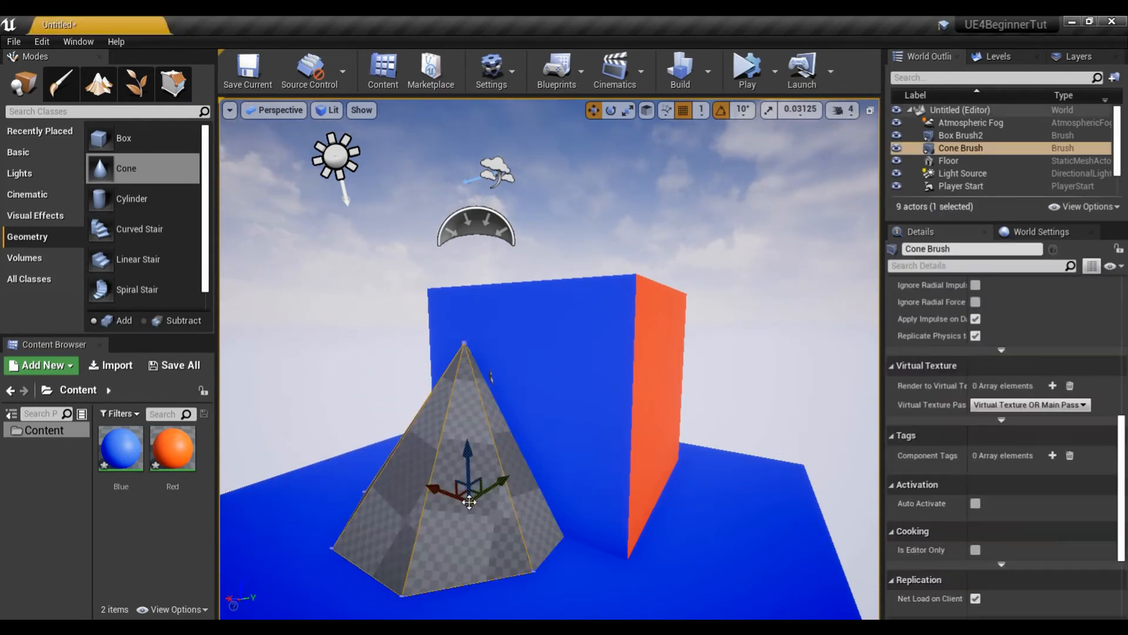
scroll(968, 399, "up", 10)
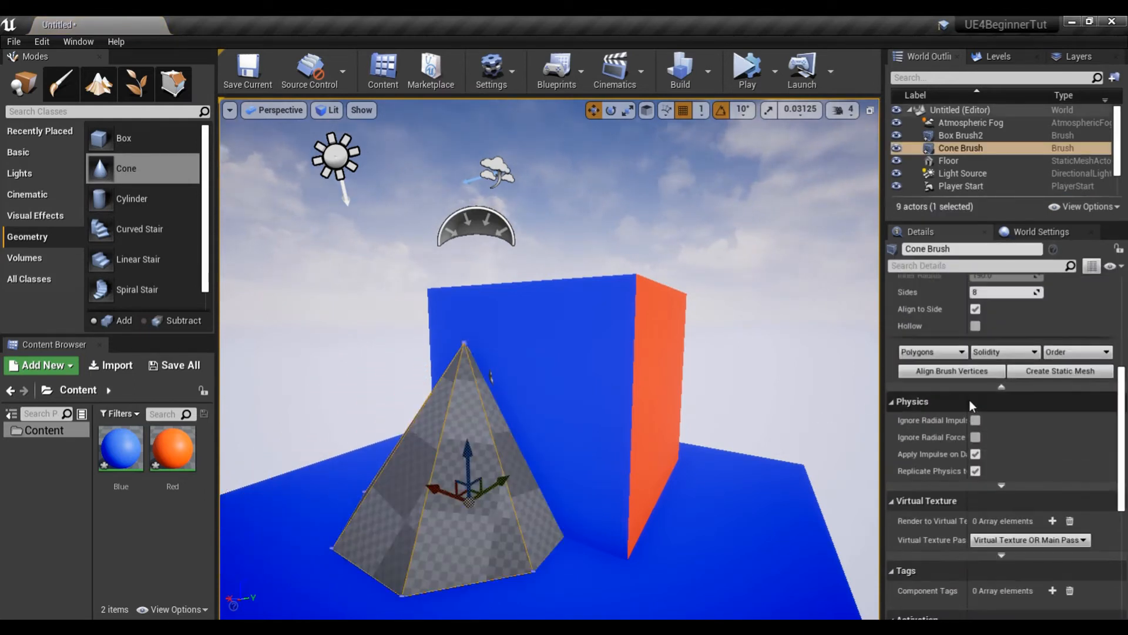
left_click(1013, 449)
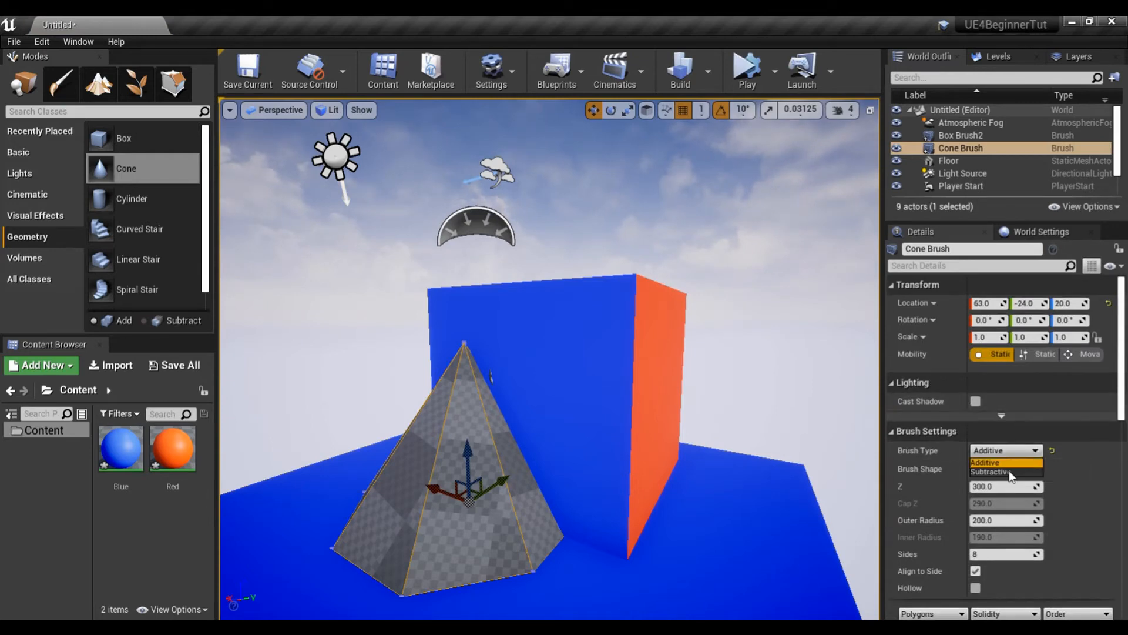
left_click(991, 471)
left_click_drag(615, 517, 614, 482)
mouse_move(615, 482)
right_mouse_down()
mouse_move(711, 508)
mouse_move(588, 470)
mouse_move(711, 491)
mouse_move(587, 496)
mouse_move(664, 500)
mouse_move(655, 464)
mouse_move(611, 517)
mouse_move(617, 464)
mouse_move(623, 478)
mouse_move(621, 369)
right_mouse_up()
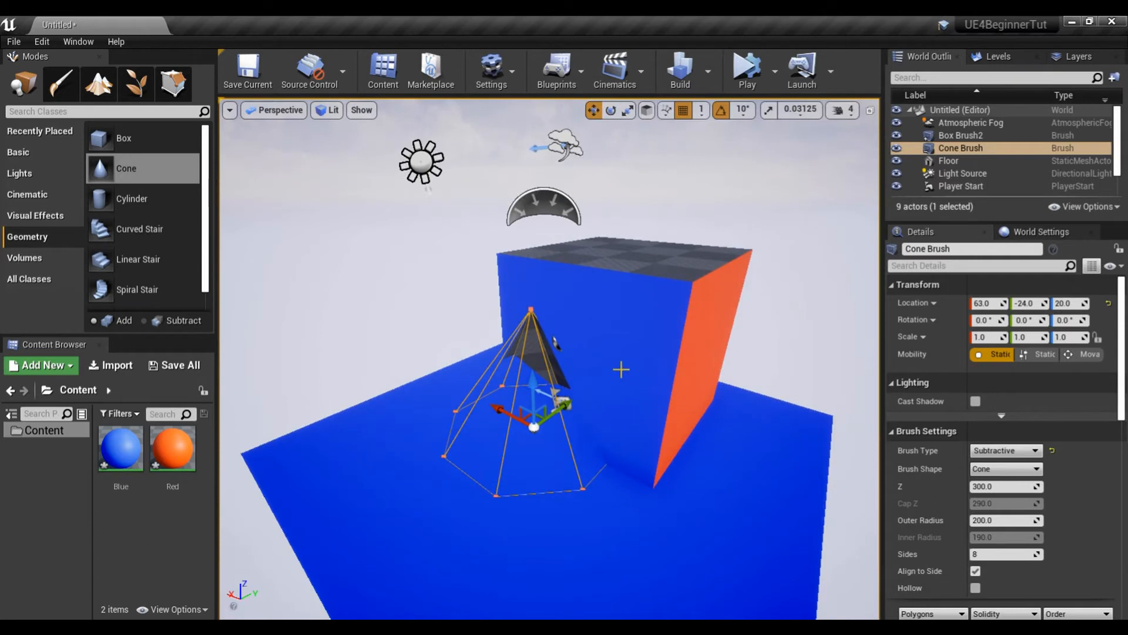
Step: Select the large blue and red box brush and rename it CubeBoxThing
left_click(557, 343)
mouse_move(513, 427)
right_mouse_down()
mouse_move(564, 420)
mouse_move(529, 412)
mouse_move(565, 402)
right_mouse_up()
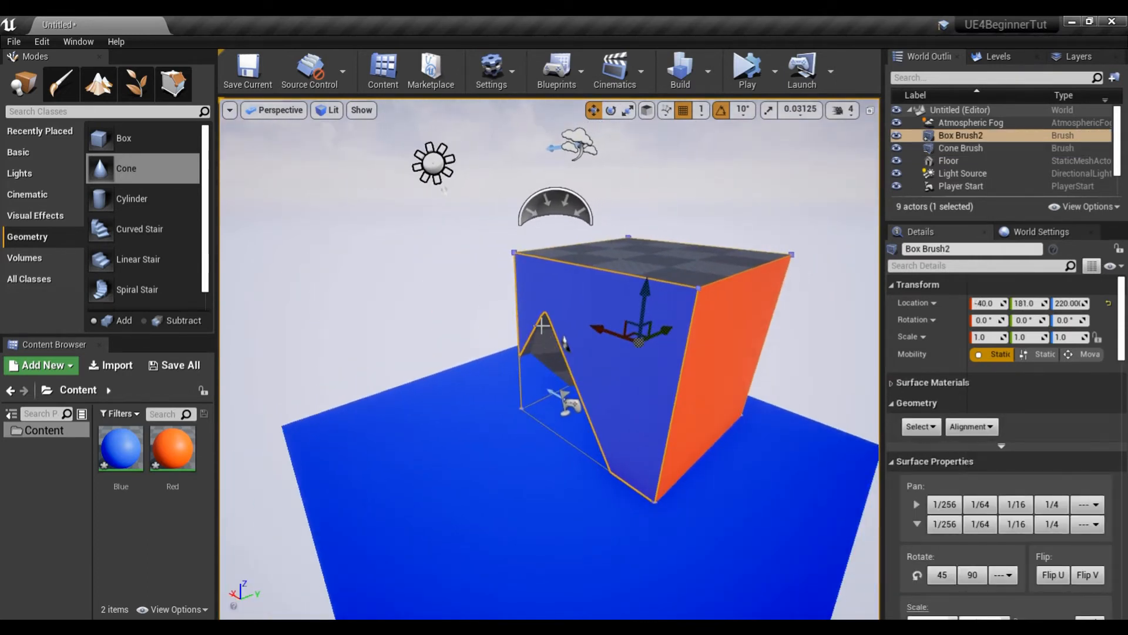
left_click(565, 343)
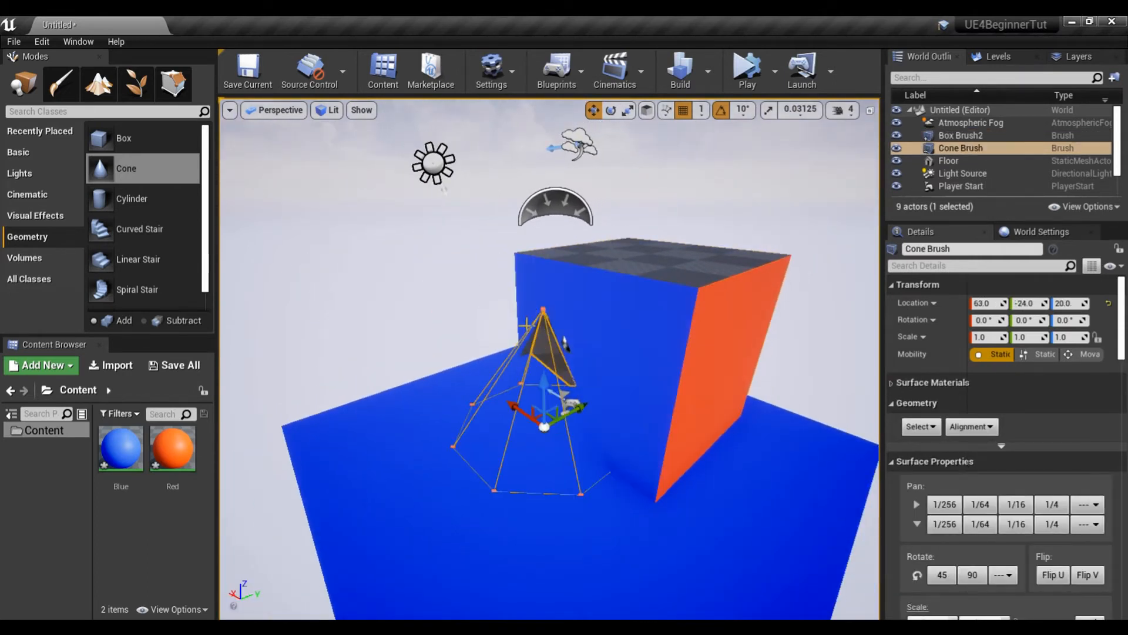
left_click(565, 345)
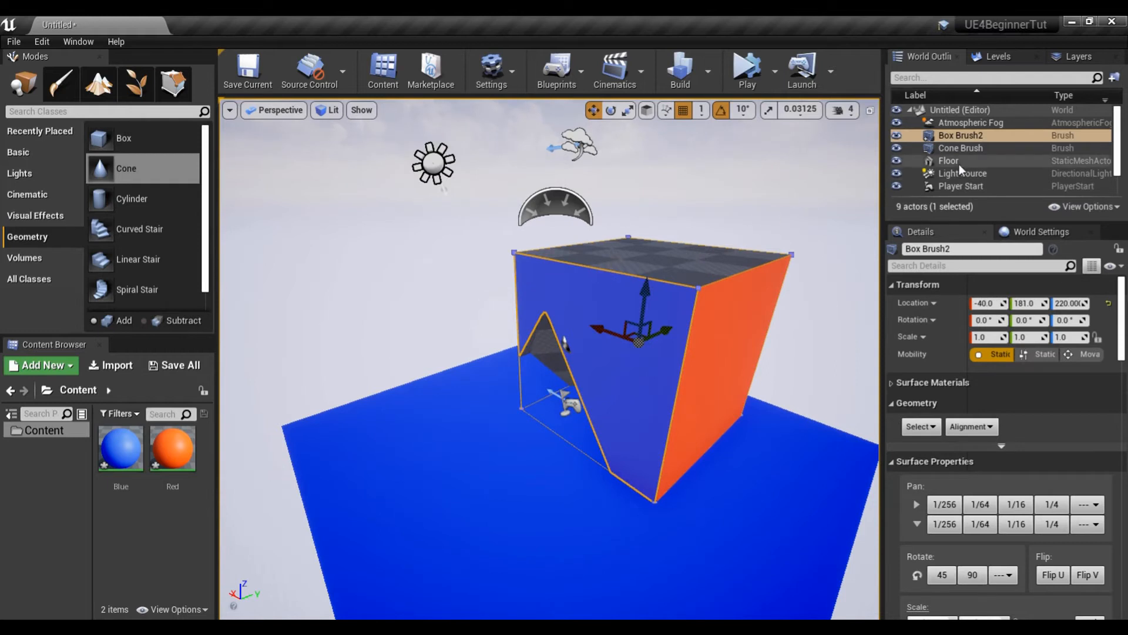
left_click(972, 135)
left_click(969, 249)
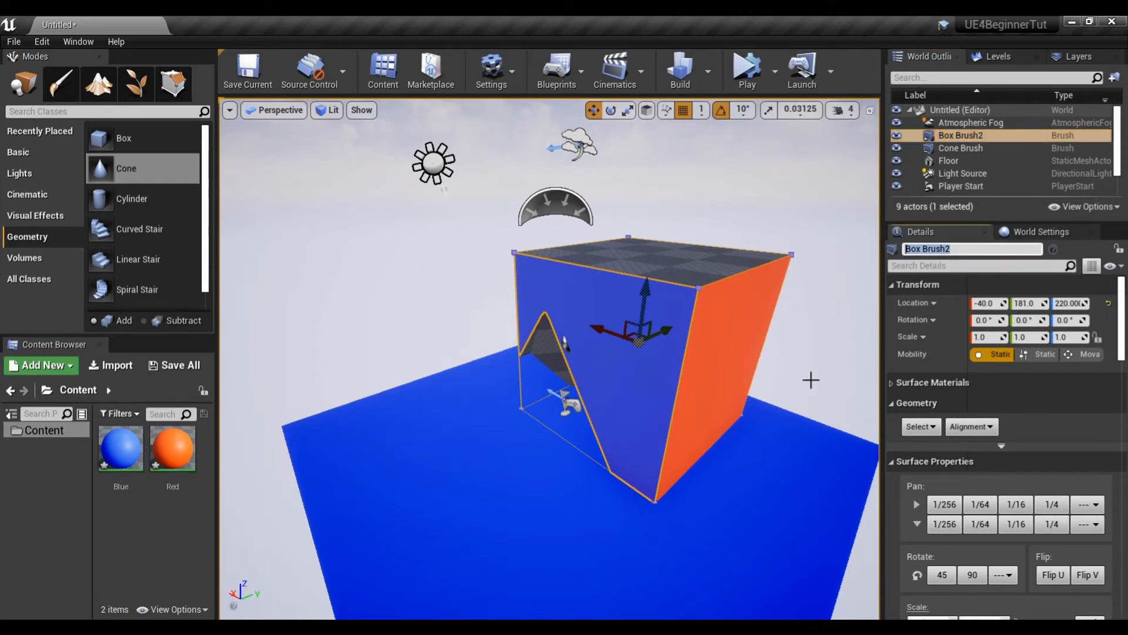
type("M")
key("BackSpace")
type("CubeBoxThing")
key("Return")
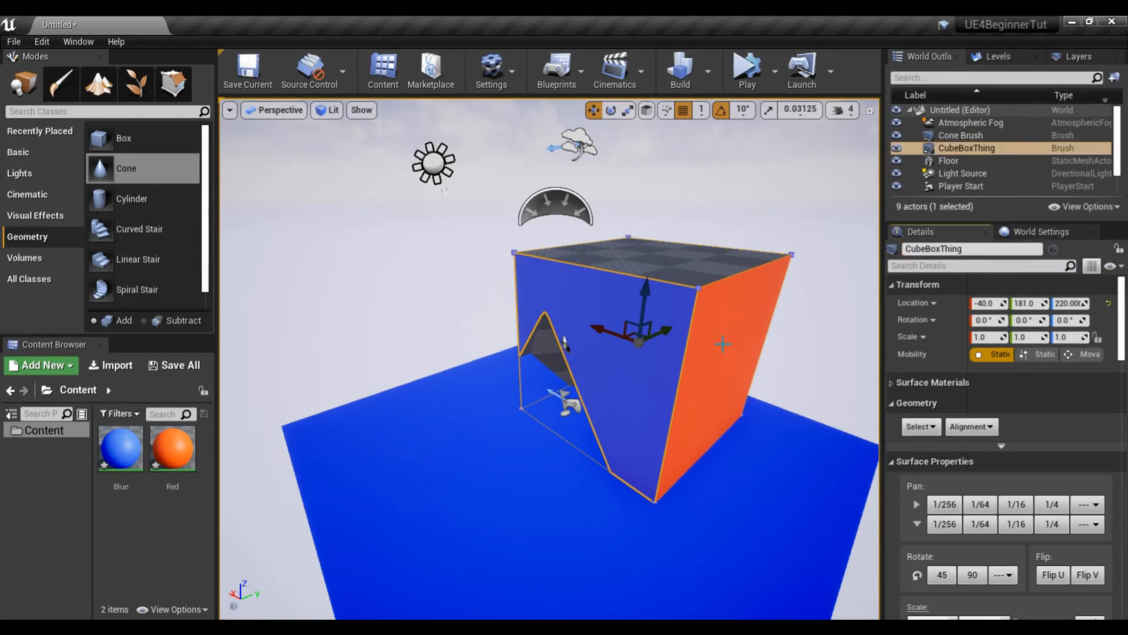
Step: Rename the subtractive cone brush as CubeBoxCuttingCone
left_click(538, 332)
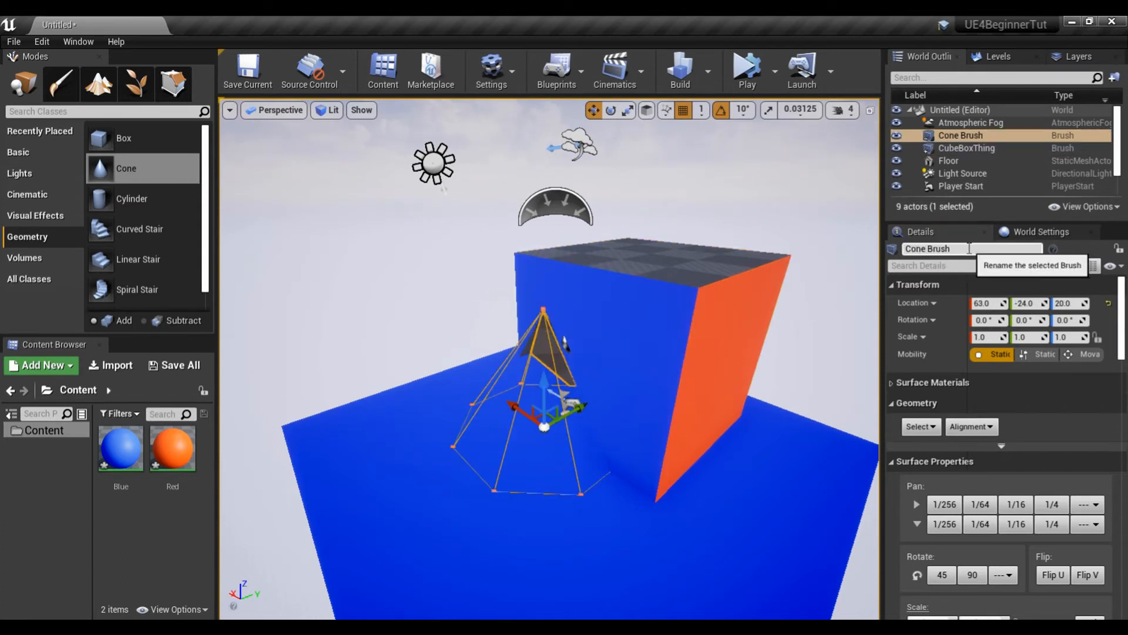
left_click_drag(971, 249, 838, 258)
type("CubeBoxCuttingCone")
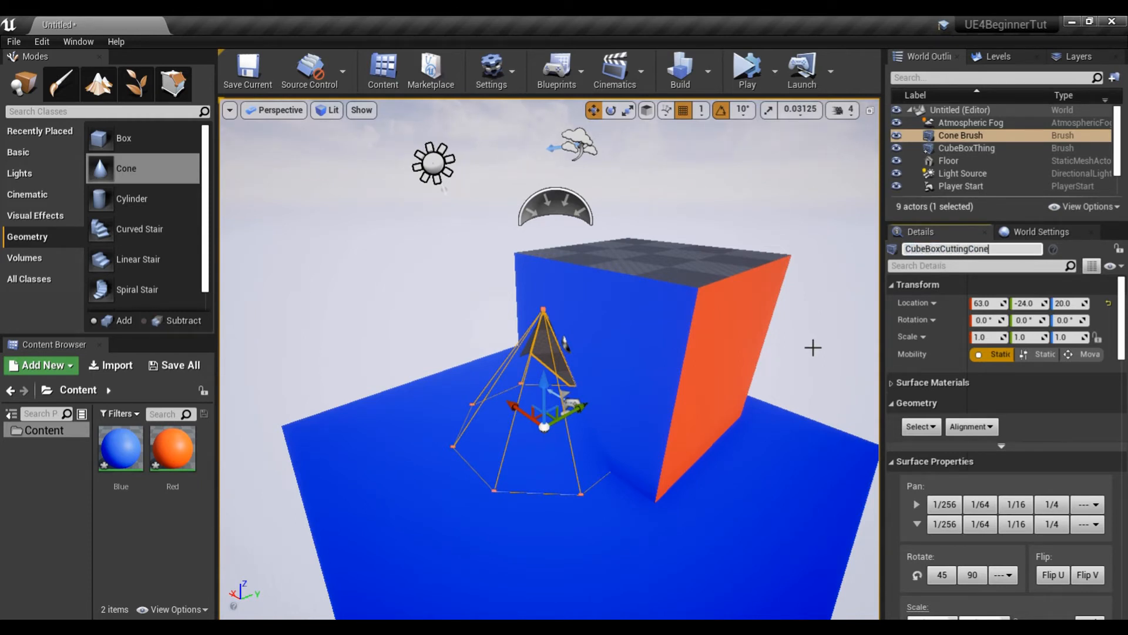
key("Return")
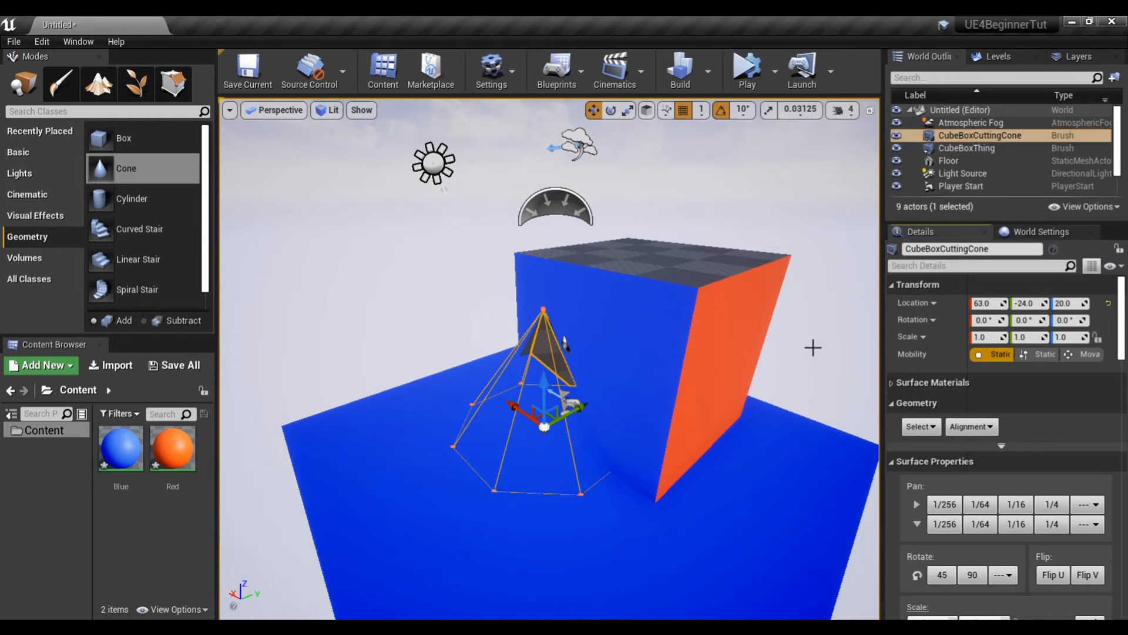
Step: Select the renamed box and cone brushes in turn and examine how the cone's cut matches its entry in the list of scene objects
left_click(760, 354)
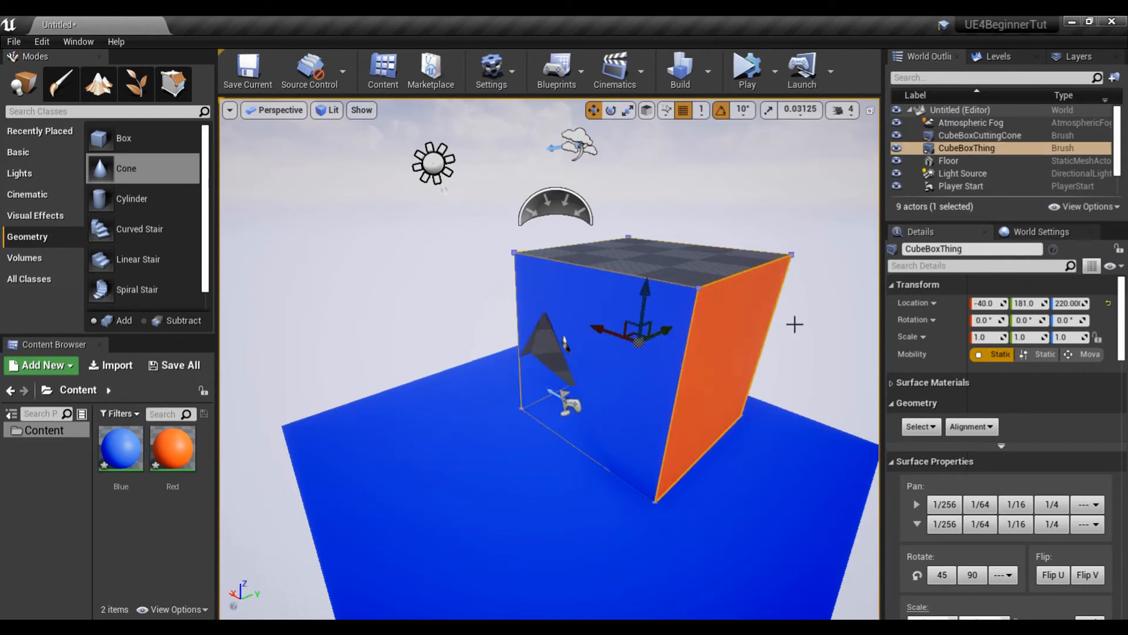
left_click(980, 136)
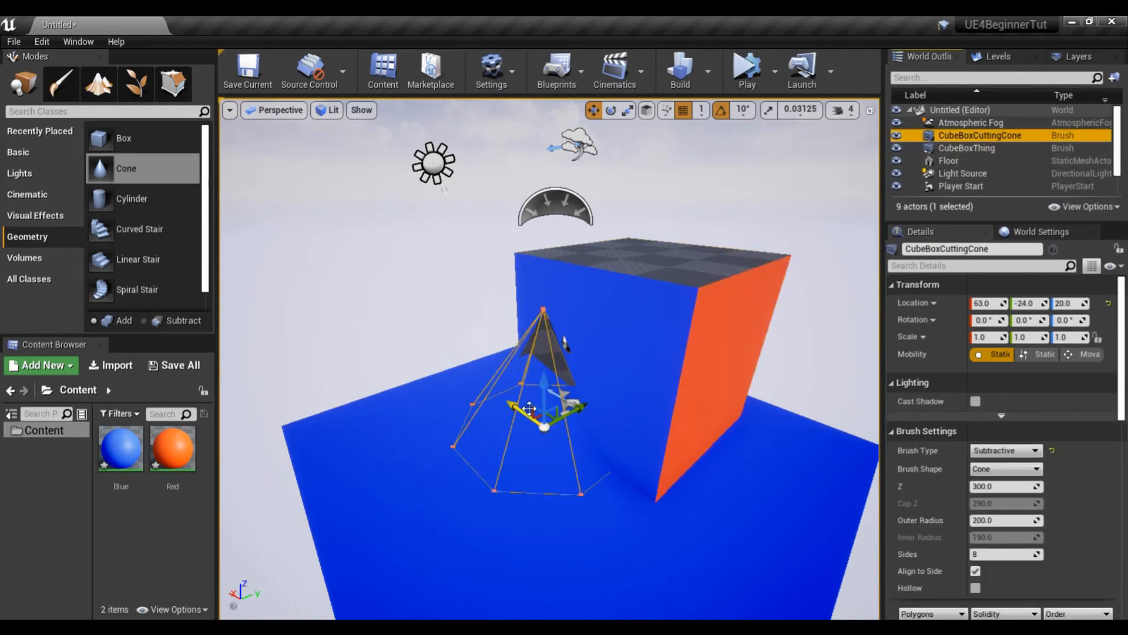
left_click(359, 343)
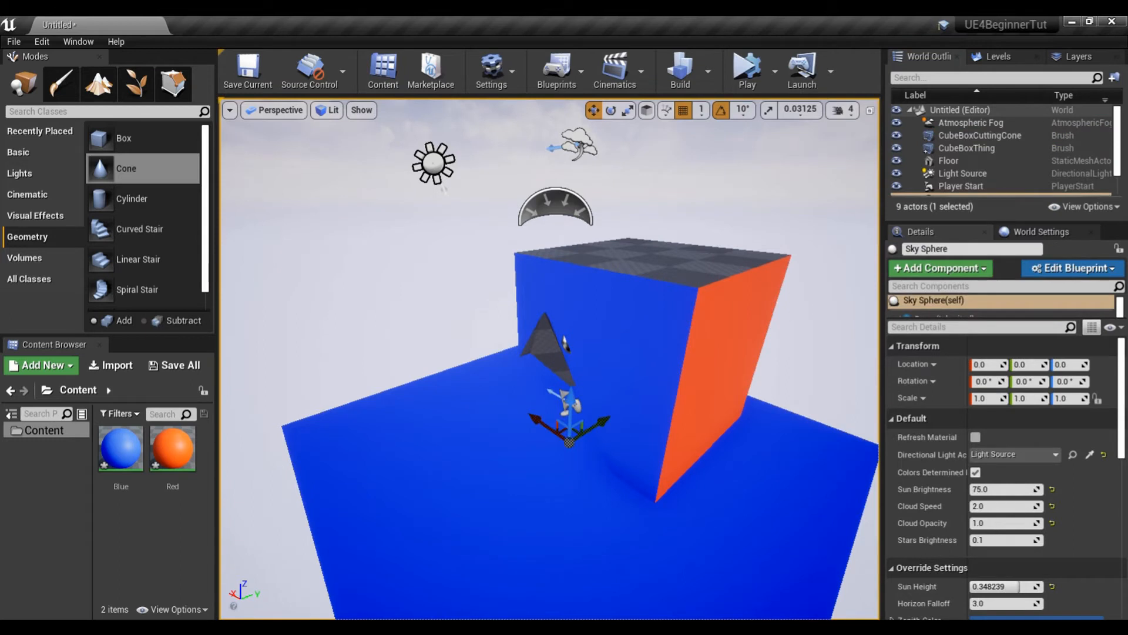
left_click(474, 418)
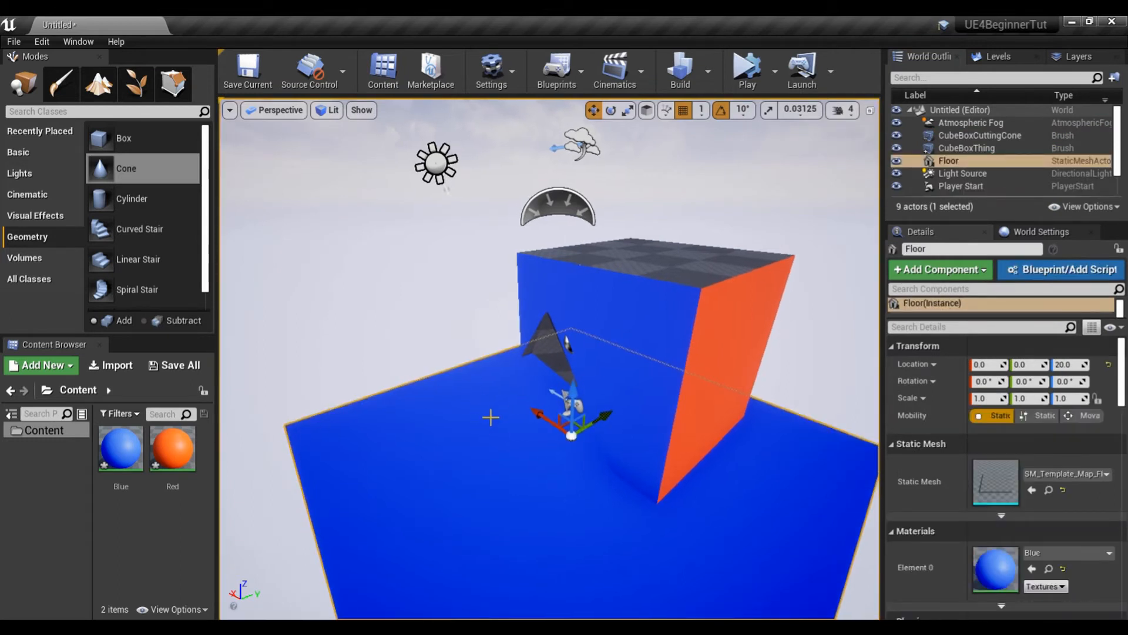
key("w")
right_click_drag(491, 418, 491, 418)
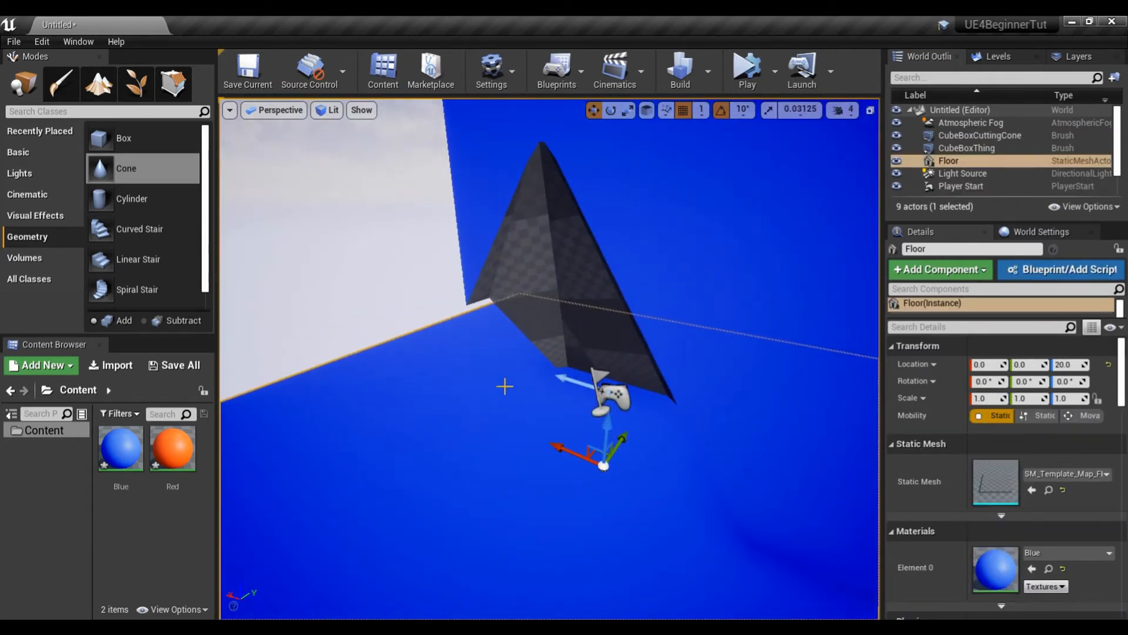
left_click(510, 206)
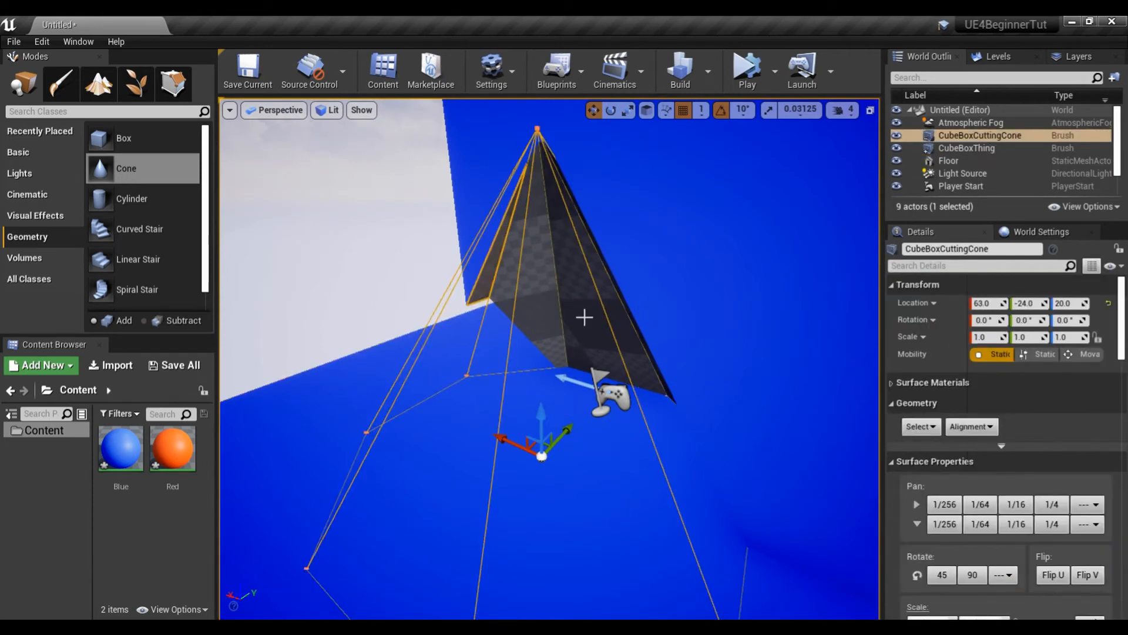
key("s")
right_click_drag(467, 307, 471, 299)
key("w")
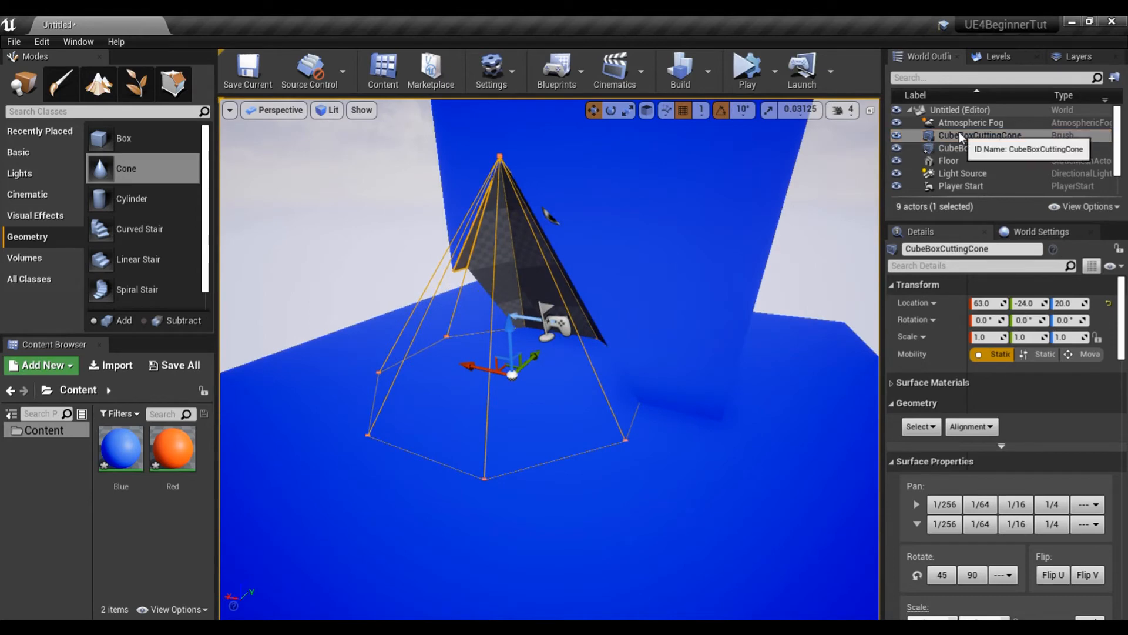
key("s")
right_click_drag(685, 300, 682, 300)
key("w")
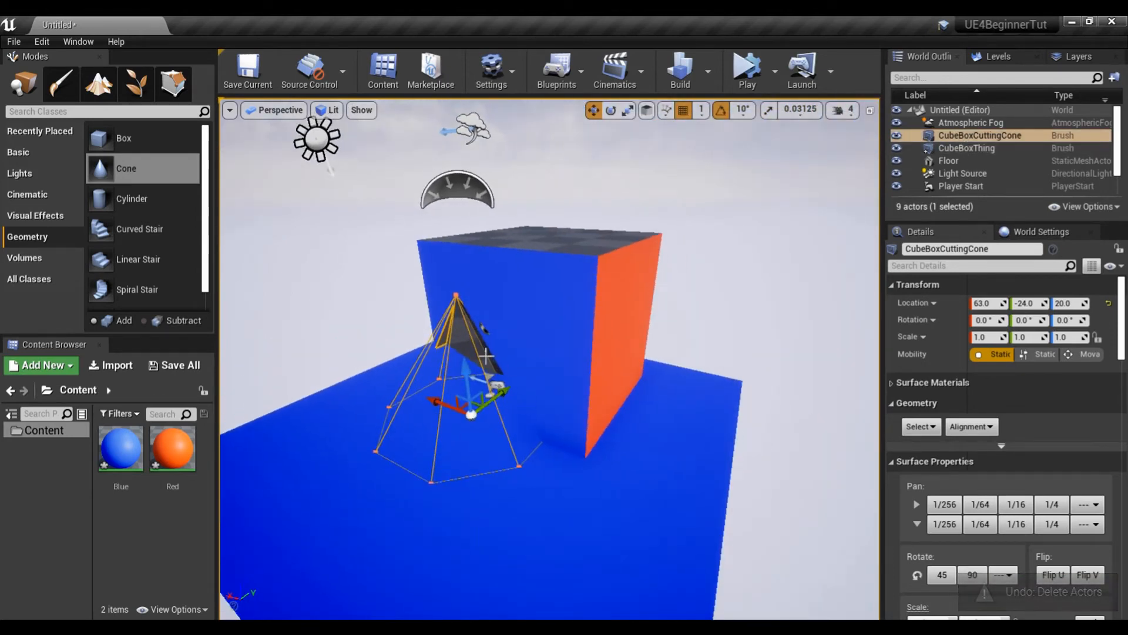
Step: Delete both the cutting cone brush and the large box brush from the level
key("Delete")
left_click(545, 319)
key("Delete")
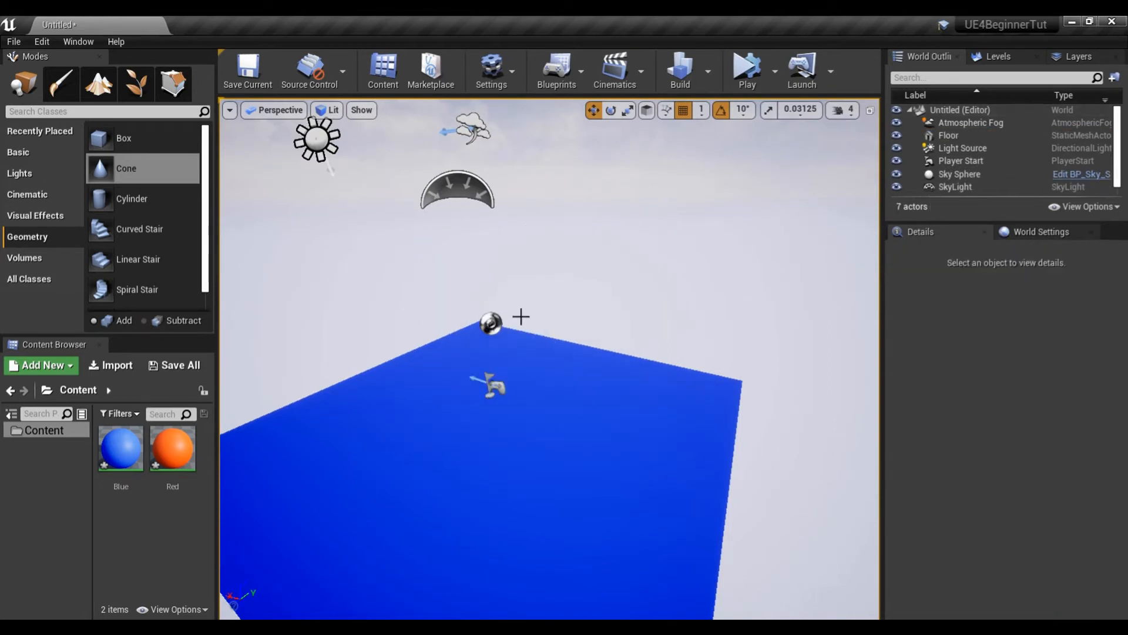
Step: Place a linear stair brush on the blue floor and look through its available brush shapes
mouse_move(138, 259)
left_mouse_down()
mouse_move(287, 177)
mouse_move(427, 405)
mouse_move(470, 443)
mouse_move(400, 482)
left_mouse_up()
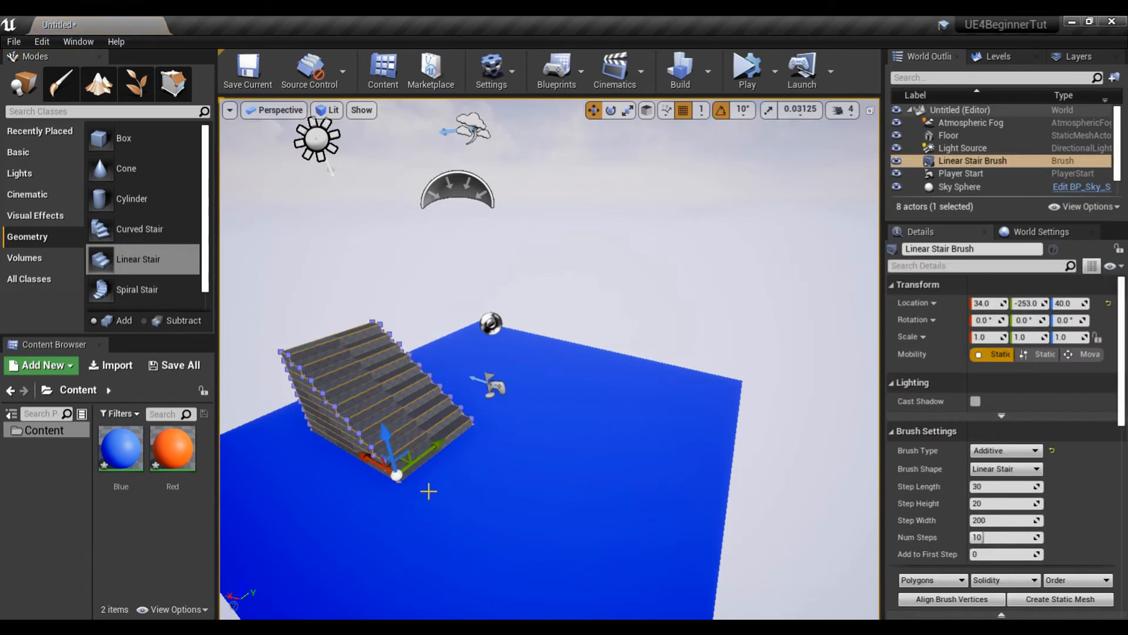
mouse_move(480, 490)
right_mouse_down()
mouse_move(376, 470)
mouse_move(458, 485)
mouse_move(435, 458)
mouse_move(426, 464)
mouse_move(443, 485)
mouse_move(482, 406)
mouse_move(483, 438)
right_mouse_up()
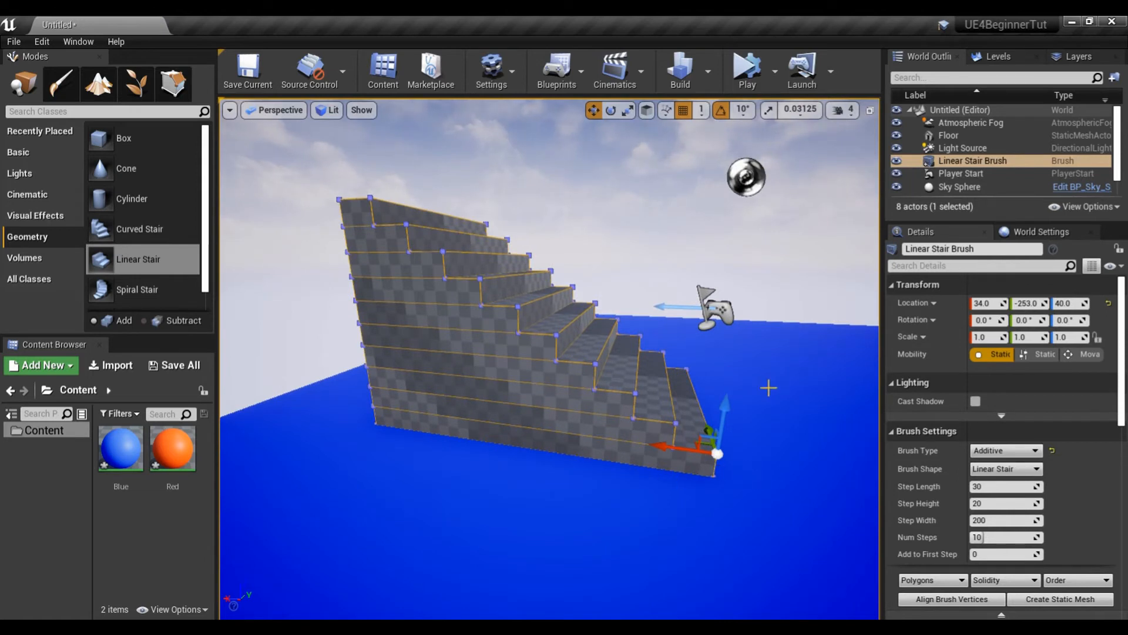
scroll(999, 421, "down", 3)
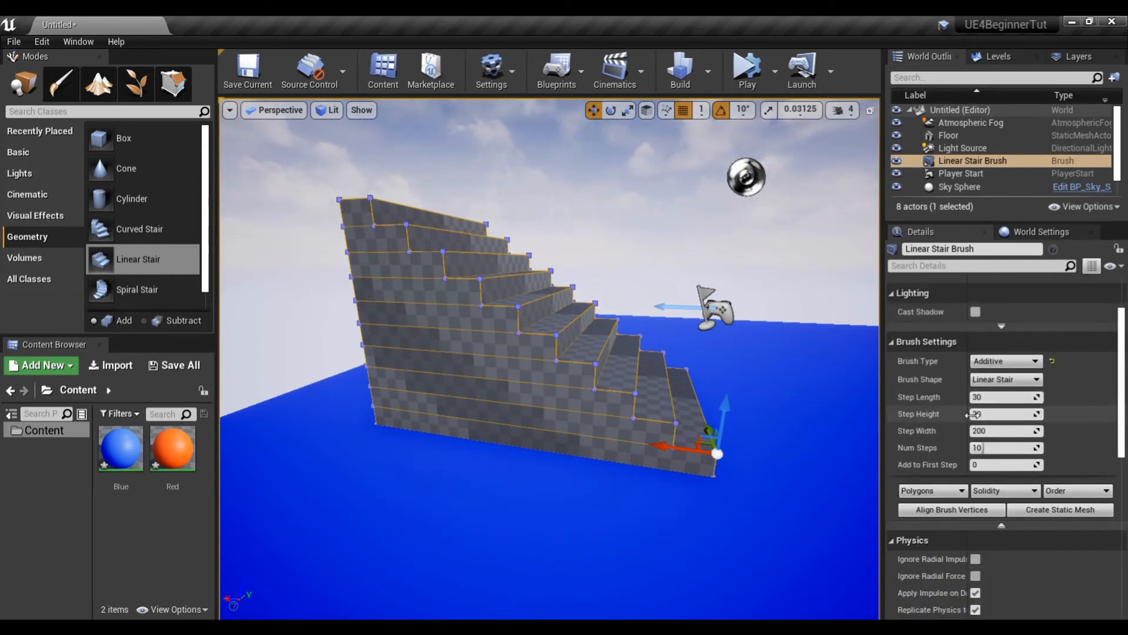
left_click(1018, 381)
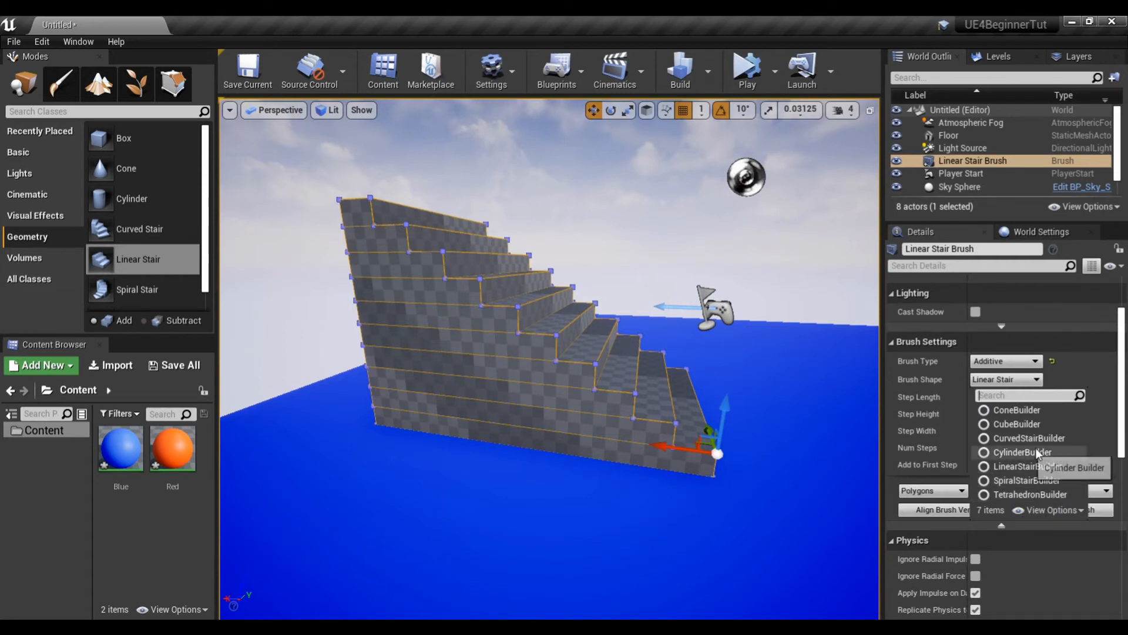
left_click(1005, 379)
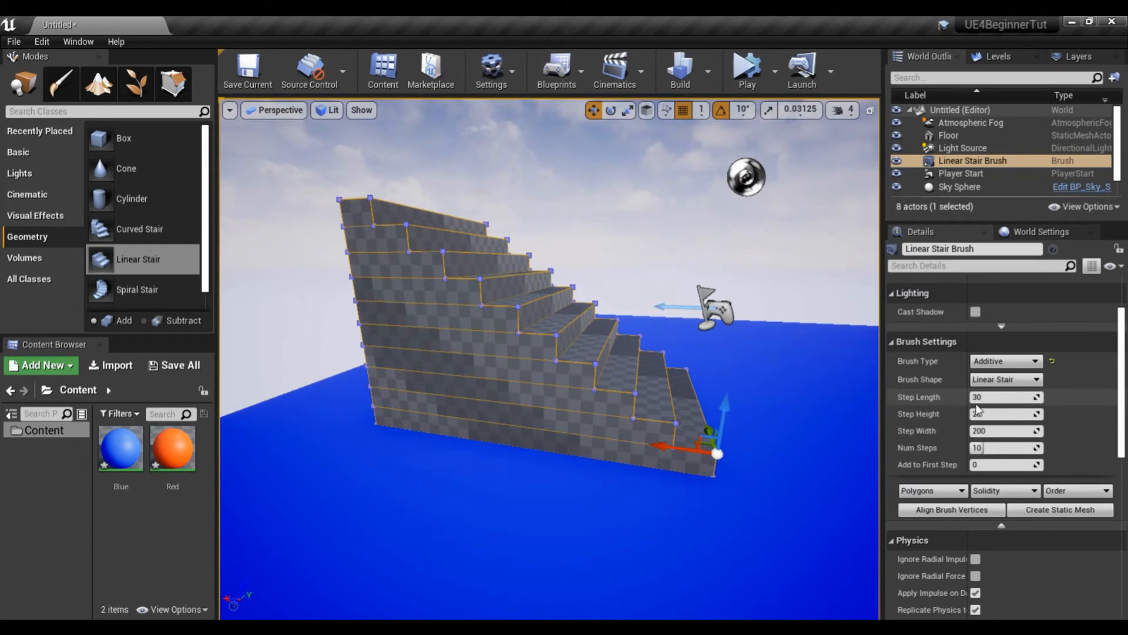
Step: Try a step length of 100 on the linear stair brush and set it back to 30
left_click(993, 398)
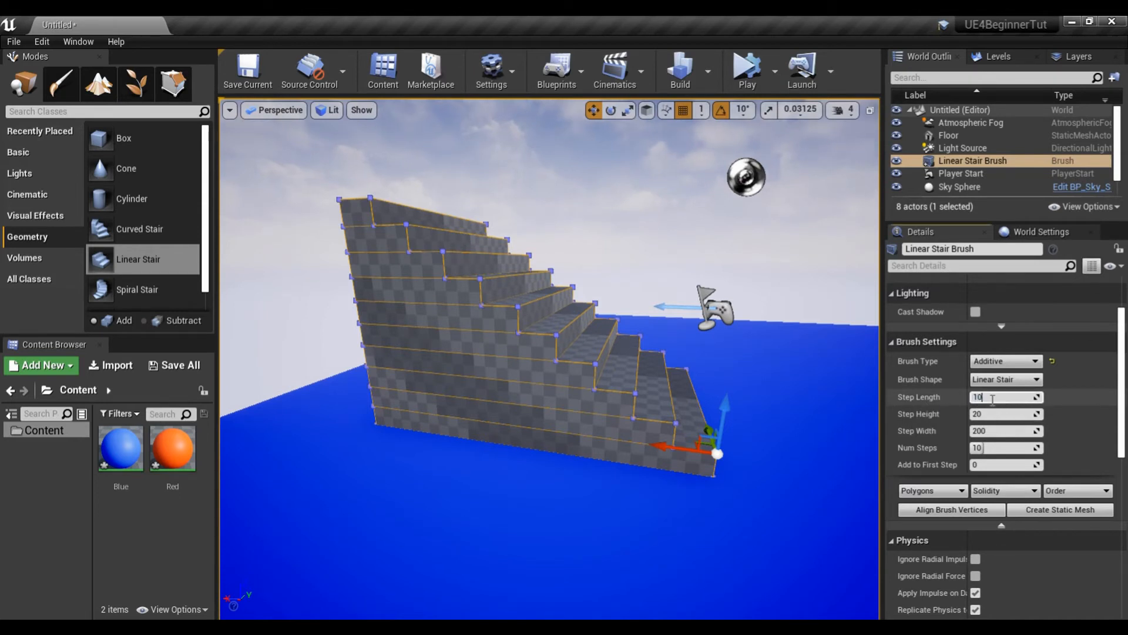
type("100")
key("Return")
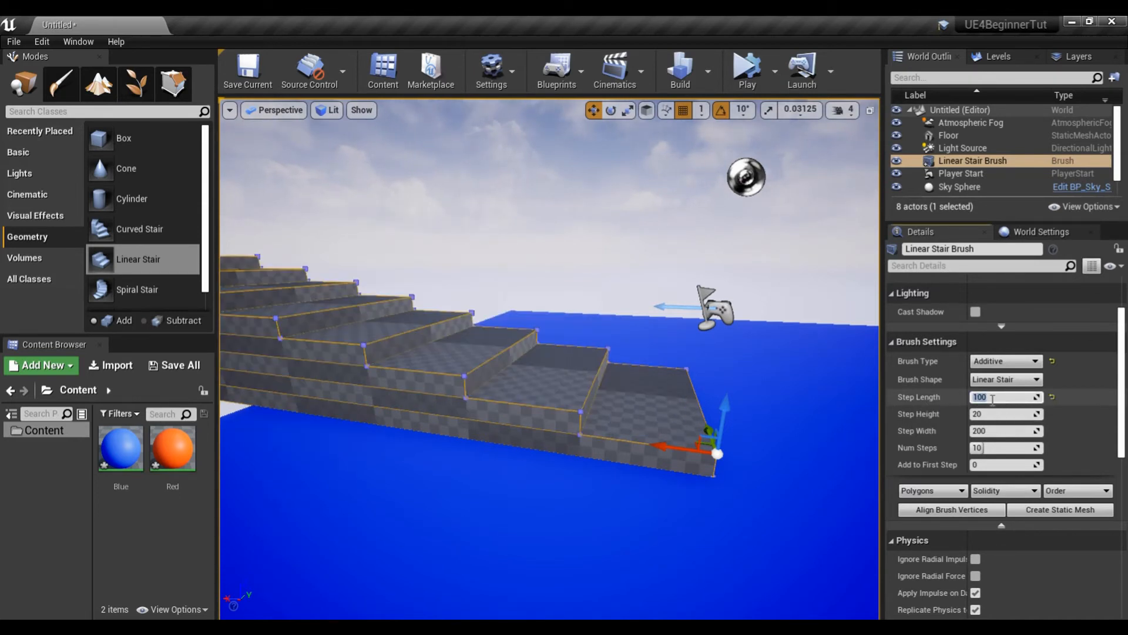
type("30")
key("Return")
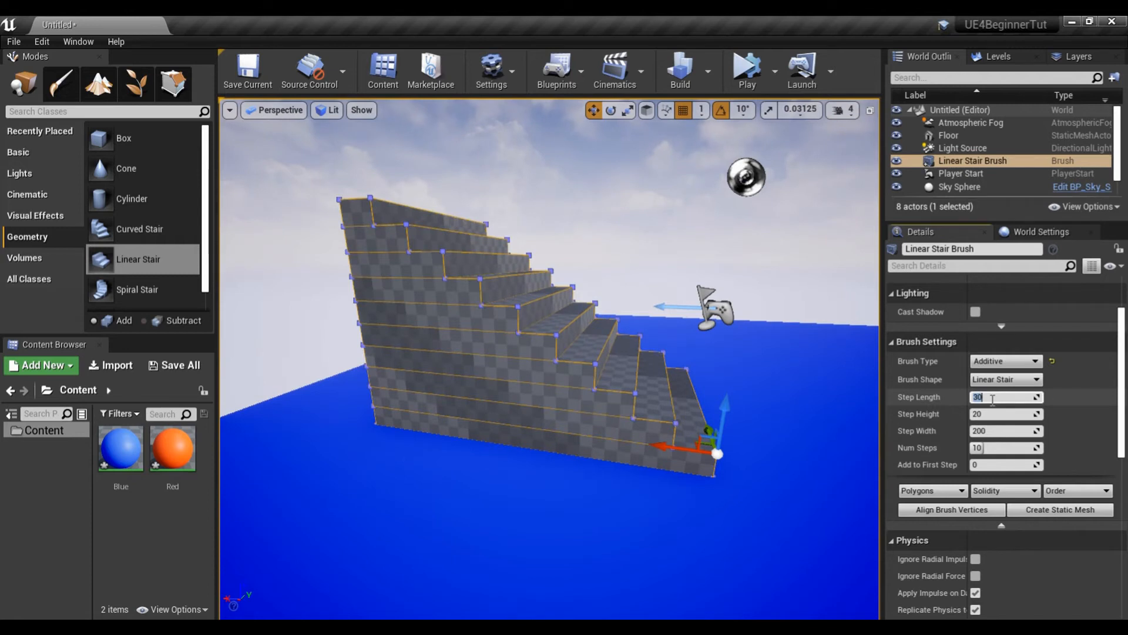
Step: Try step heights of 50 and 10 on the linear stair brush and set the height back to 20
left_click(984, 415)
type("5")
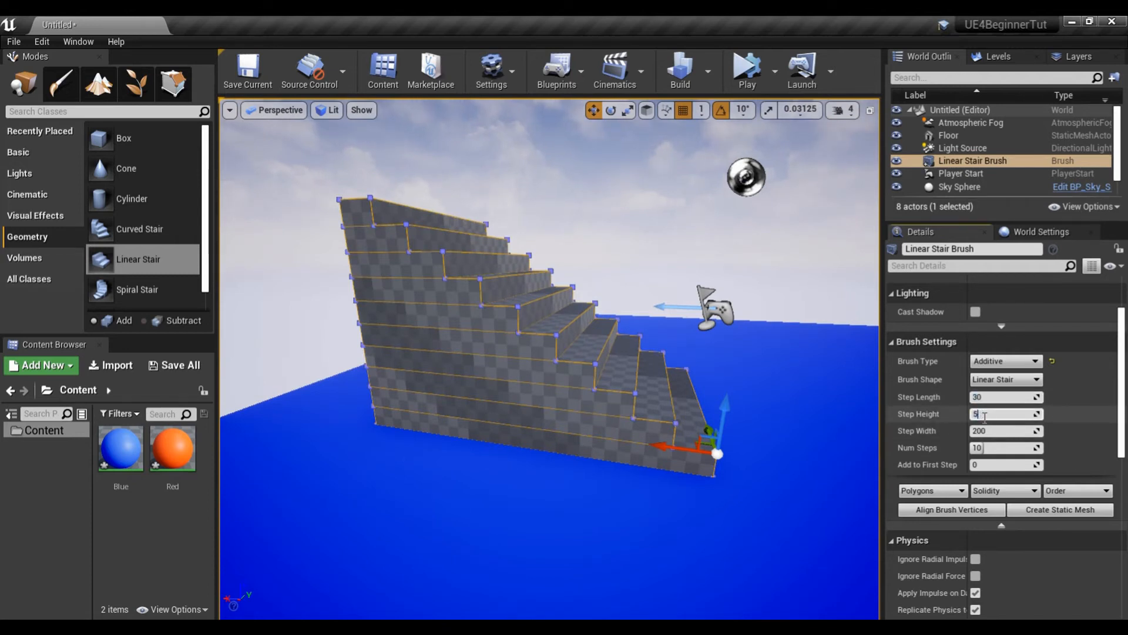
type("0")
key("Return")
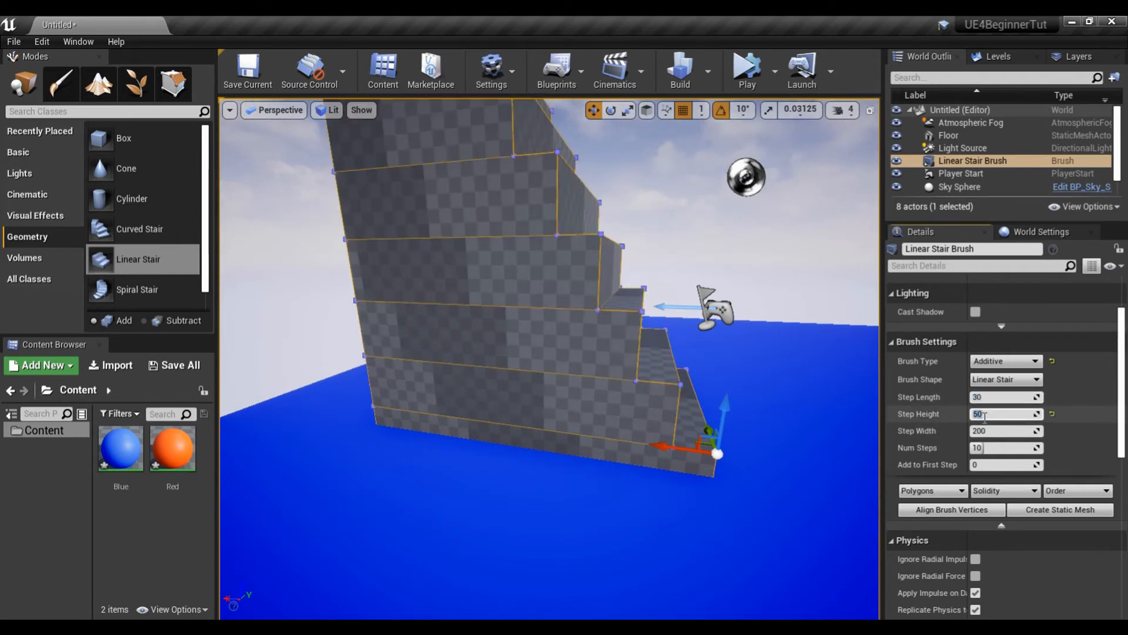
type("10")
key("Return")
type("2")
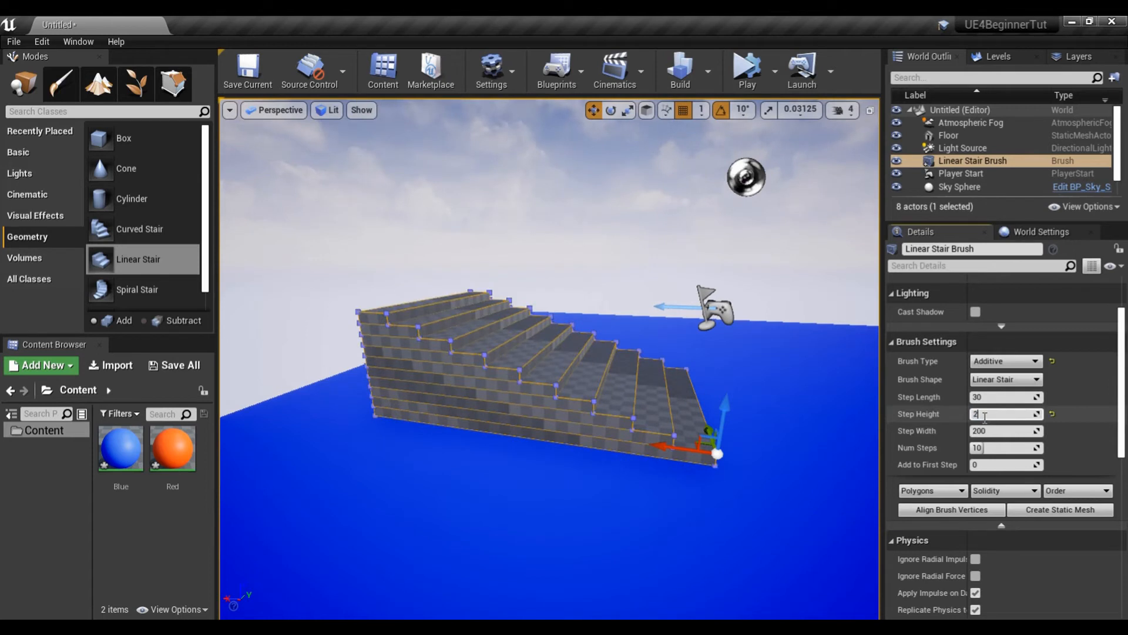
type("0")
key("Return")
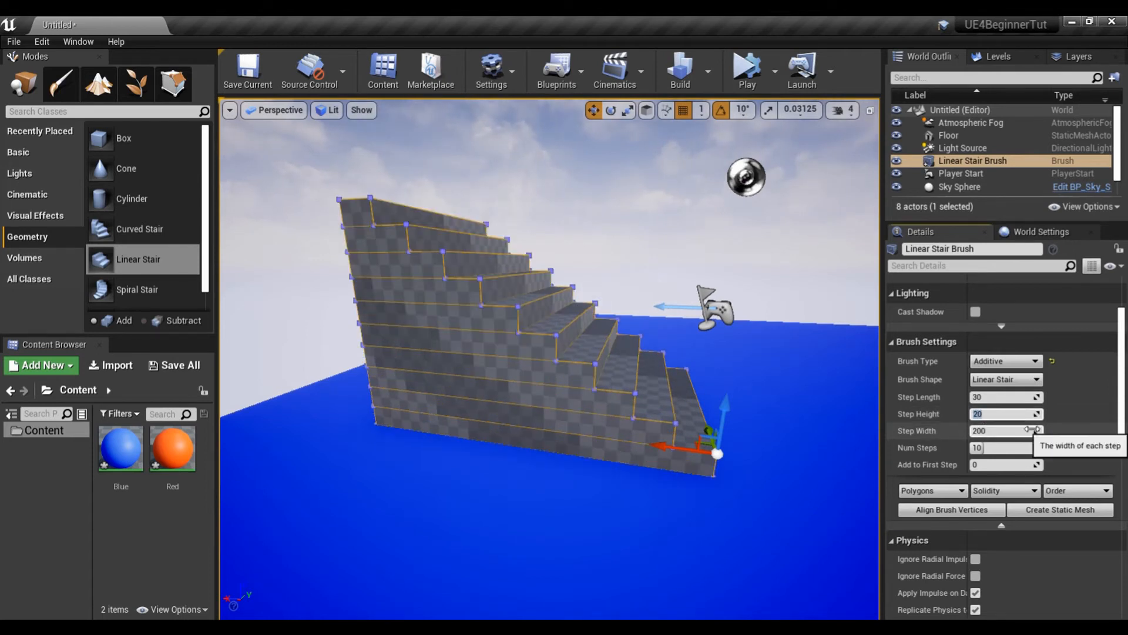
Step: Set the linear stair brush's step width to 500
right_click_drag(805, 423, 652, 411)
left_click(1010, 431)
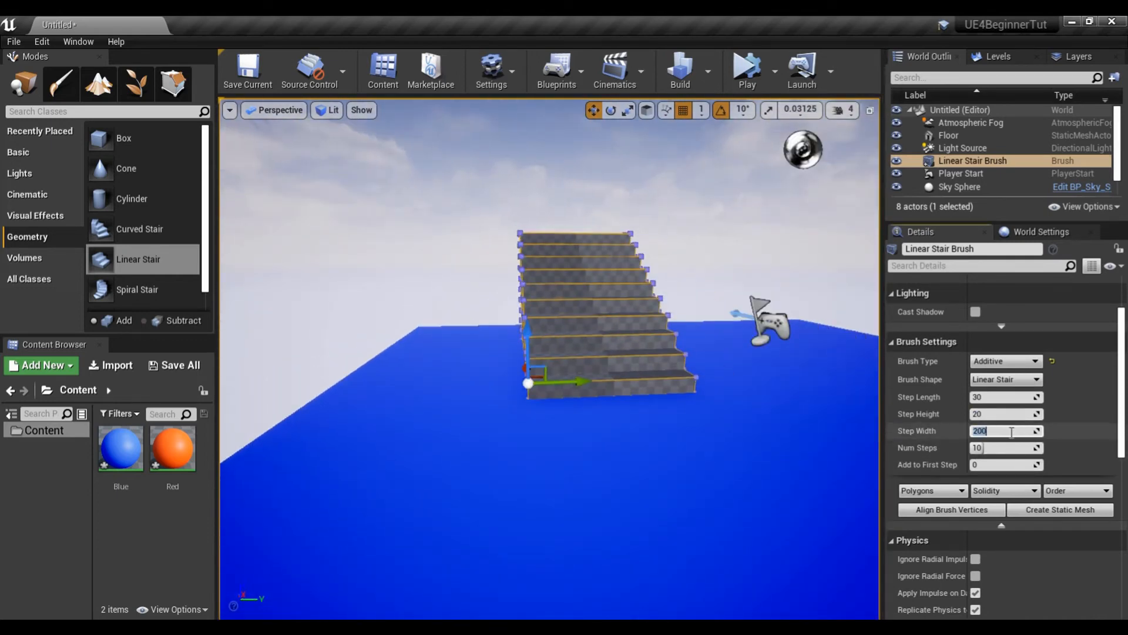
key("Return")
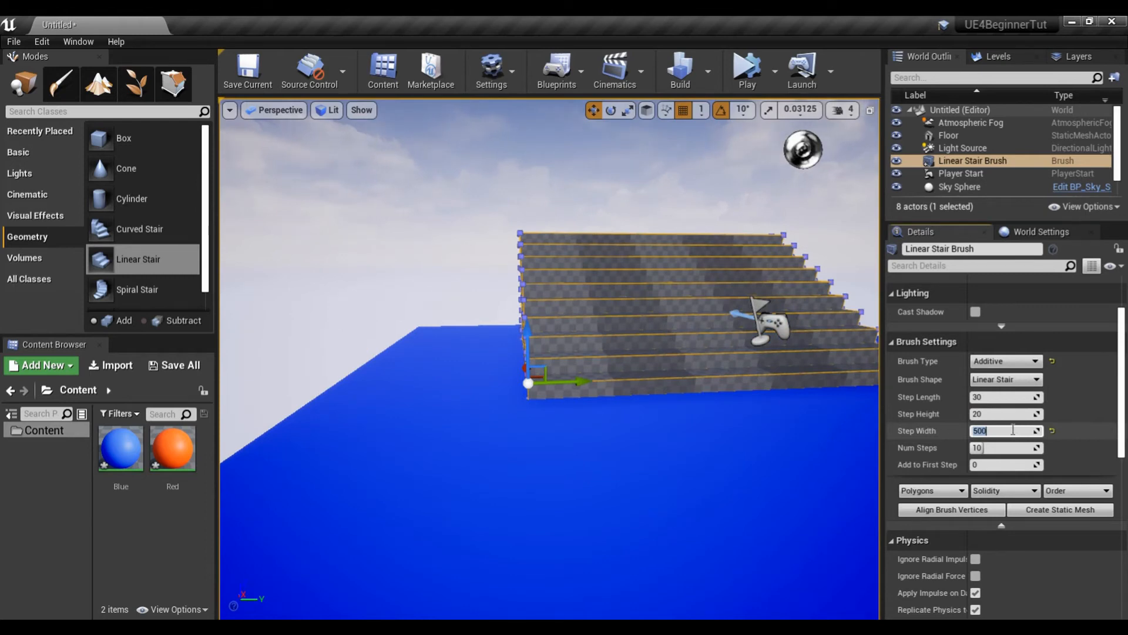
mouse_move(647, 435)
right_mouse_down()
mouse_move(693, 435)
mouse_move(647, 435)
right_mouse_up()
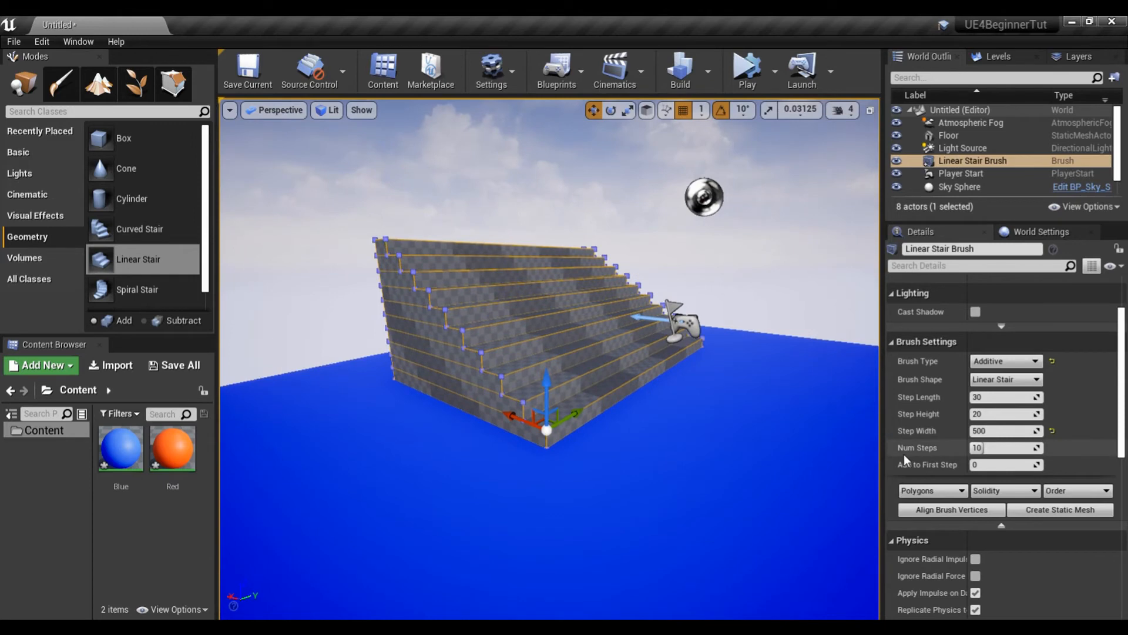
Step: Enter 100 as the linear stair brush's number of steps
left_click(971, 448)
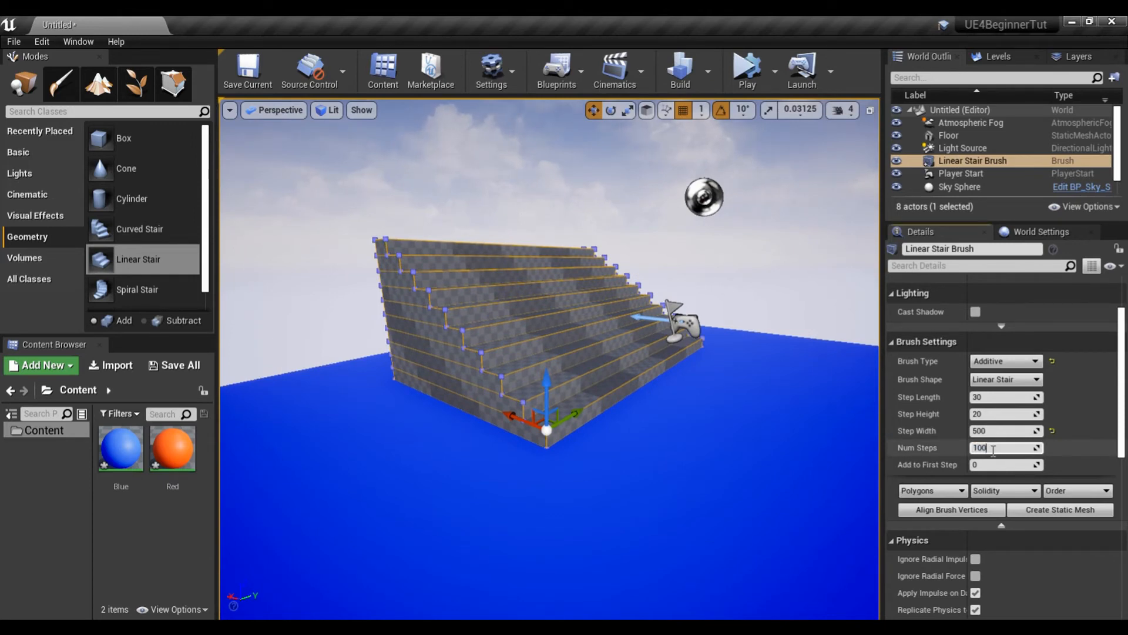
key("Return")
right_click_drag(798, 463, 731, 478)
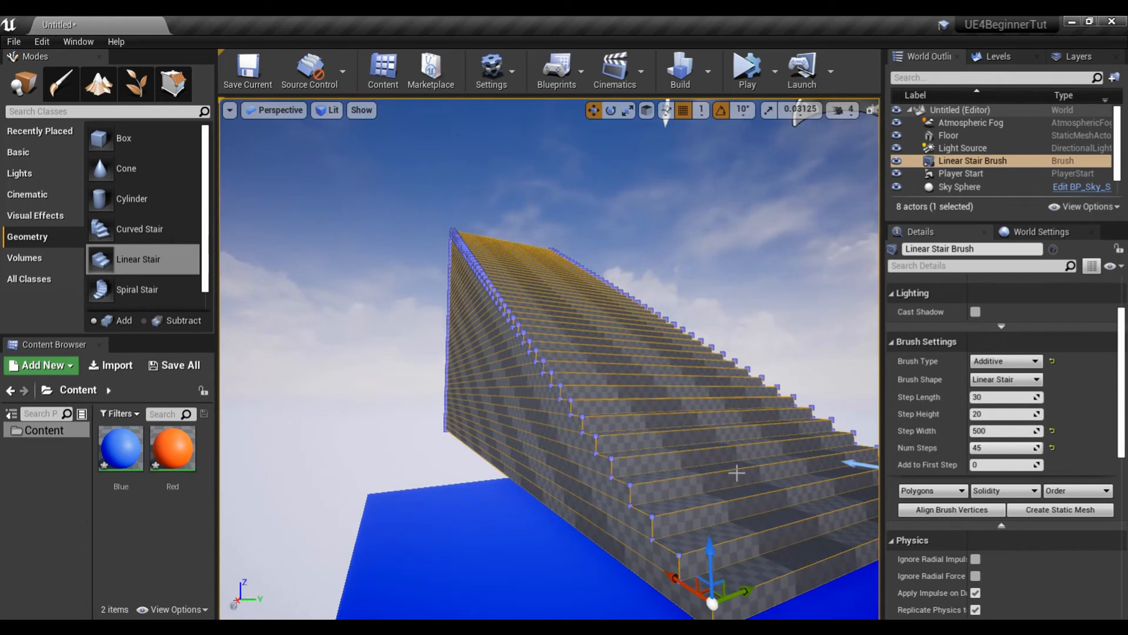
right_click_drag(700, 488, 627, 528)
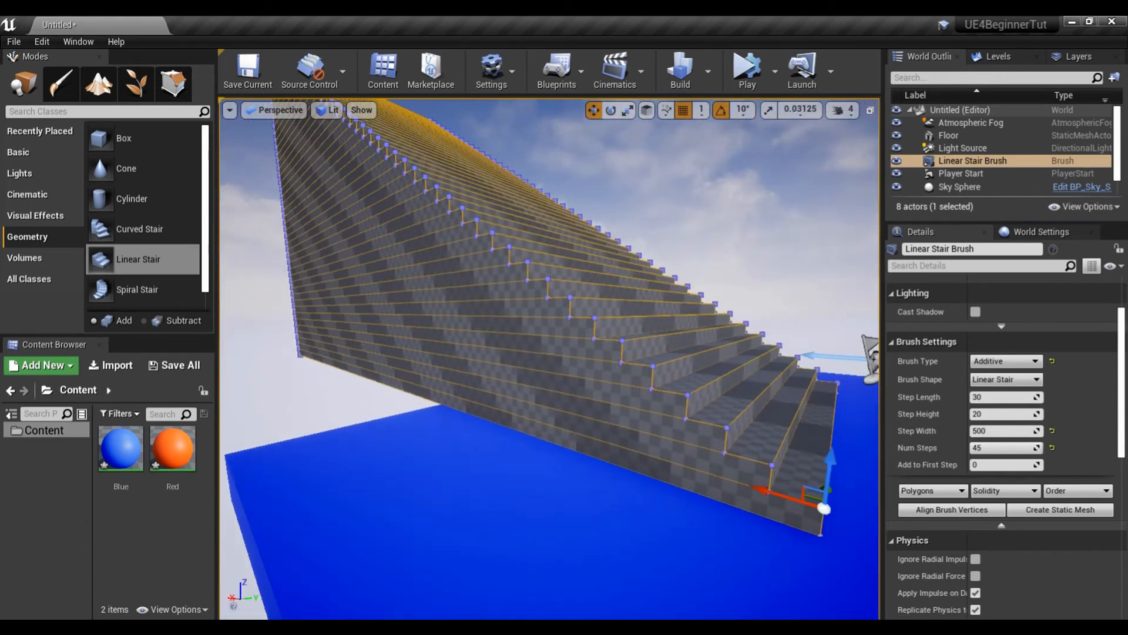
Step: Apply the Blue material to a single strip on the side of the linear stair brush
left_click_drag(120, 450, 488, 355)
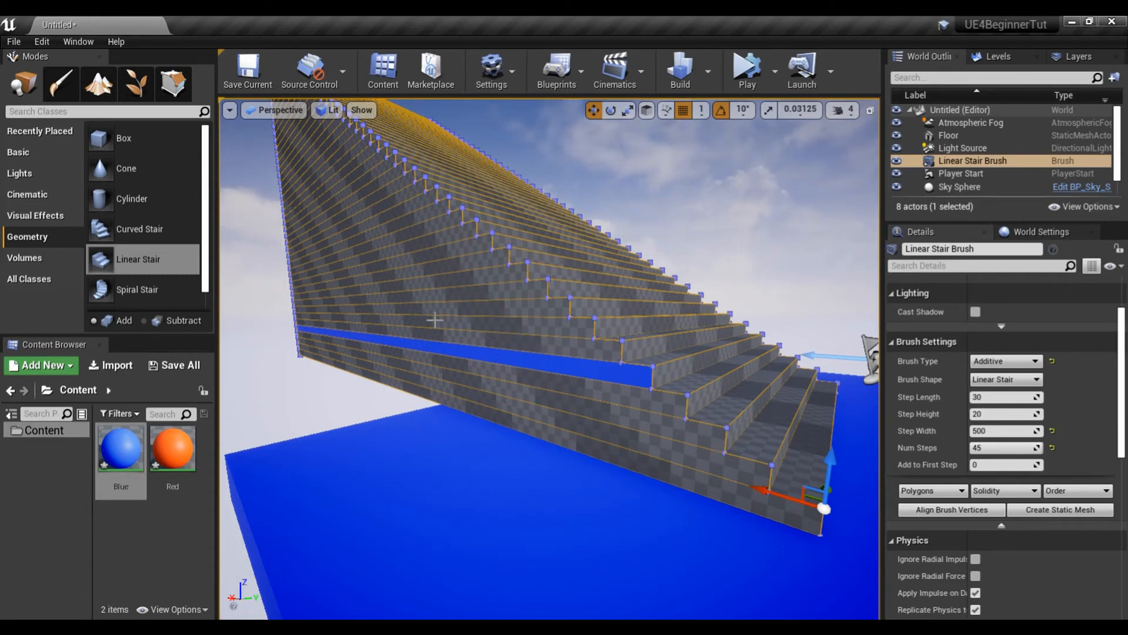
Step: Place a second linear stair brush beside the large staircase, and delete it
mouse_move(143, 276)
left_mouse_down()
mouse_move(136, 465)
mouse_move(176, 281)
mouse_move(324, 396)
mouse_move(349, 511)
left_mouse_up()
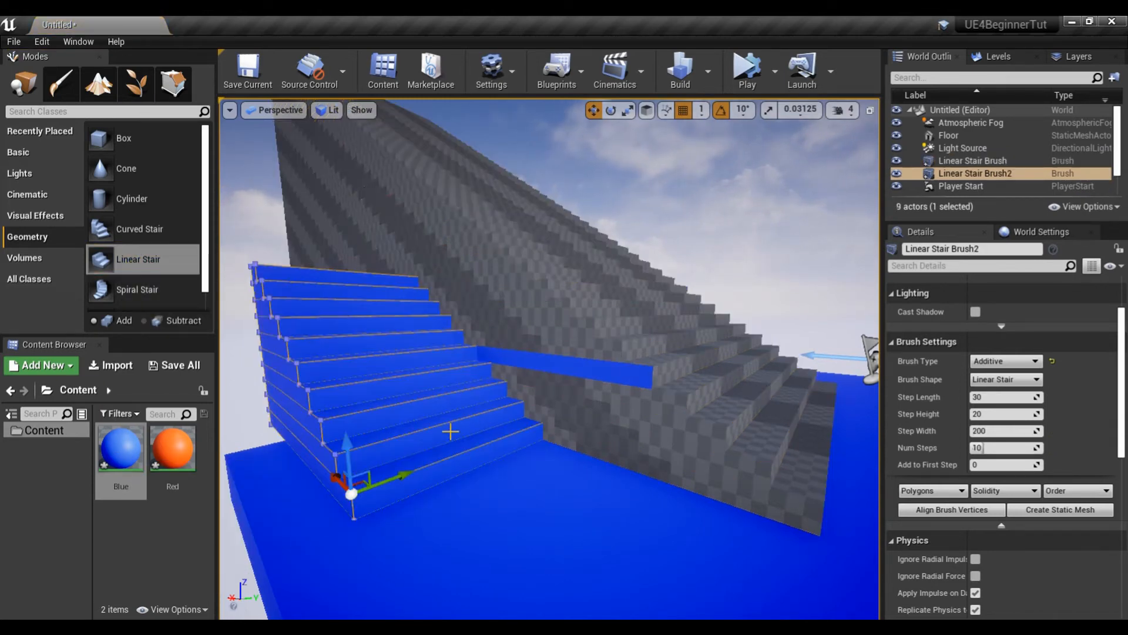
key("Delete")
Step: Select individual strips on the large staircase's side one after another, ending with the blue strip
left_click(674, 454)
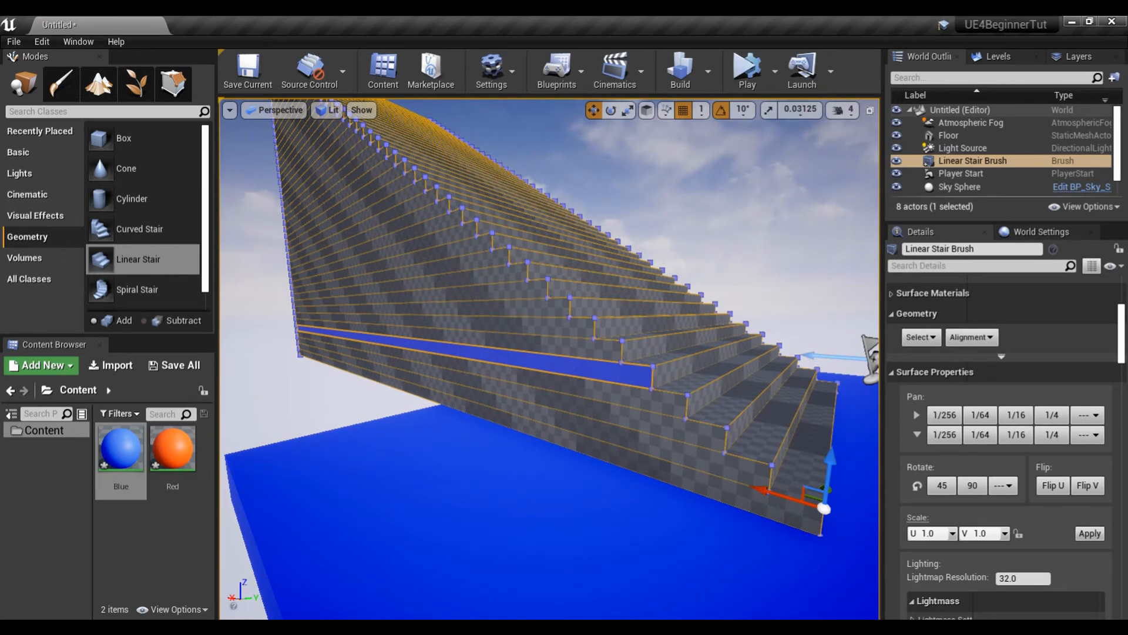
left_click(568, 353)
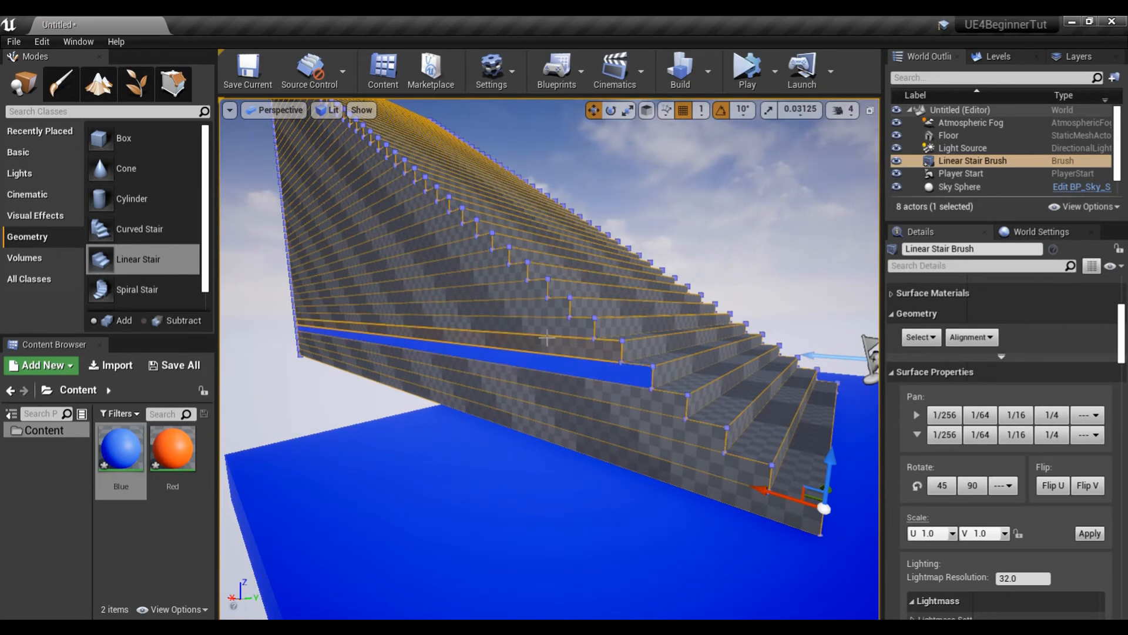
left_click(527, 307)
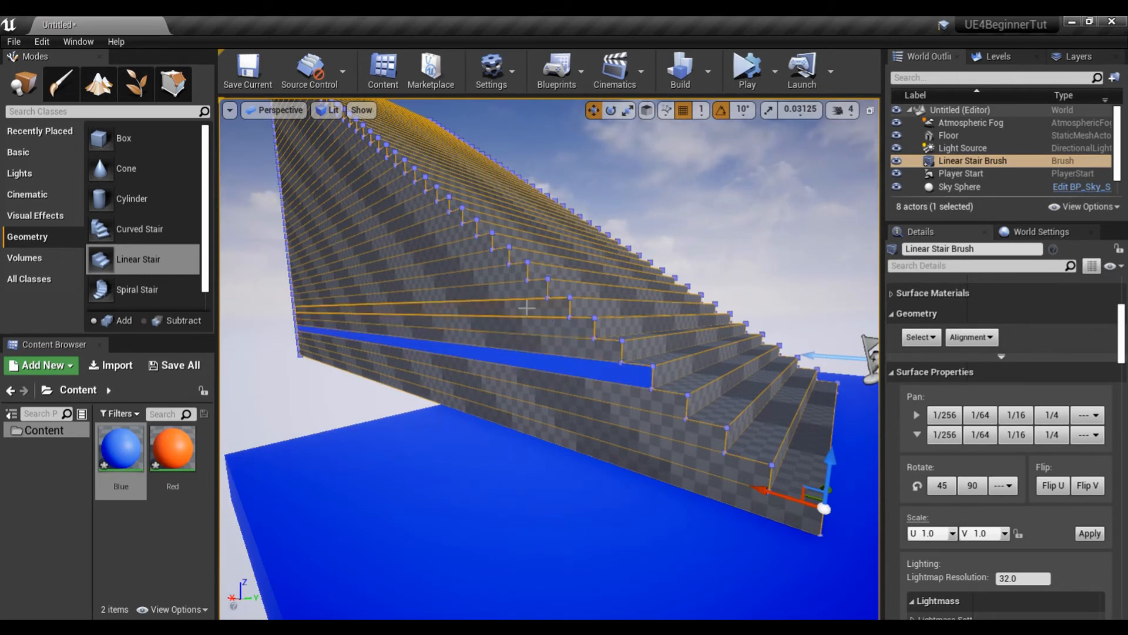
left_click(562, 365)
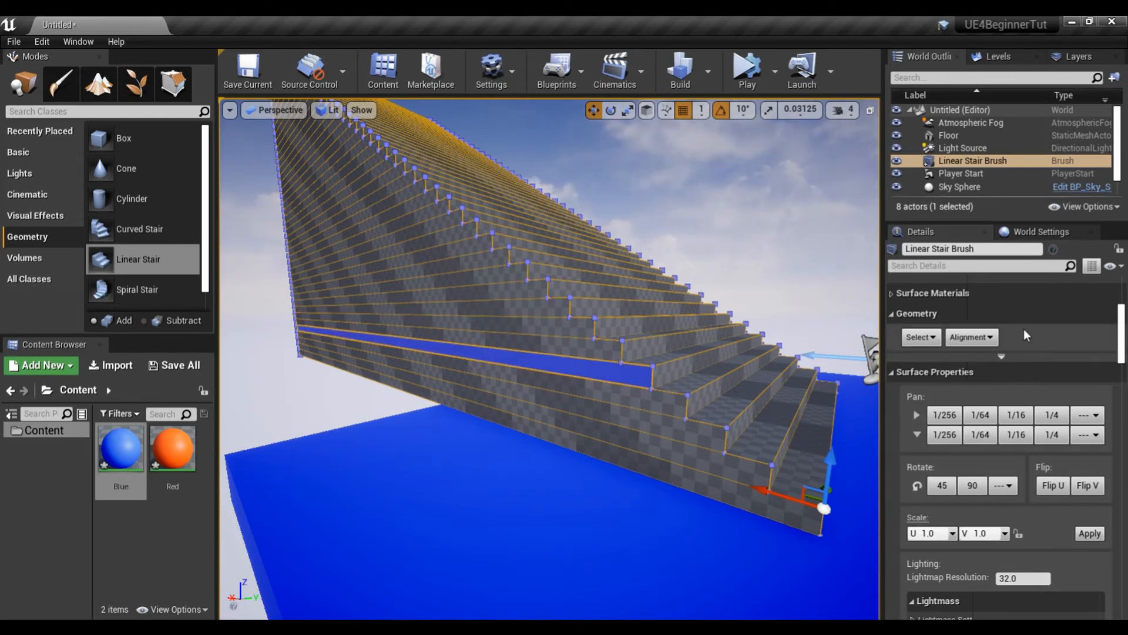
Step: Select all surfaces coplanar with the staircase's blue side strip and apply the Blue material to them
scroll(943, 330, "up", 3)
scroll(943, 329, "down", 2)
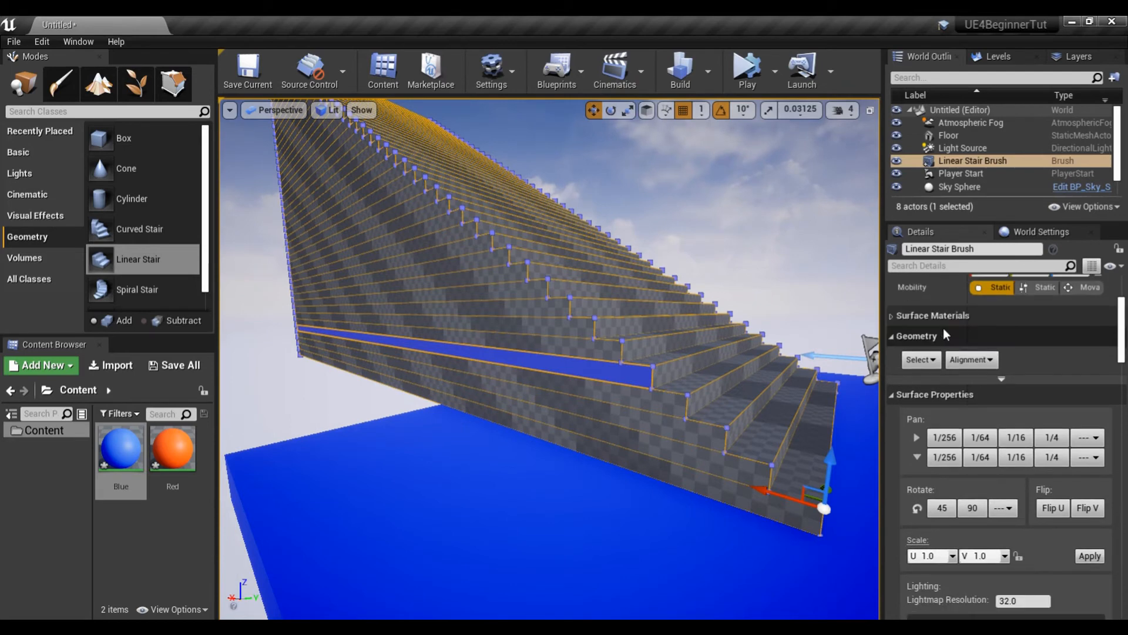
left_click(933, 359)
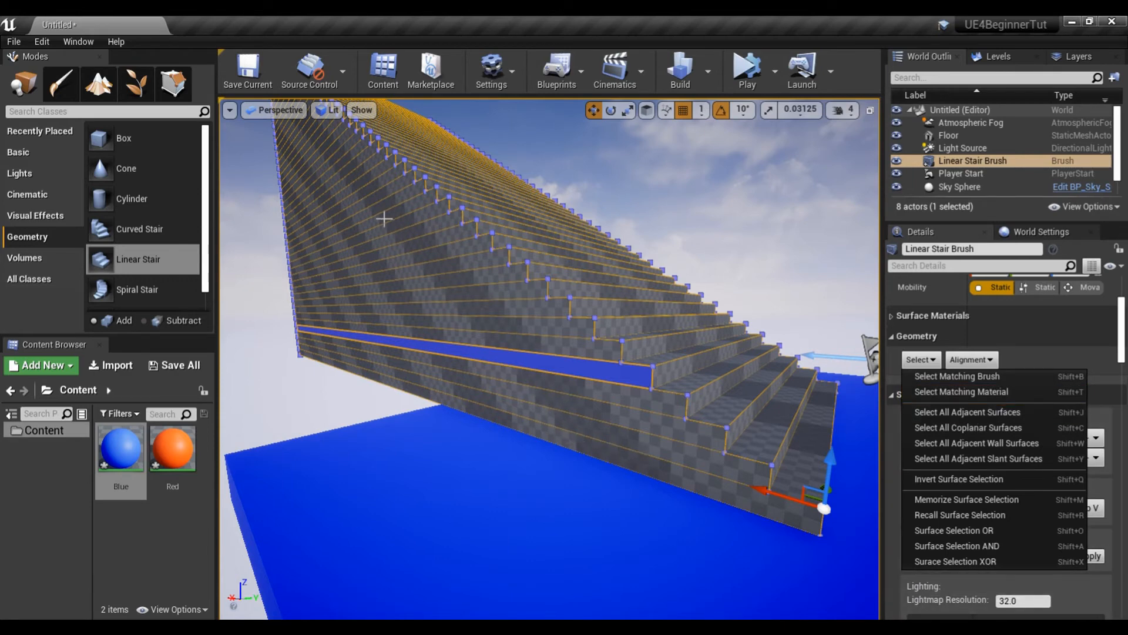
right_click_drag(541, 386, 613, 390)
key("d")
key("a")
key("s")
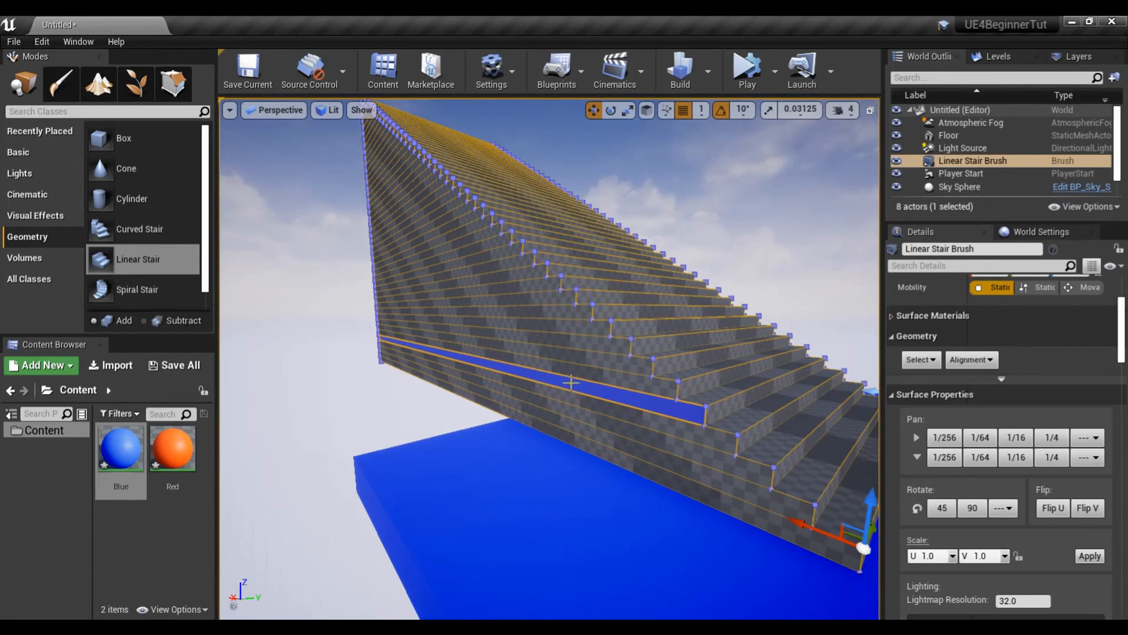
left_click(907, 362)
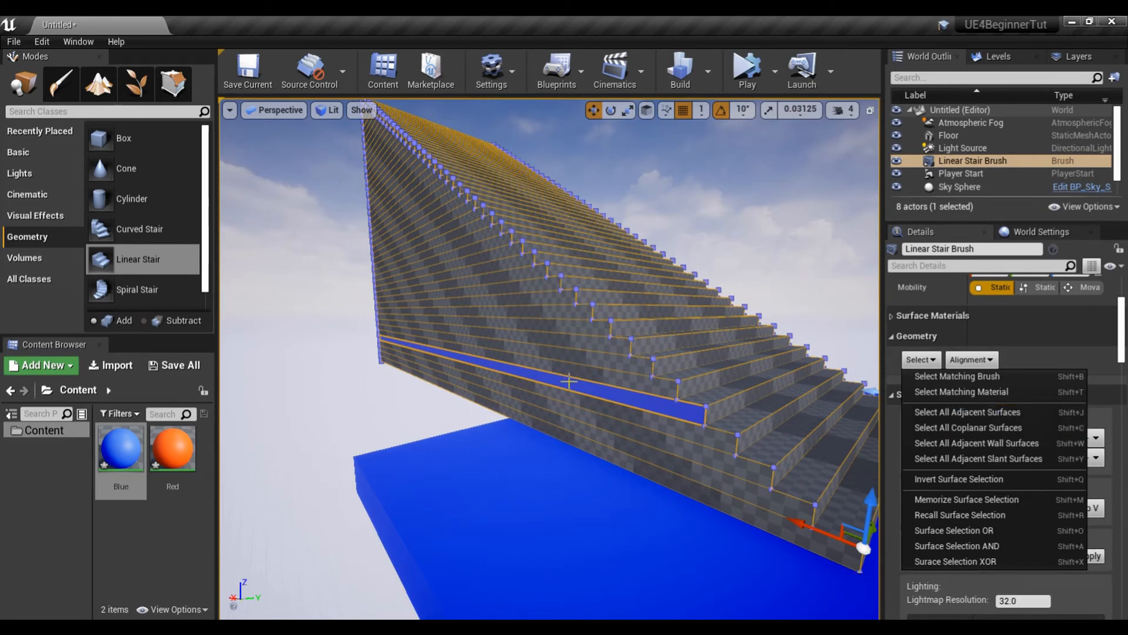
left_click(984, 424)
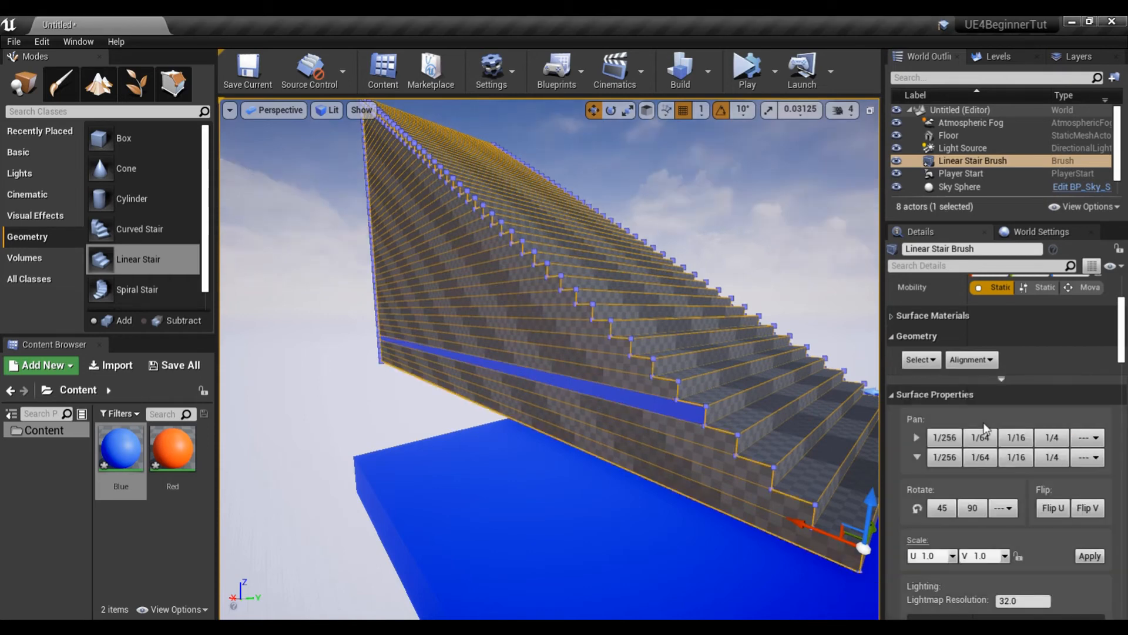
left_click_drag(121, 449, 524, 364)
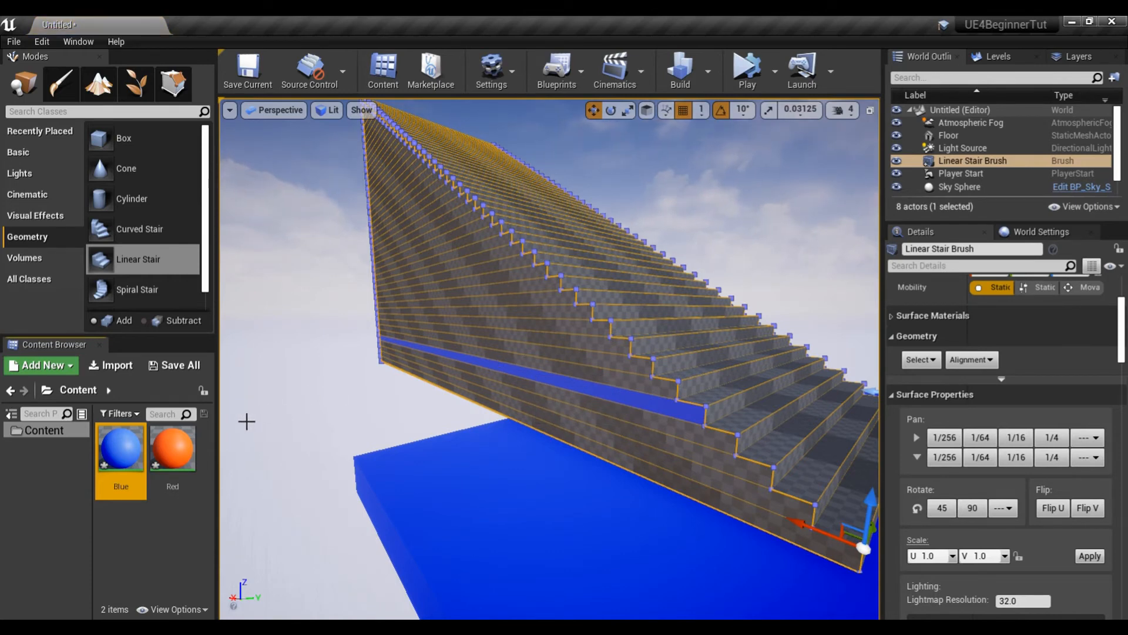
mouse_move(120, 450)
left_mouse_down()
mouse_move(207, 424)
mouse_move(560, 367)
left_mouse_up()
Step: Select a strip on the staircase's opposite side, extend the selection to all coplanar surfaces, and apply the Red material
mouse_move(580, 386)
right_mouse_down()
mouse_move(561, 387)
mouse_move(681, 386)
mouse_move(364, 385)
mouse_move(580, 386)
right_mouse_up()
left_click(460, 402)
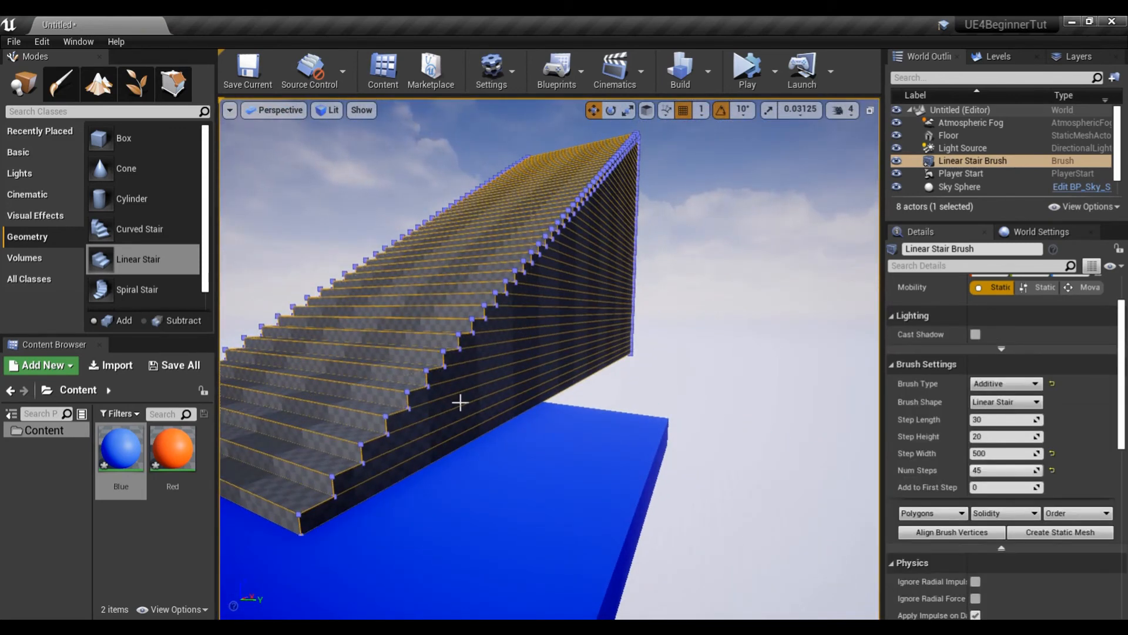
left_click(459, 396)
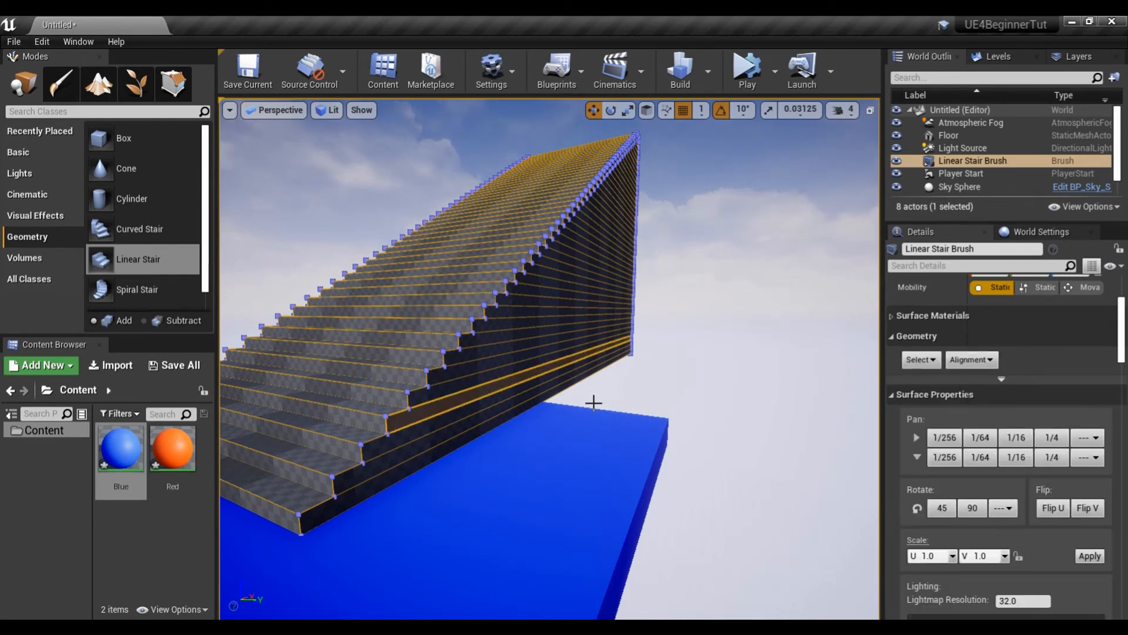
left_click(940, 362)
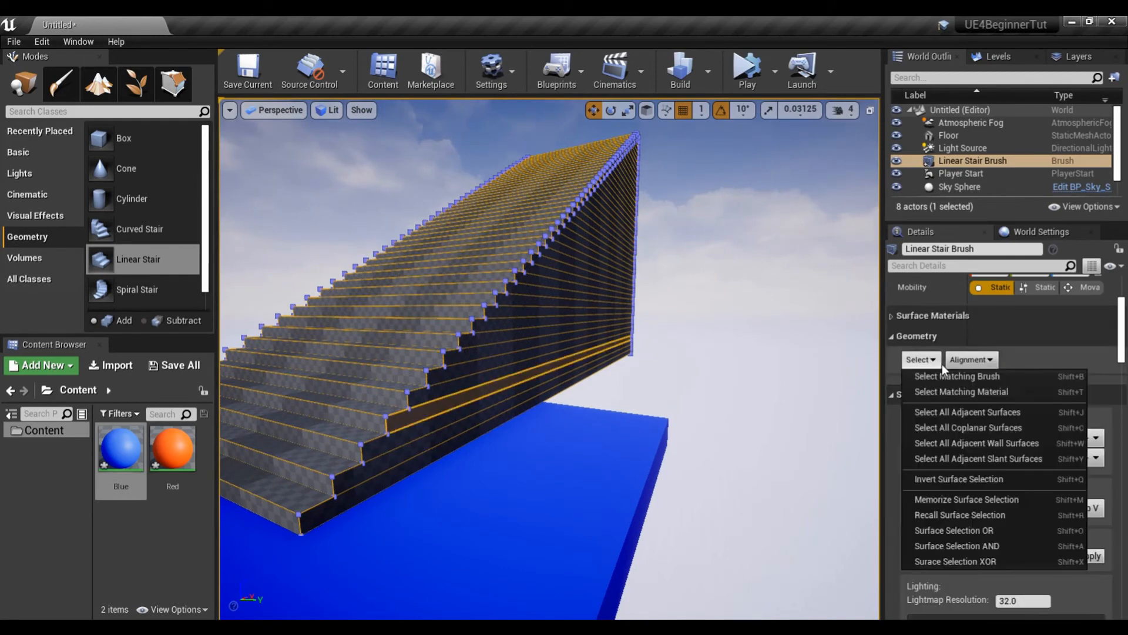
left_click(971, 428)
left_click_drag(172, 448, 502, 378)
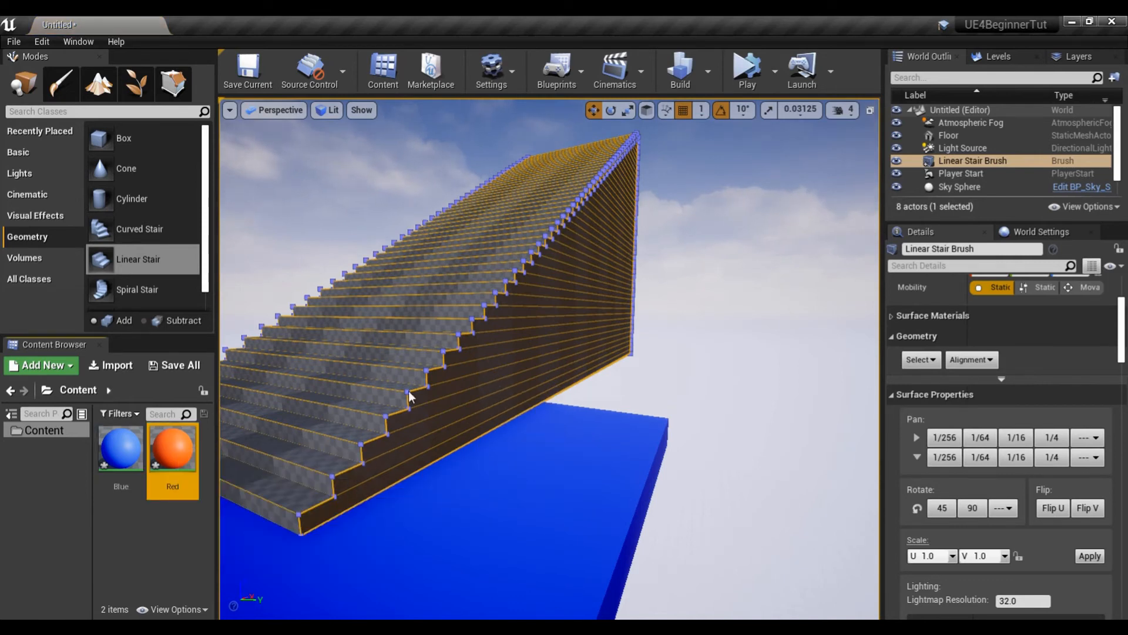
left_click_drag(171, 443, 443, 388)
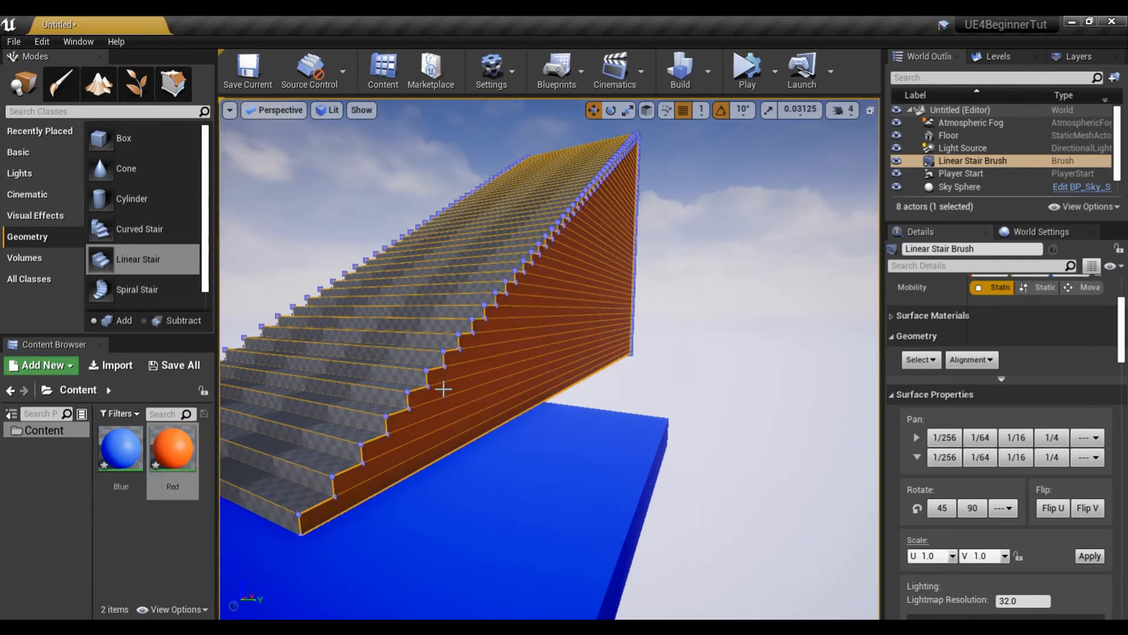
Step: Select the front face of the lowest stair, extend the selection to surfaces with matching material, and apply the Blue material
right_click_drag(458, 410, 506, 385)
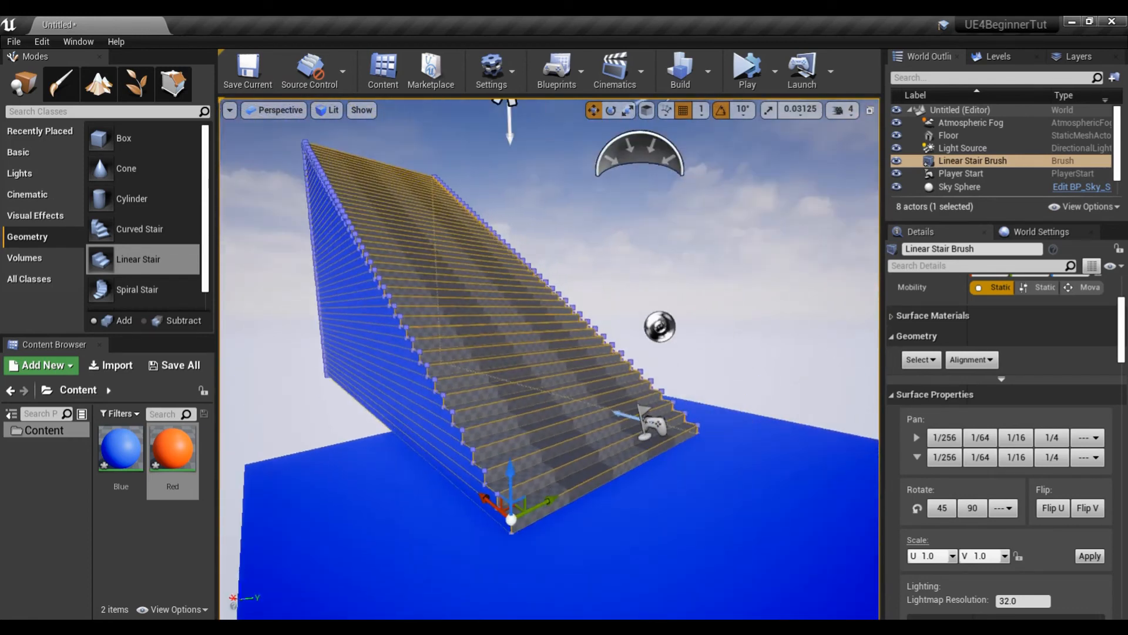
left_click(564, 442)
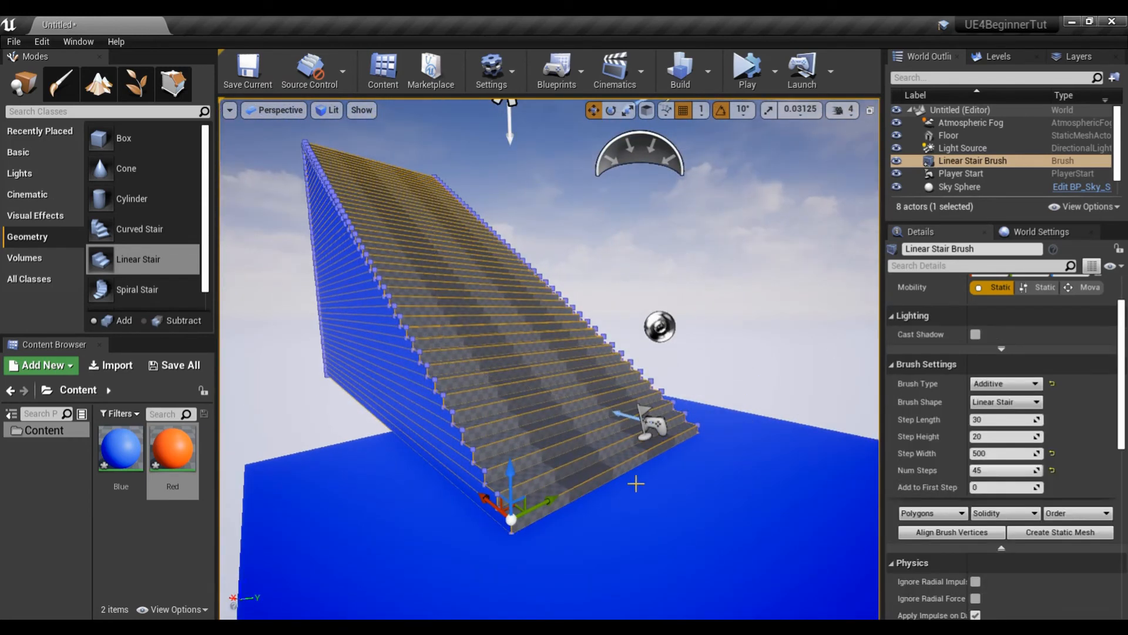
left_click(585, 487)
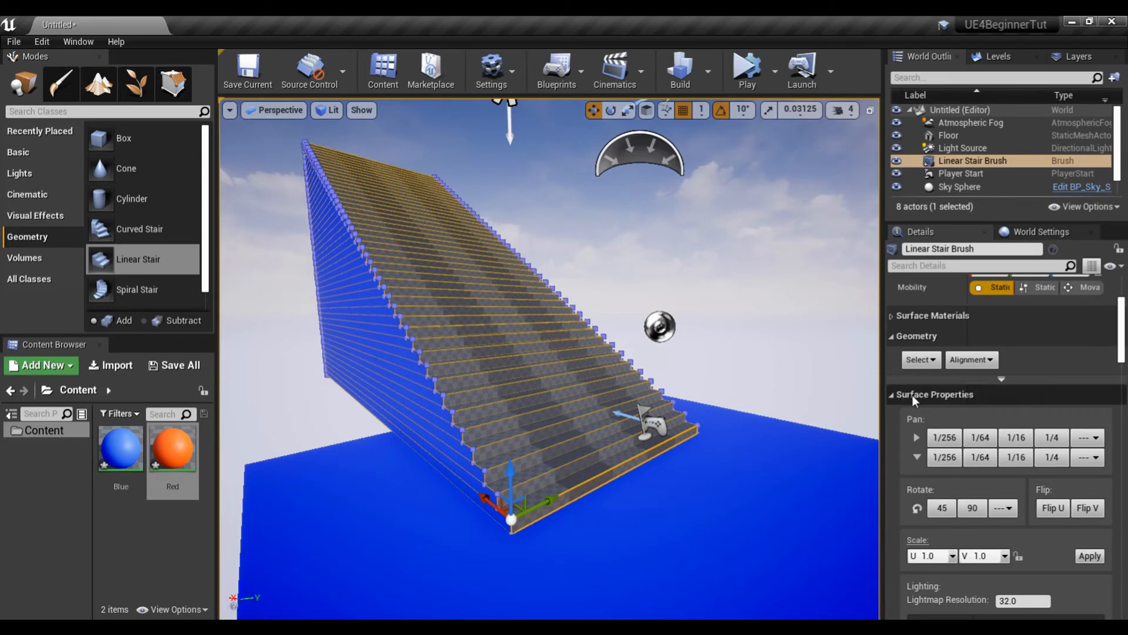
left_click(930, 360)
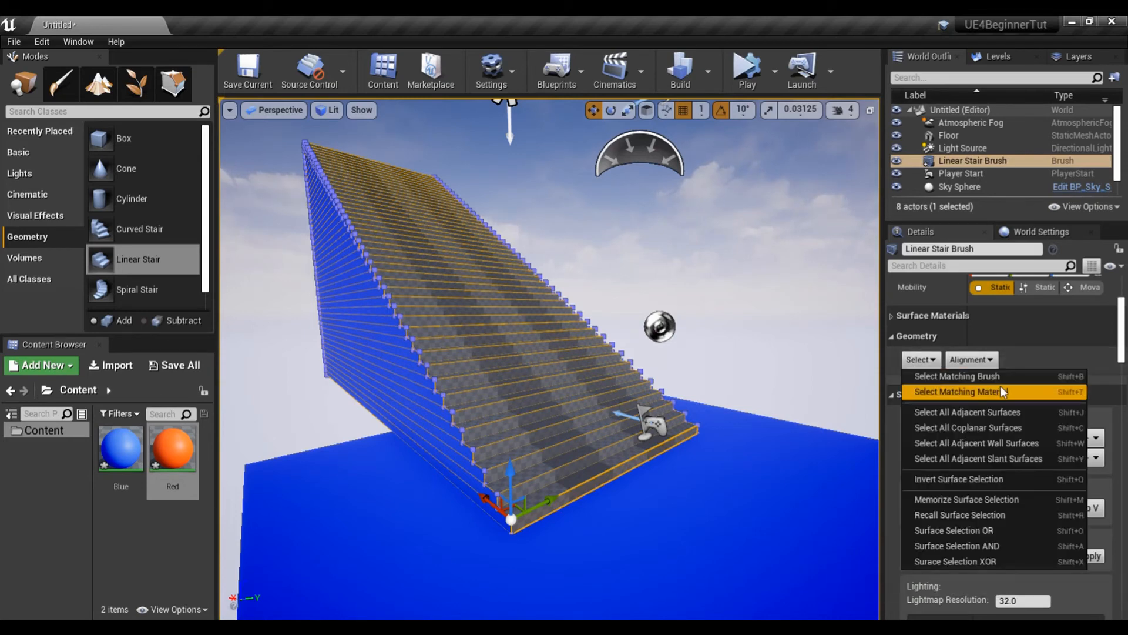
left_click(967, 393)
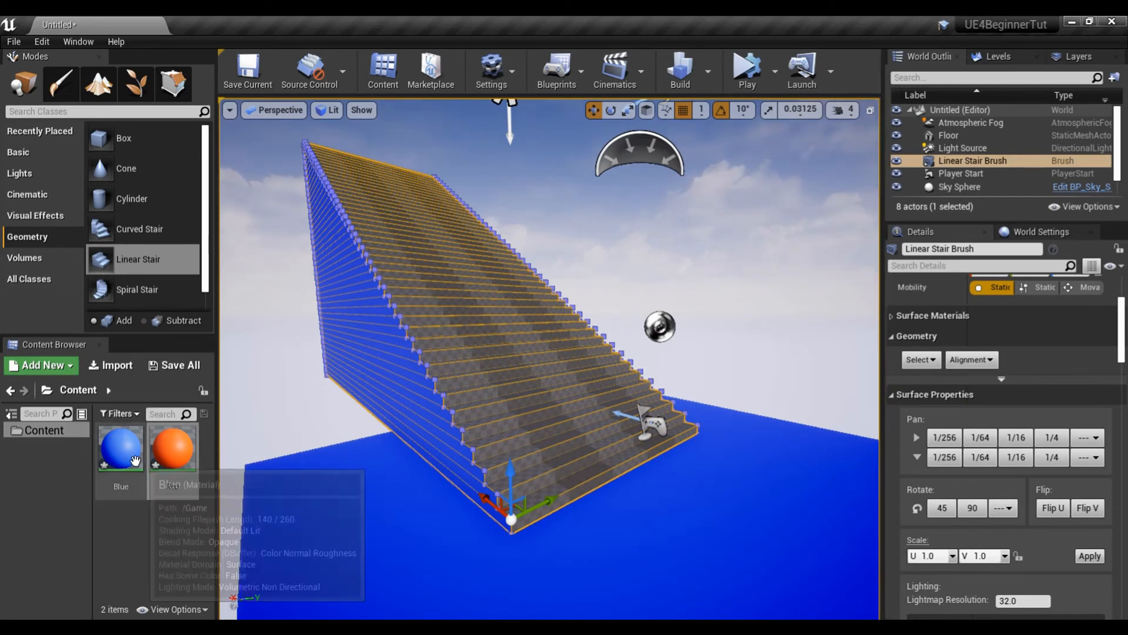
mouse_move(120, 448)
left_mouse_down()
mouse_move(476, 400)
mouse_move(473, 380)
left_mouse_up()
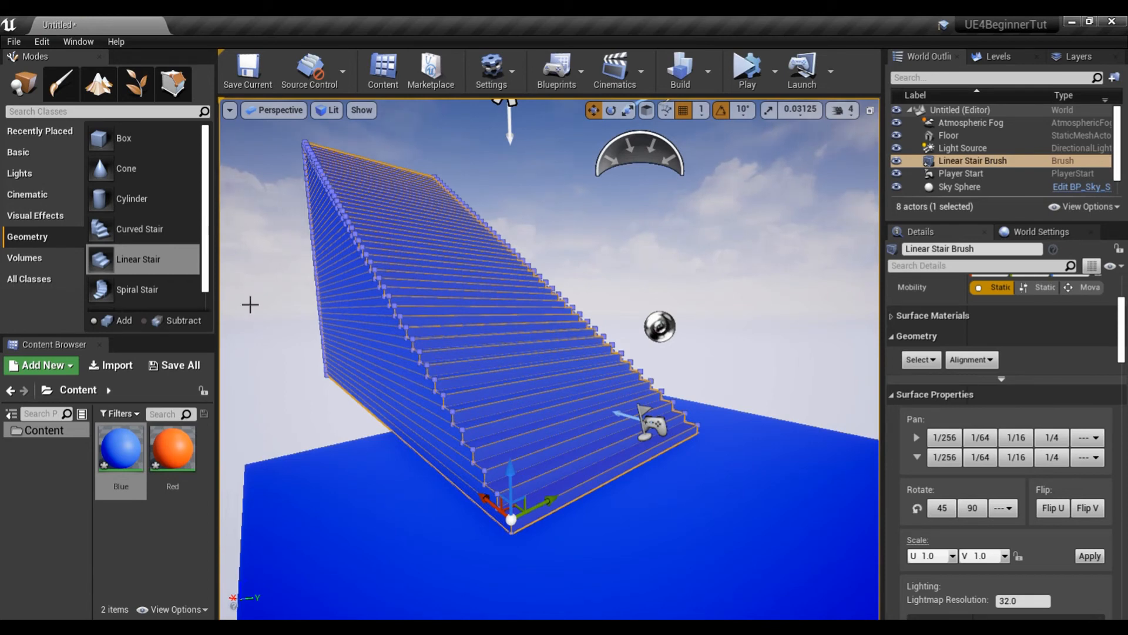
Step: Place a box brush on the floor beside the staircase
mouse_move(123, 138)
left_mouse_down()
mouse_move(617, 470)
mouse_move(735, 499)
mouse_move(822, 492)
left_mouse_up()
left_click_drag(611, 409, 596, 438)
Step: Select every surface whose material matches a blue stair face, including the box brush, and apply the Red material to them
left_click(547, 400)
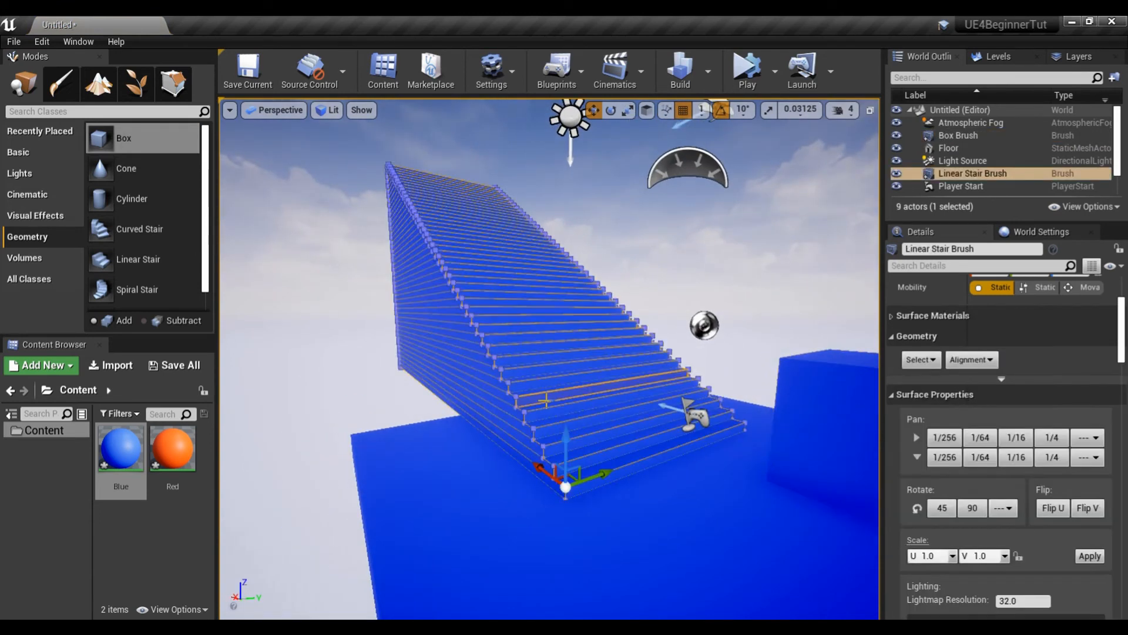
left_click(921, 359)
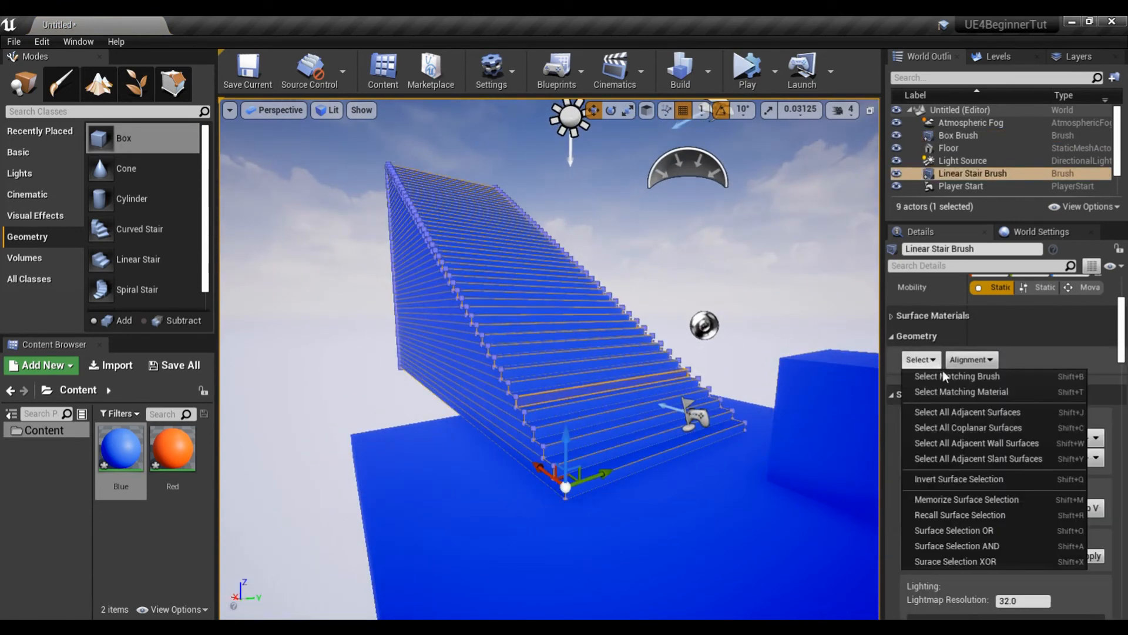
left_click(1003, 392)
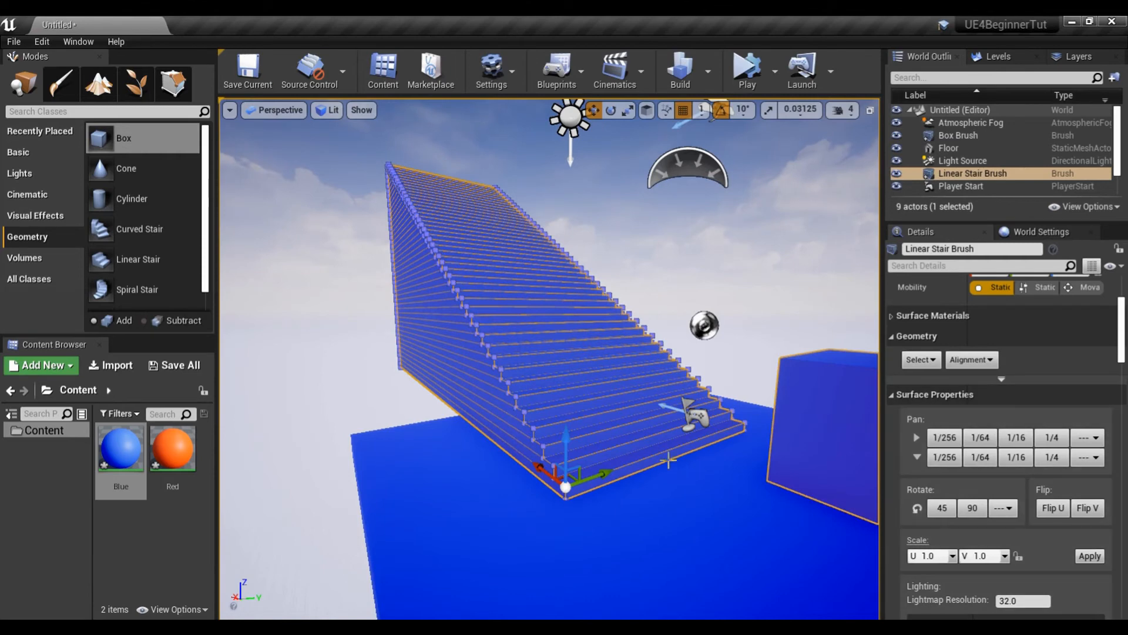
right_click_drag(654, 444, 752, 443)
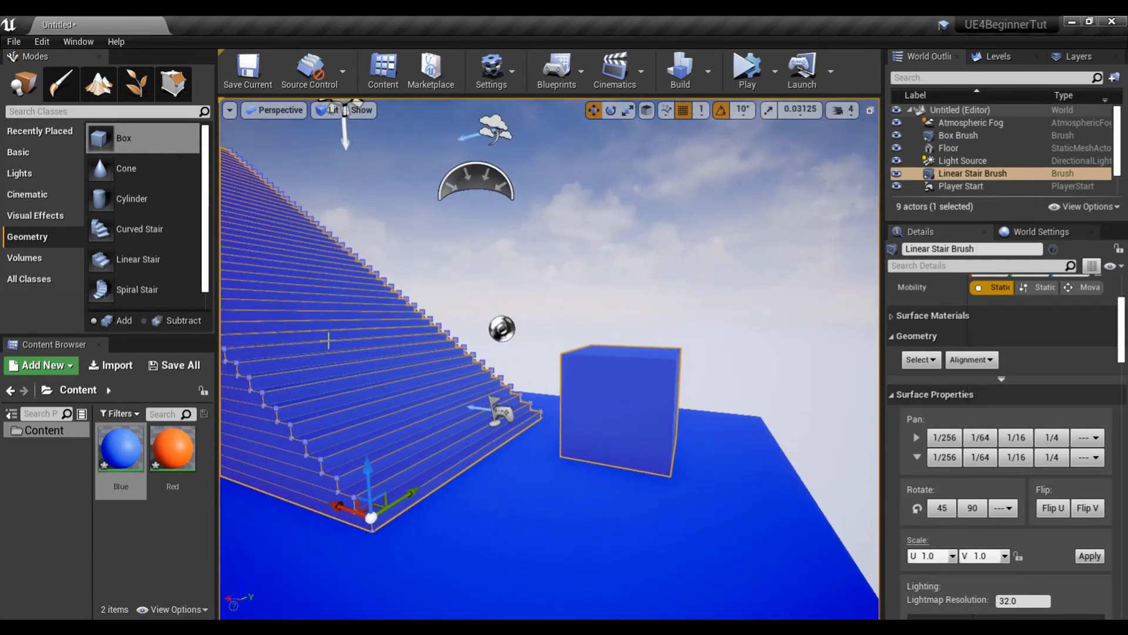
key("d")
mouse_move(311, 347)
right_mouse_down()
mouse_move(223, 342)
mouse_move(320, 348)
right_mouse_up()
left_click(178, 441)
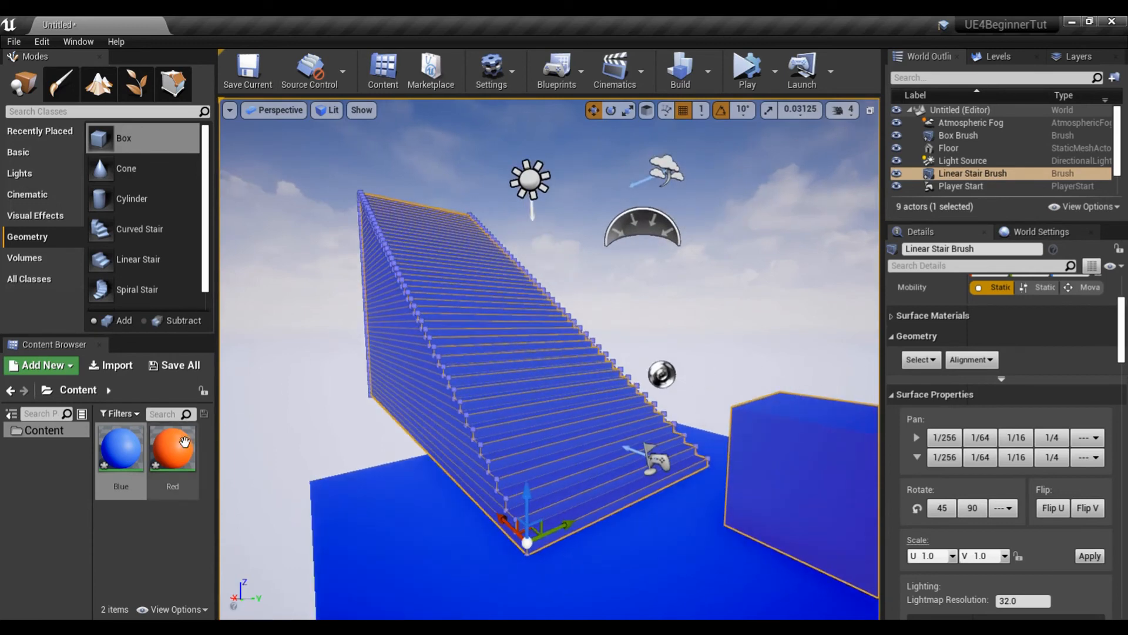
mouse_move(178, 442)
left_mouse_down()
mouse_move(409, 379)
mouse_move(507, 376)
mouse_move(785, 473)
left_mouse_up()
mouse_move(680, 551)
right_mouse_down()
mouse_move(740, 555)
mouse_move(388, 553)
mouse_move(564, 546)
mouse_move(668, 560)
right_mouse_up()
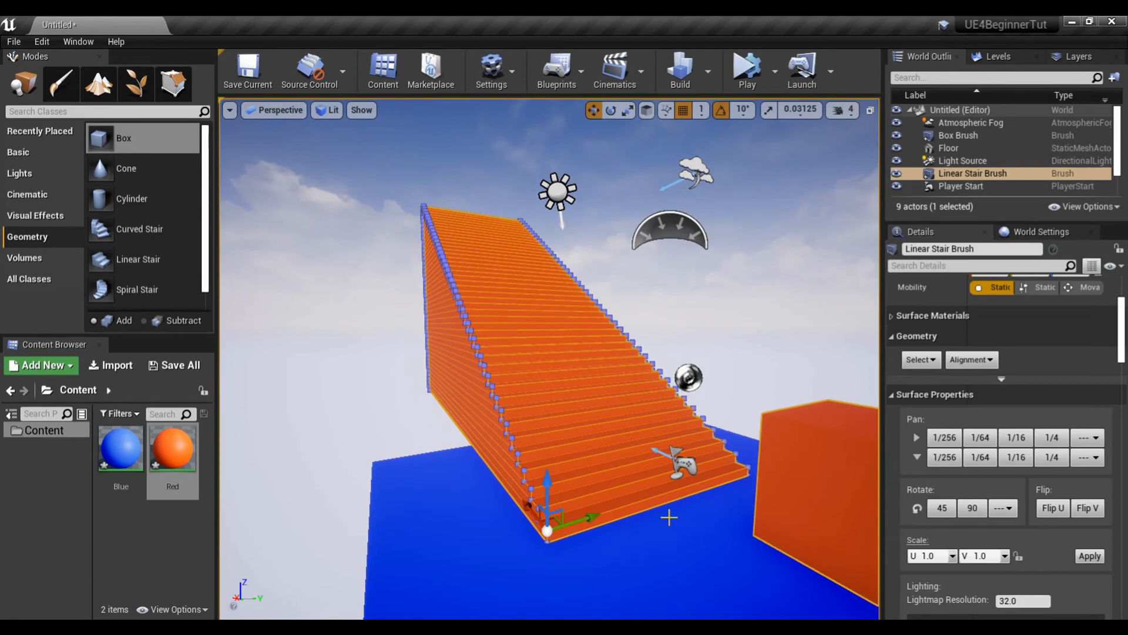
right_click_drag(659, 507, 662, 465)
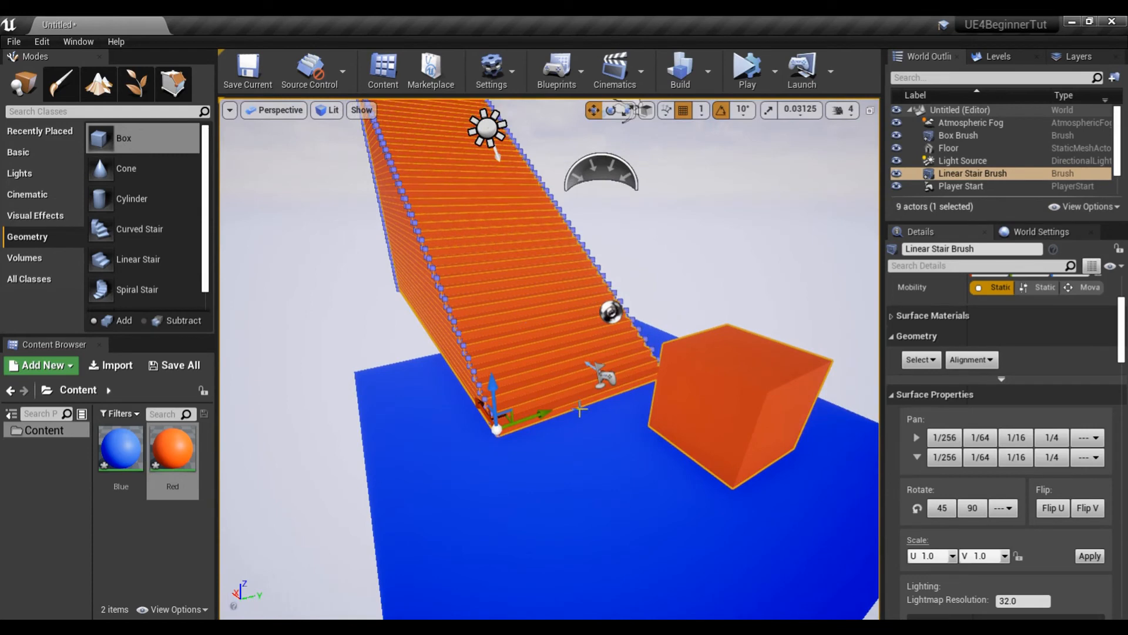